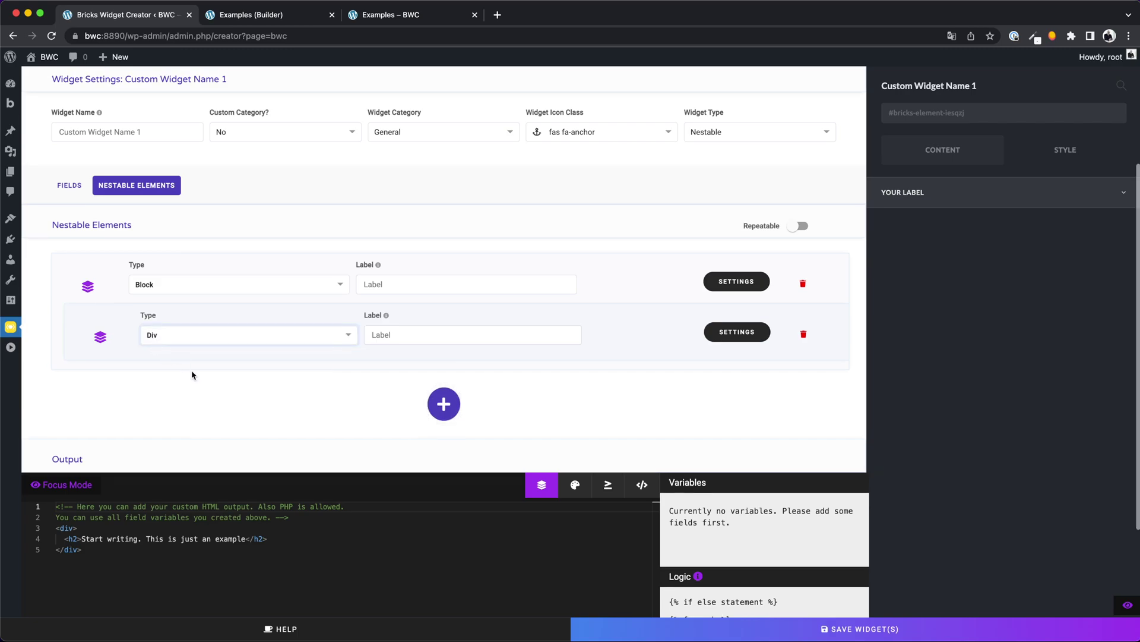
- Add a child element under the Div, which defaults to a Block
left_click(100, 337)
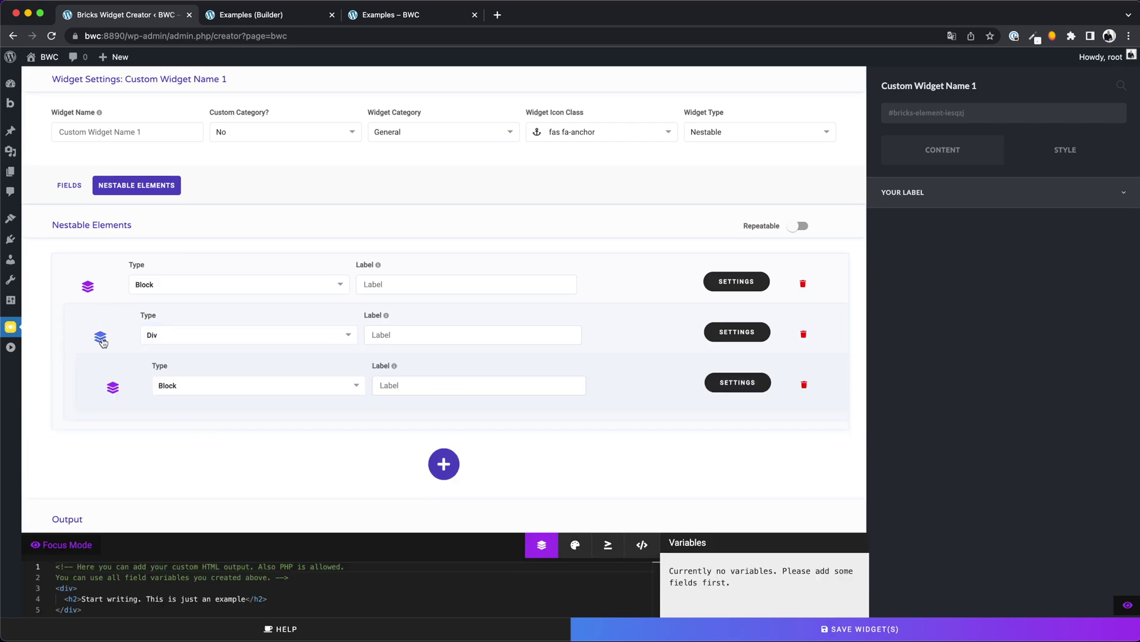
- Add 'padding: 35px;' to the .inner rule and begin a 'color: #ff' declaration
left_click(210, 389)
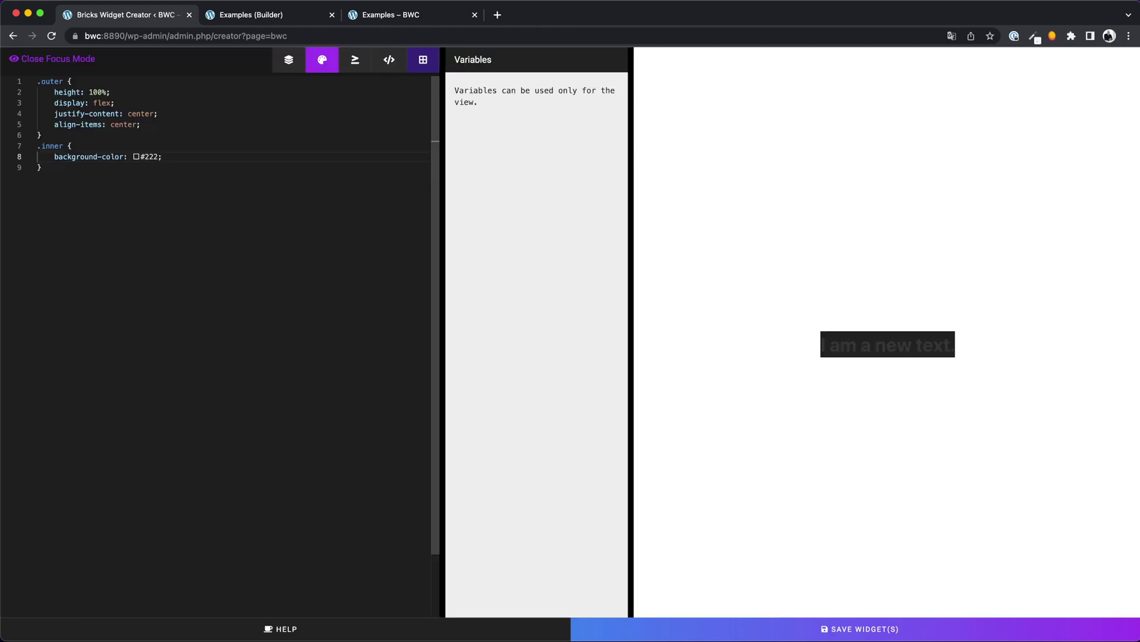
key("Return")
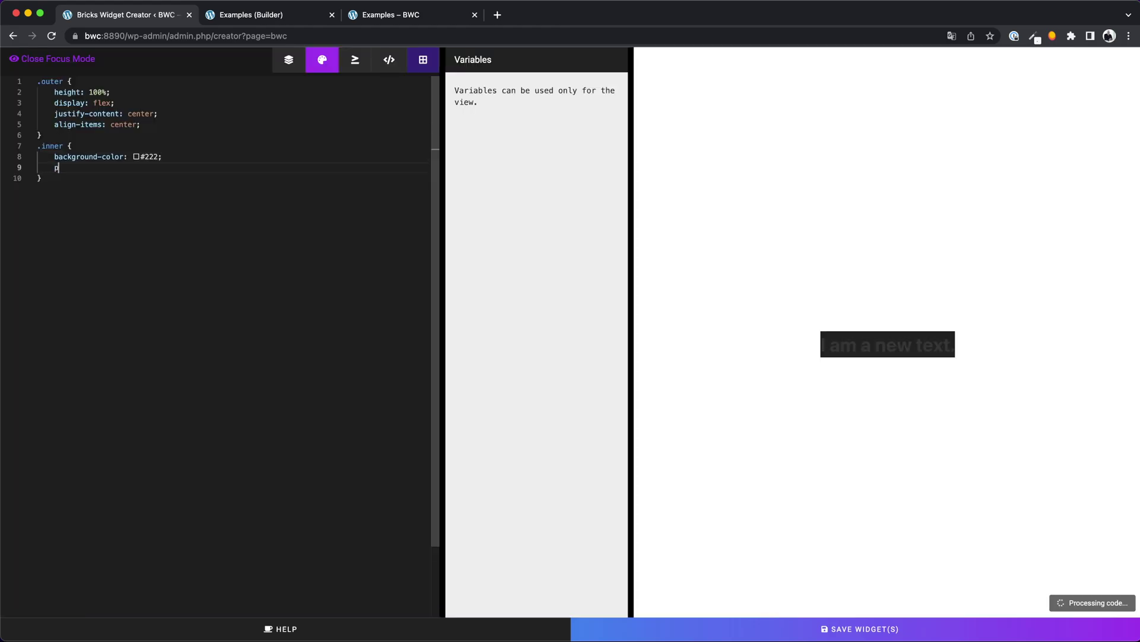
type("padding: 35px;")
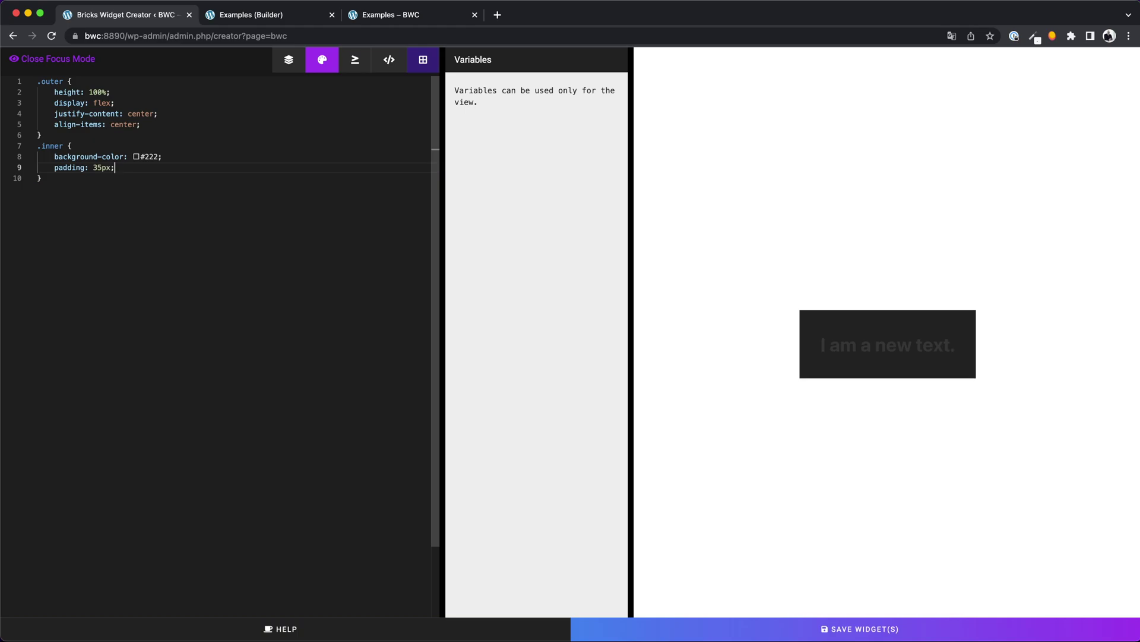
key("Return")
type("color: #ff")
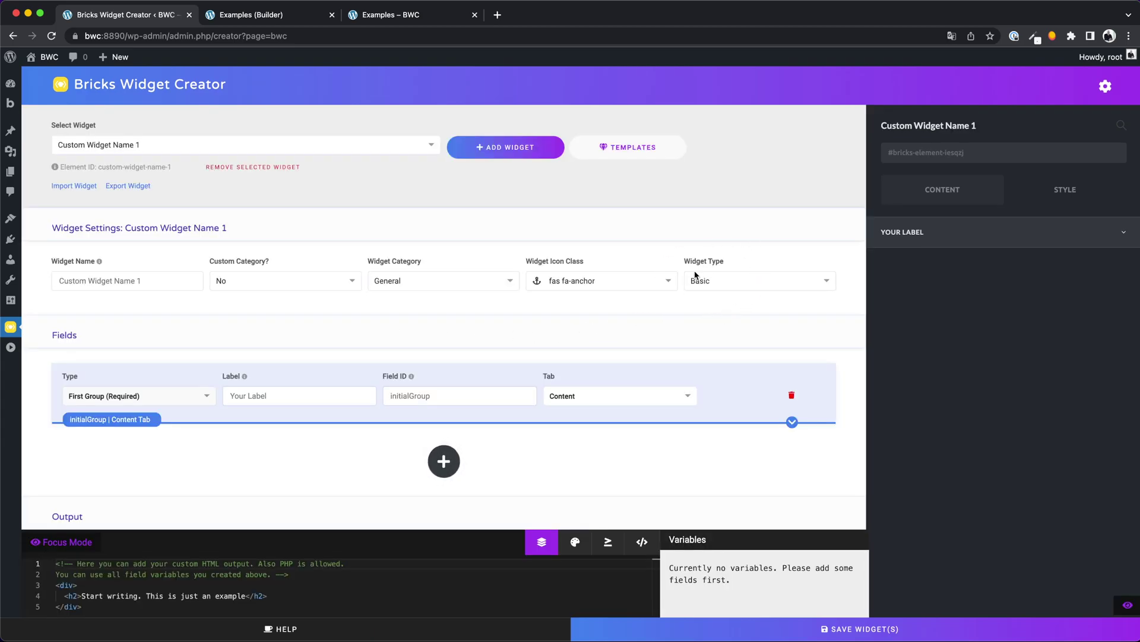
- Change the custom widget's Widget Type from Basic to Nestable
left_click(828, 282)
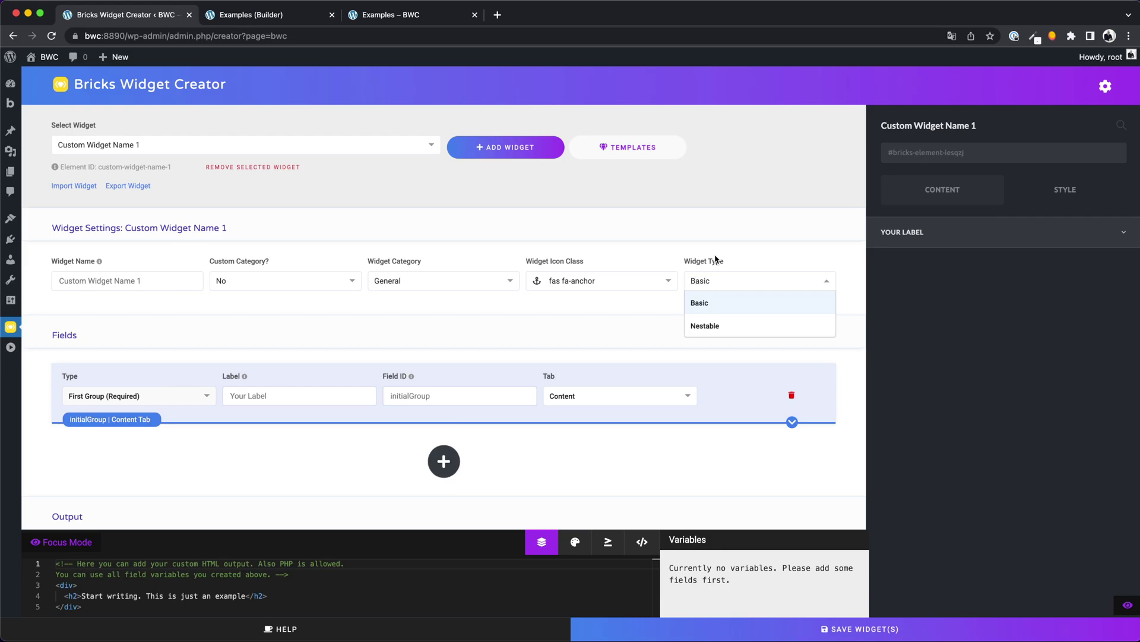
left_click(706, 326)
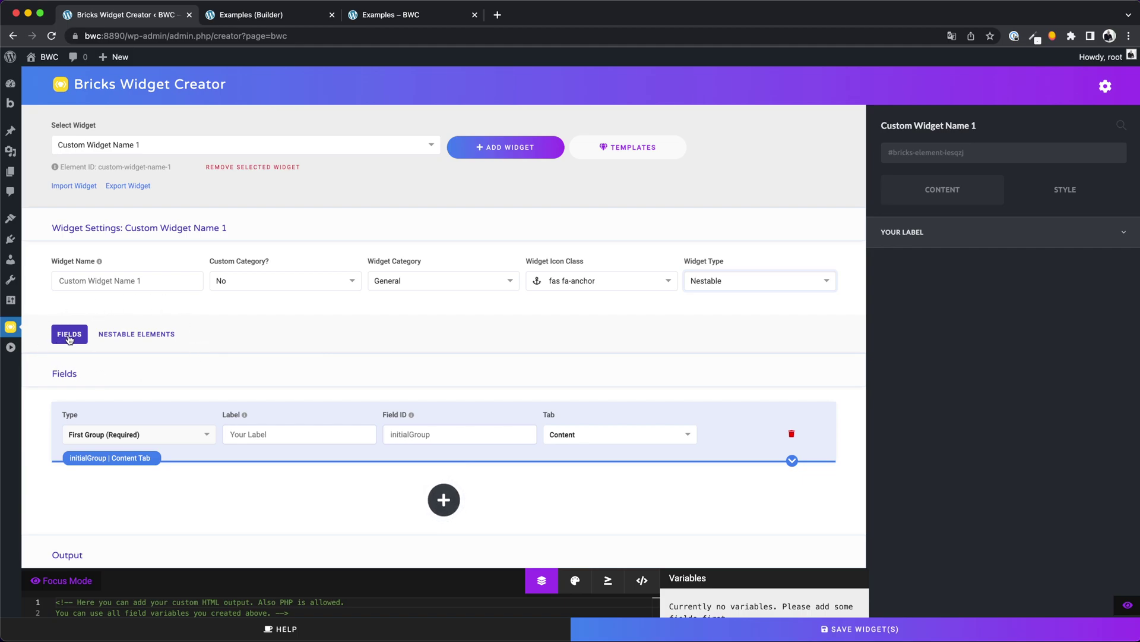
- Add the first nestable element in Nestable Elements, keeping its type as Block
left_click(130, 337)
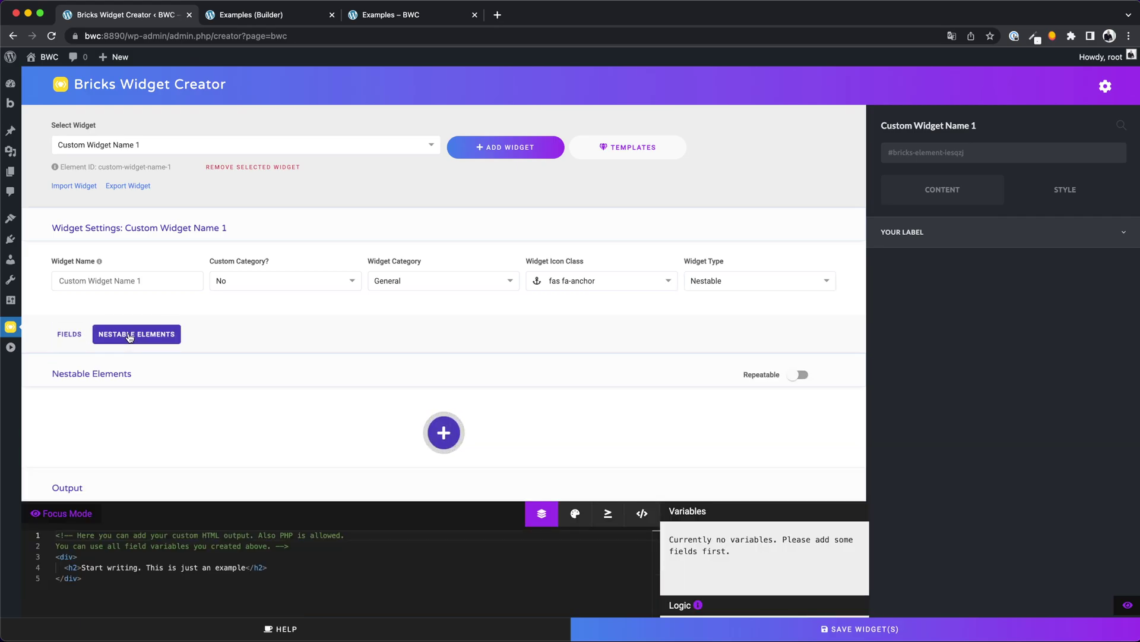
scroll(357, 357, "down", 3)
left_click(438, 332)
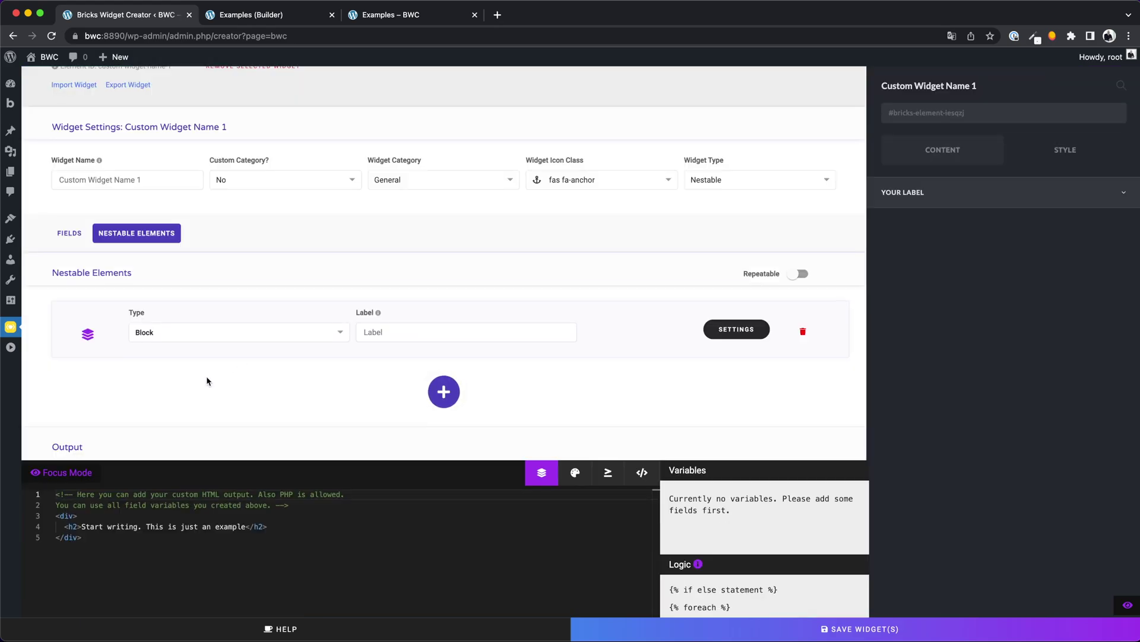
left_click(285, 332)
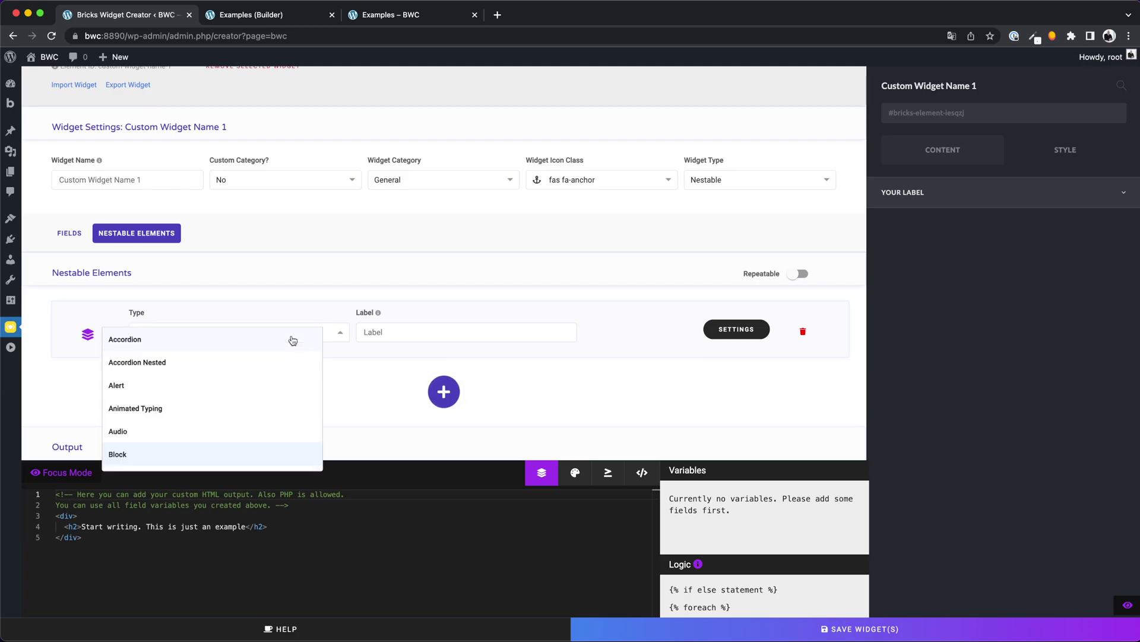
scroll(275, 387, "down", 5)
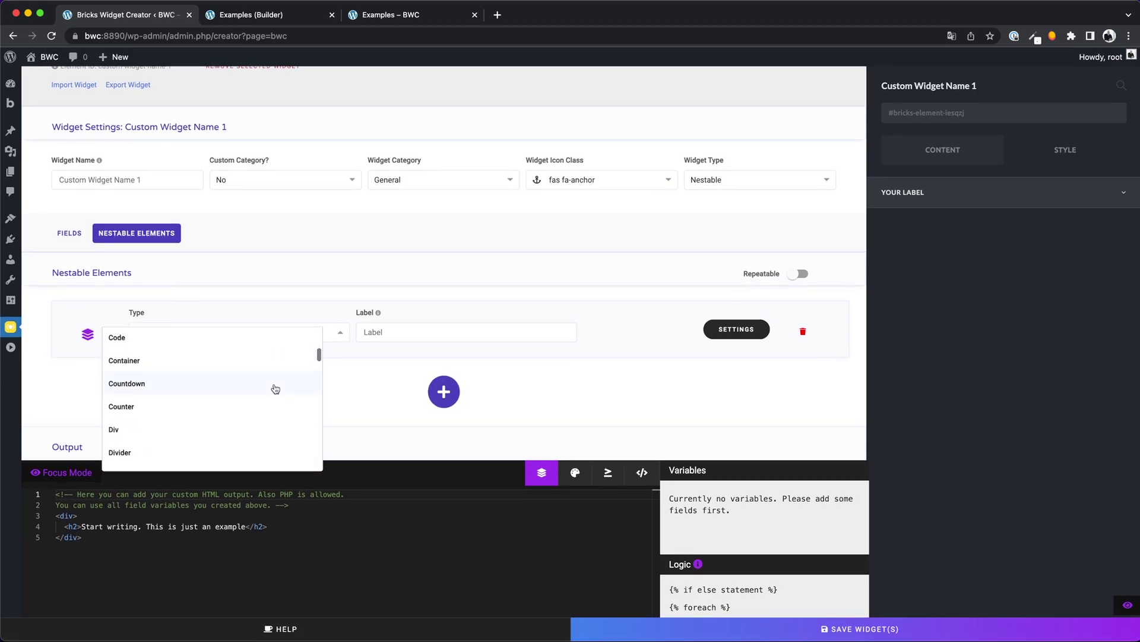
scroll(275, 389, "down", 6)
scroll(275, 389, "down", 10)
scroll(275, 389, "up", 20)
left_click(351, 391)
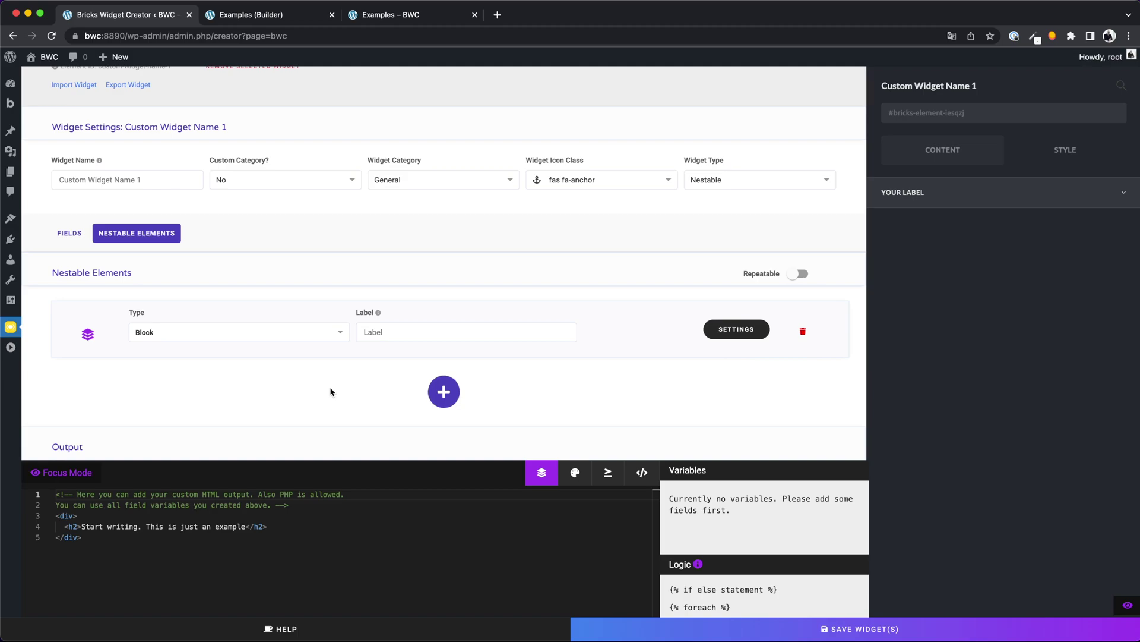
- Nest a child element under the Block and set its type to Div
left_click(87, 339)
scroll(166, 435, "down", 2)
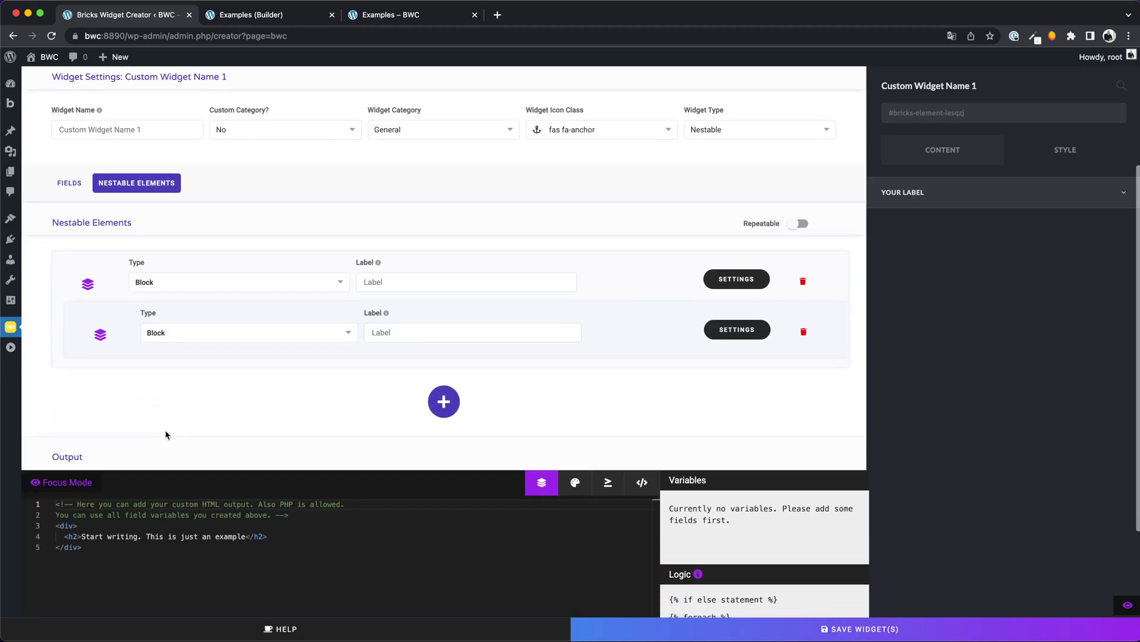
left_click(193, 336)
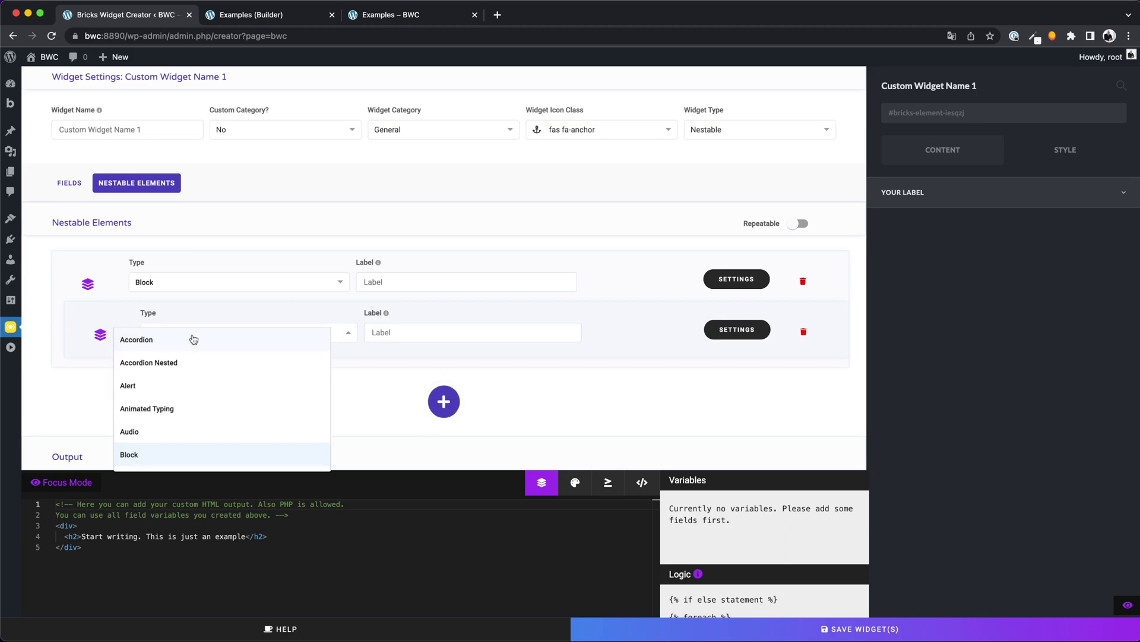
type("div")
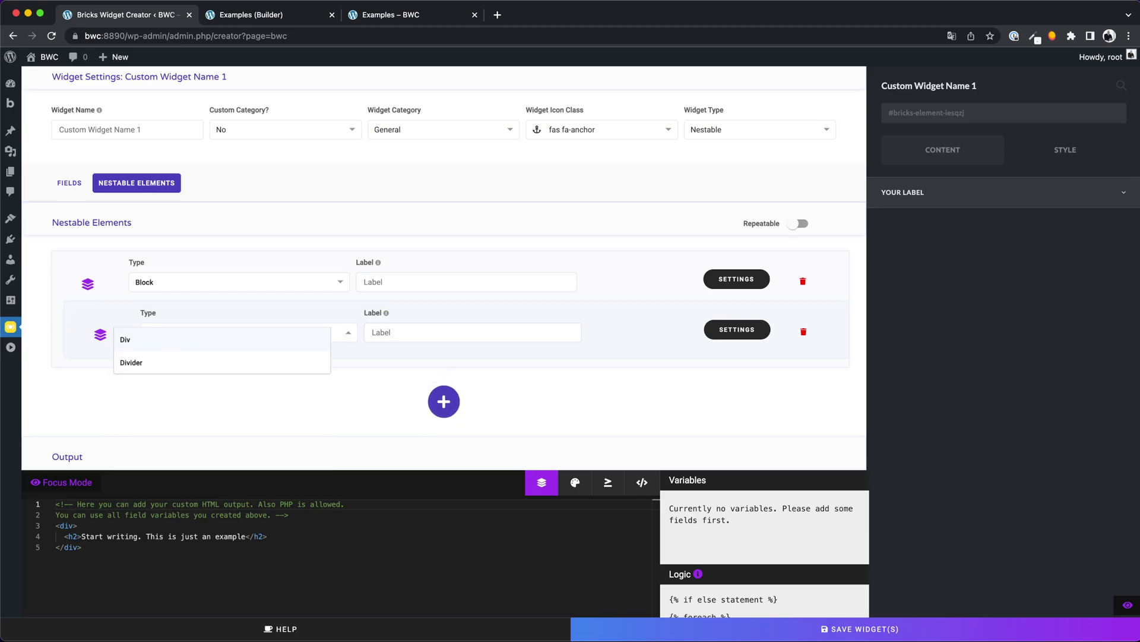
left_click(155, 341)
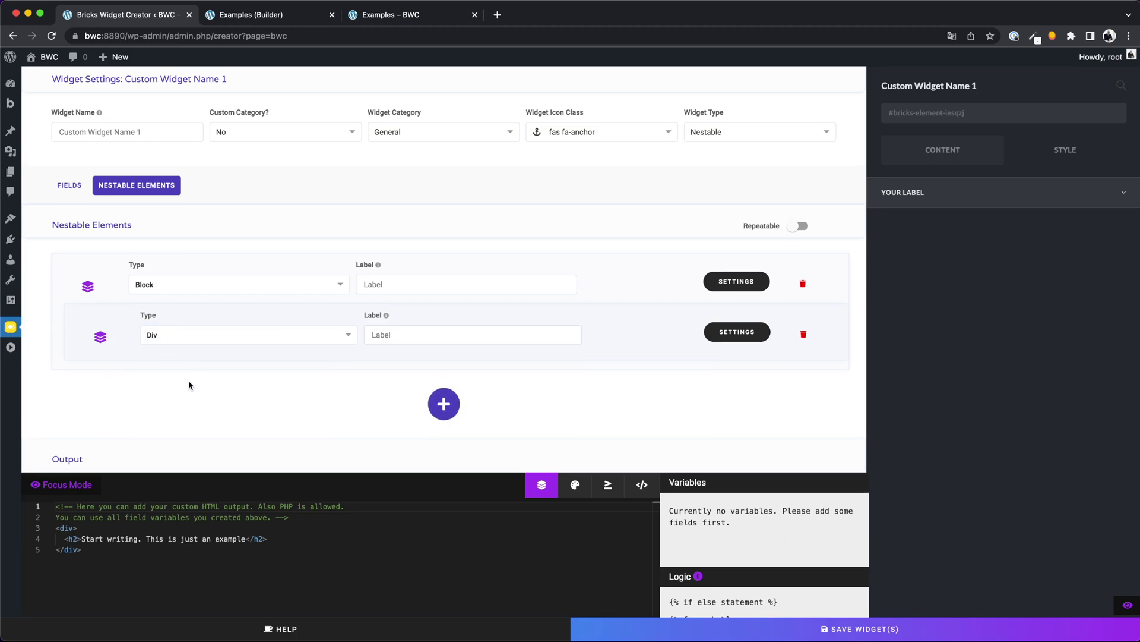
- Nest a Heading element inside the Div
left_click(101, 337)
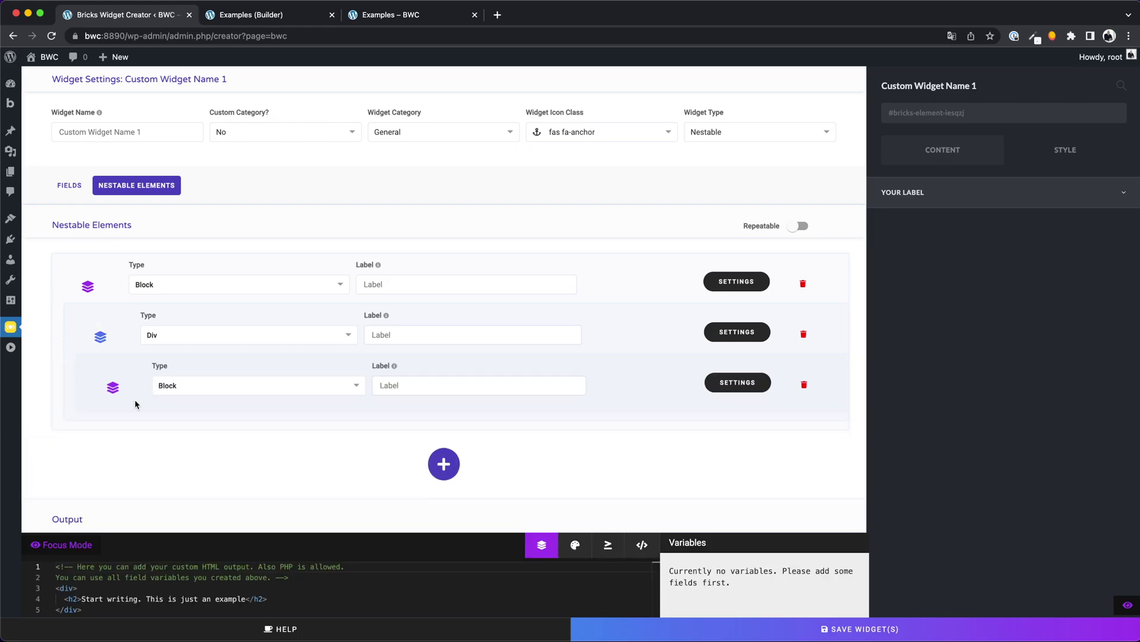
left_click(211, 388)
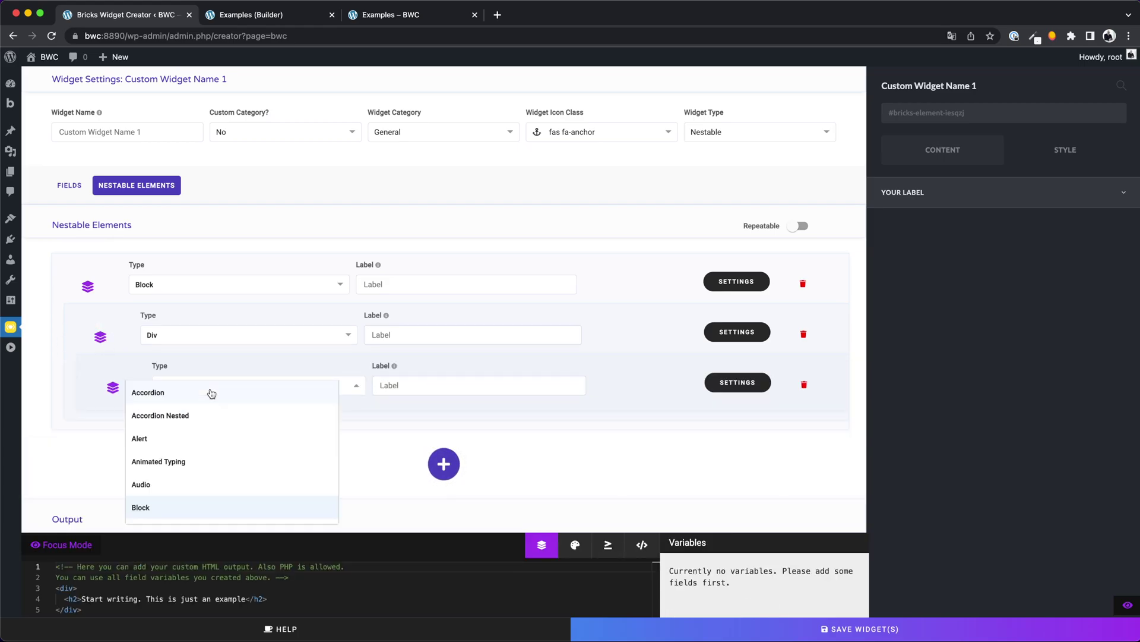
type("heading")
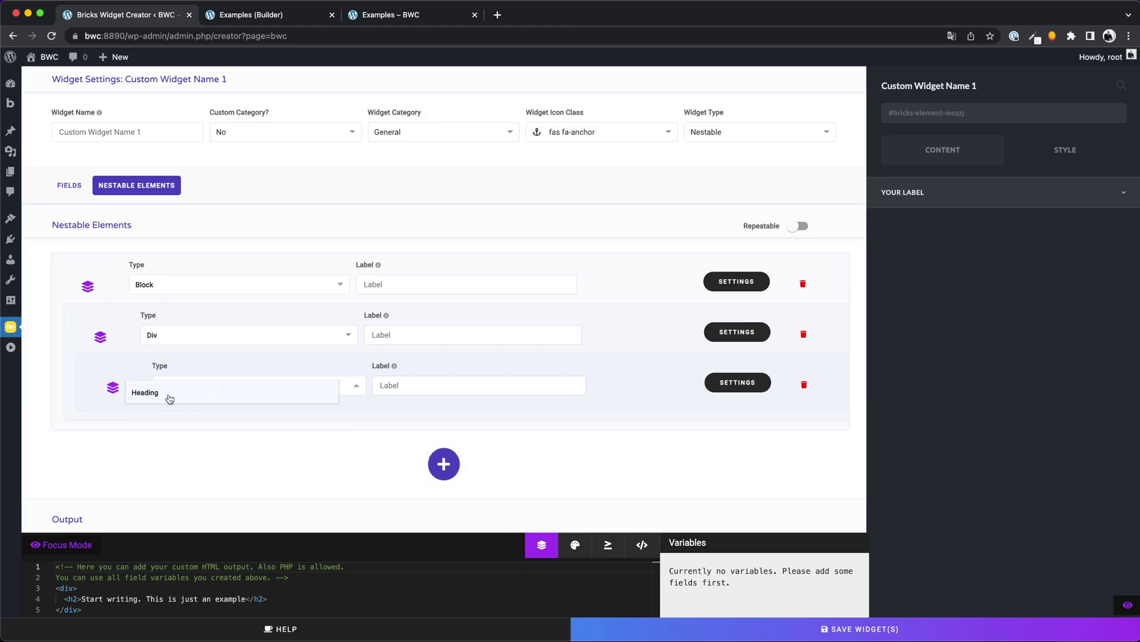
left_click(167, 395)
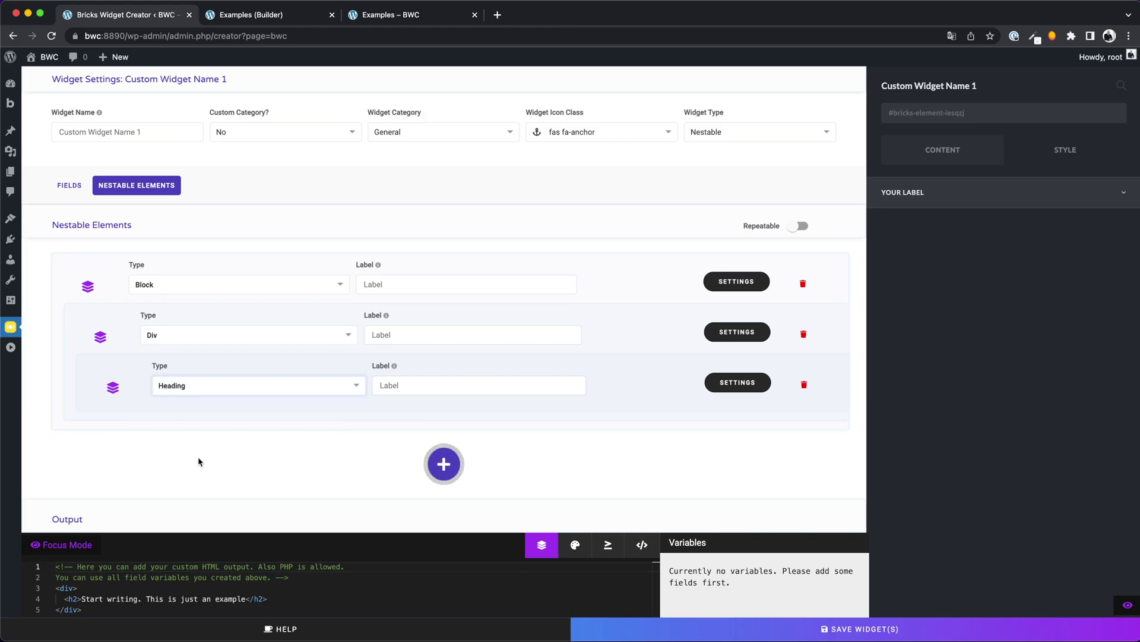
- Load demo settings into the outer Block's settings editor and inspect its _alignItems and _direction keys
left_click(739, 283)
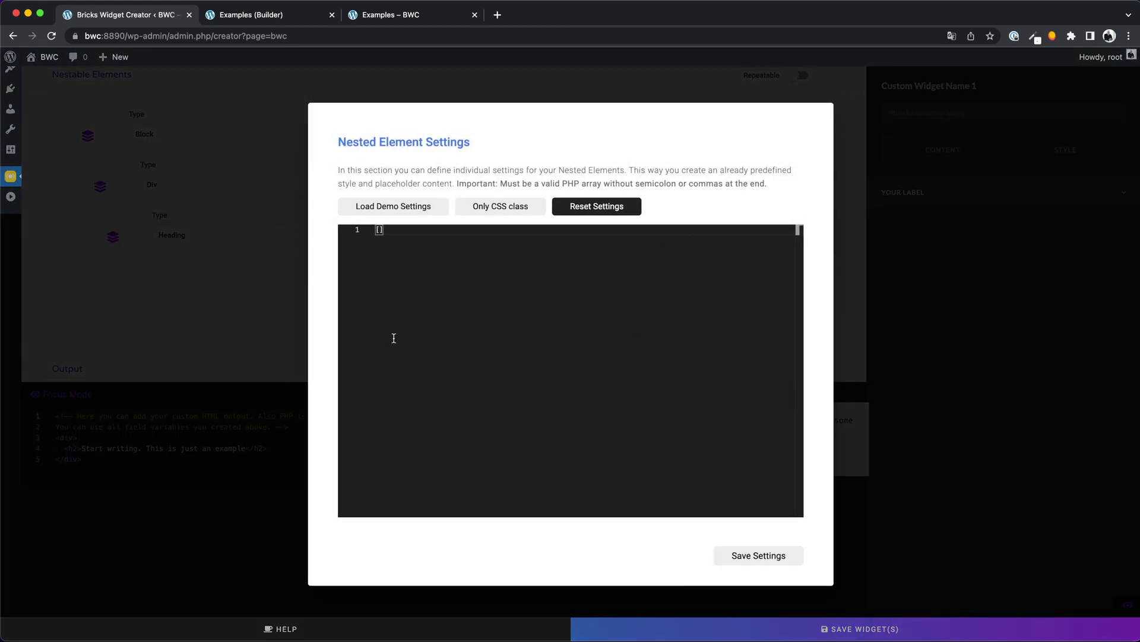
left_click(393, 210)
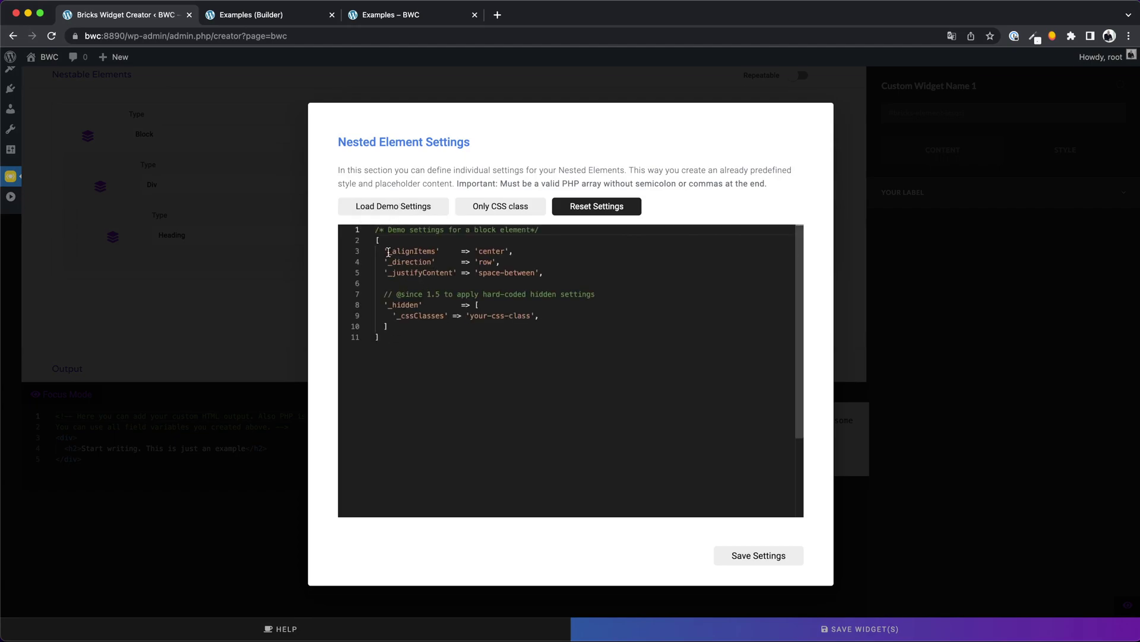
left_click_drag(388, 252, 430, 252)
double_click(429, 261)
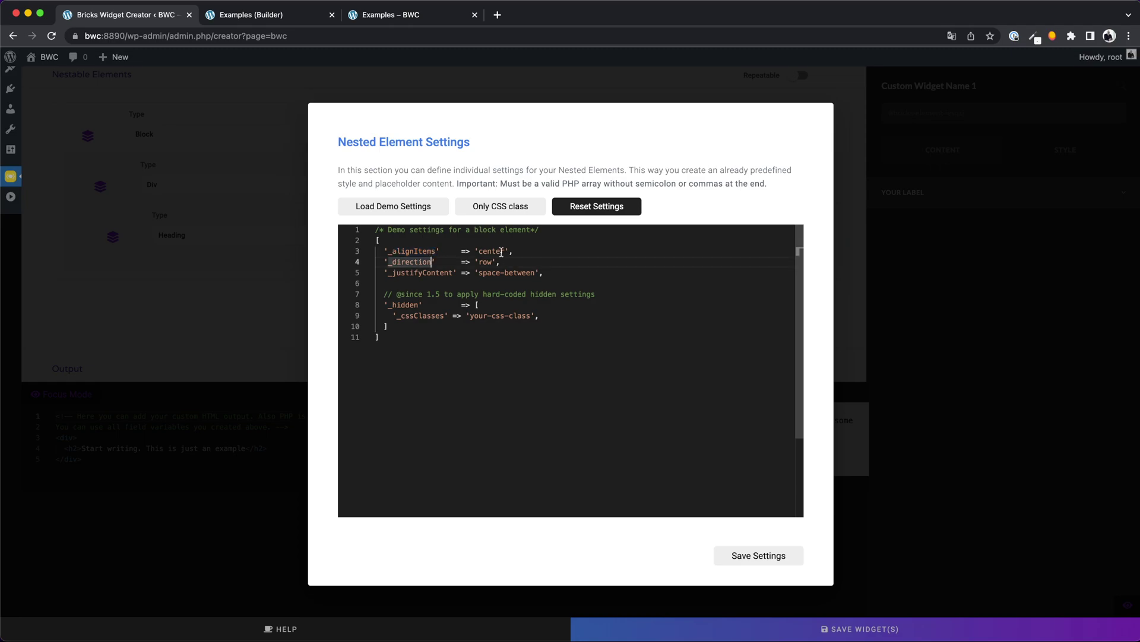
left_click_drag(389, 263, 429, 262)
left_click(485, 261)
left_click(509, 271)
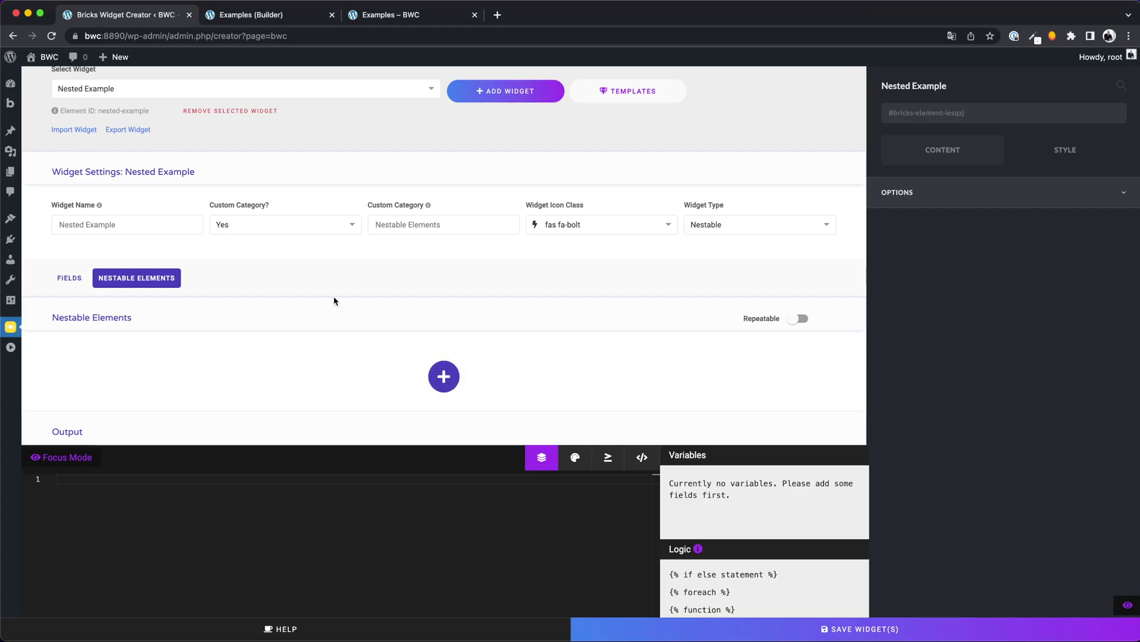
- Add the first nestable element to Nested Example, labelled Block
scroll(334, 300, "down", 2)
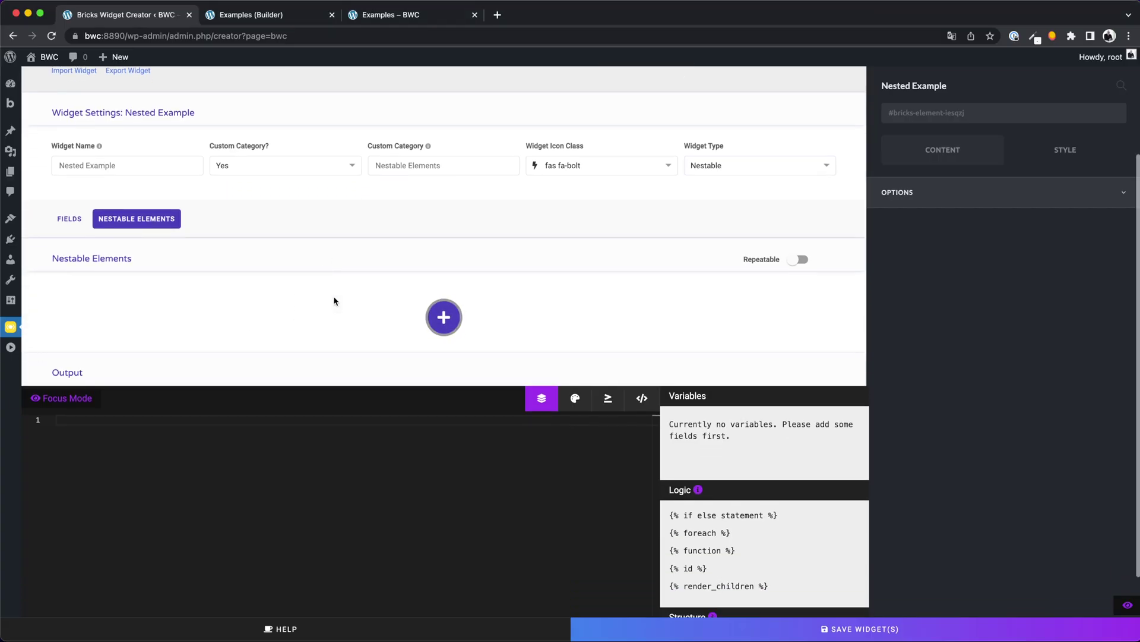
left_click(443, 318)
scroll(120, 292, "down", 1)
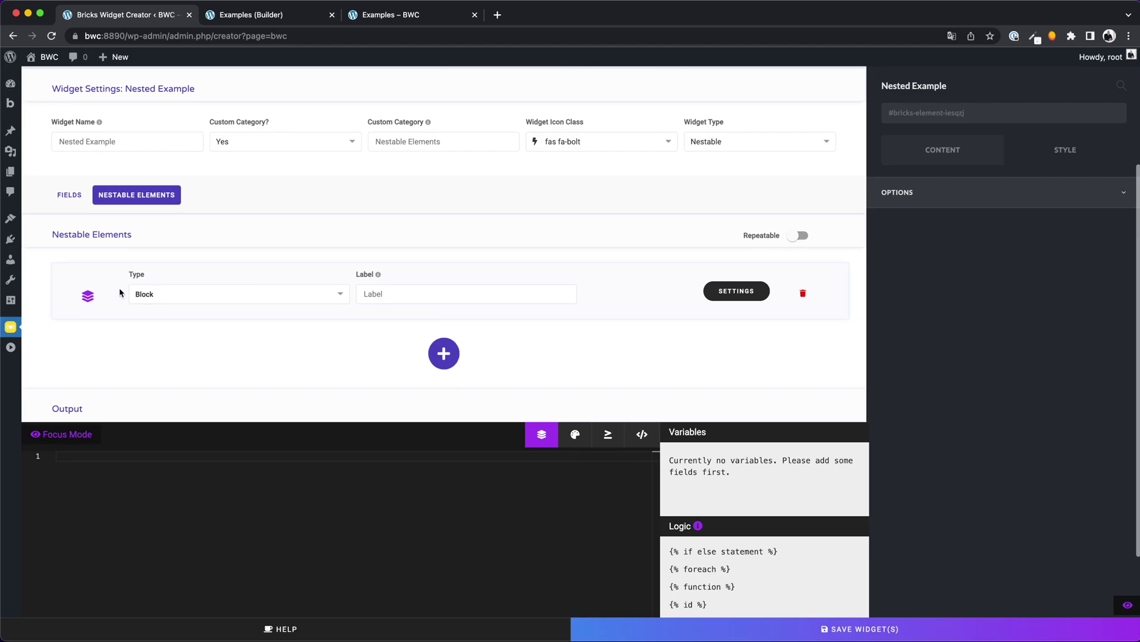
left_click(386, 294)
type("Block")
- Add a second element of type Heading, labelled Headline
left_click(444, 354)
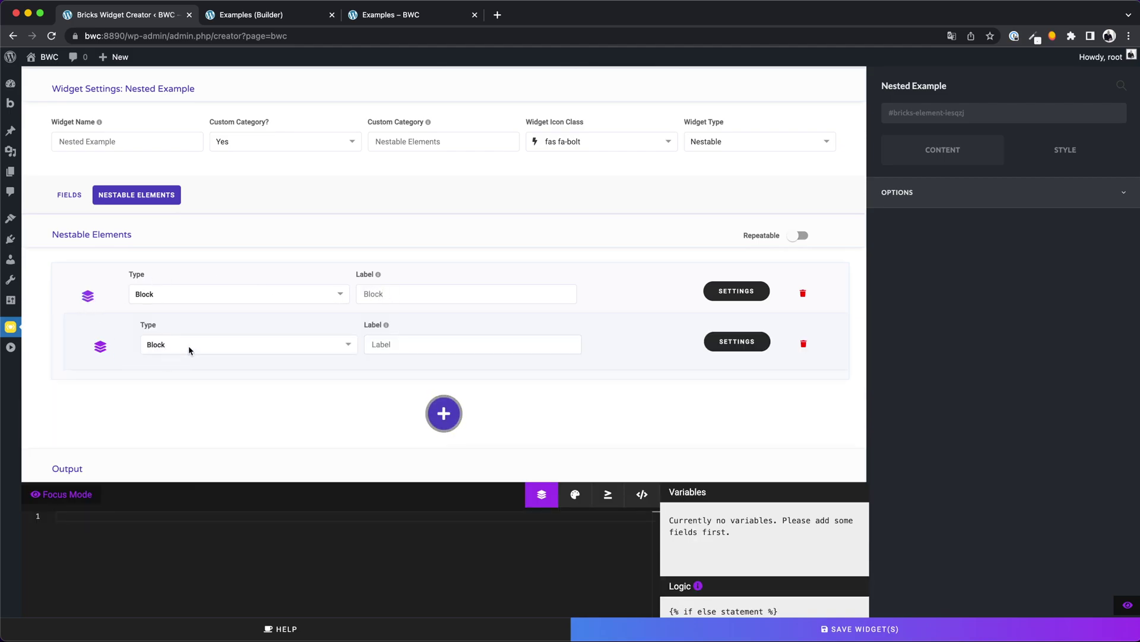
left_click(187, 346)
type("head")
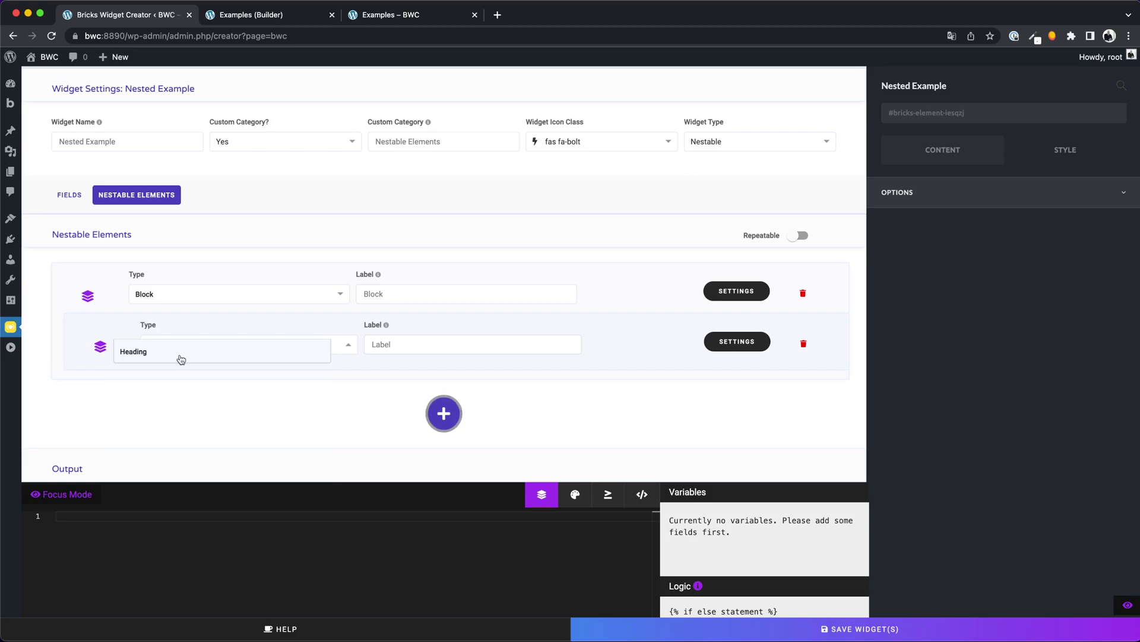
left_click(178, 357)
double_click(400, 343)
type("Headline")
- Add a third element of type Text Basic labelled Text, and save the widget
left_click(93, 302)
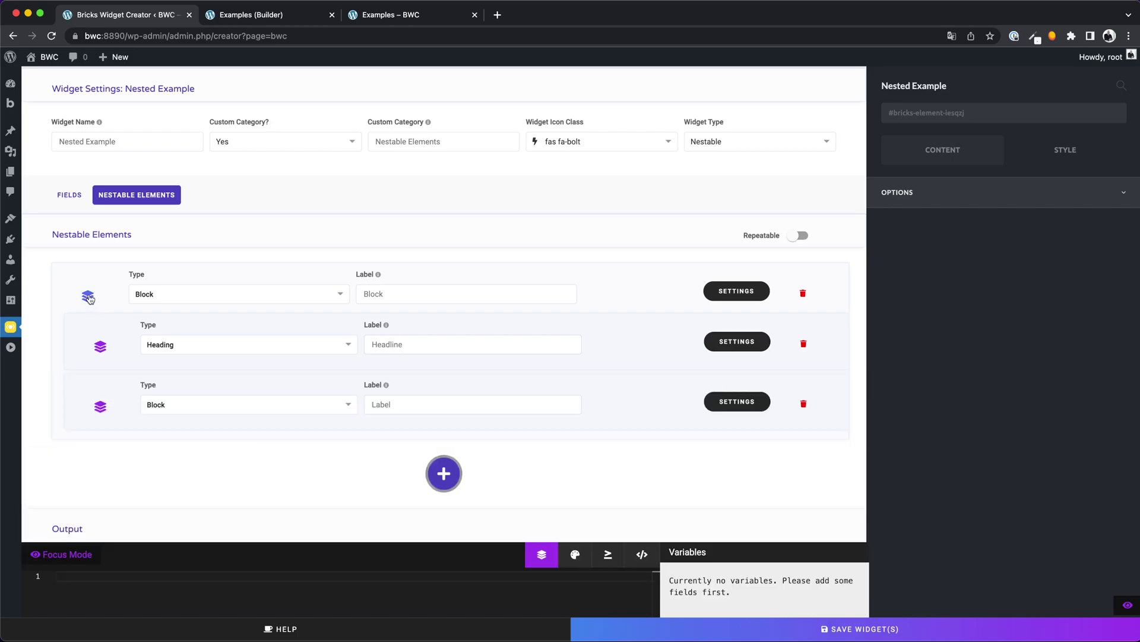
left_click(171, 406)
type("text")
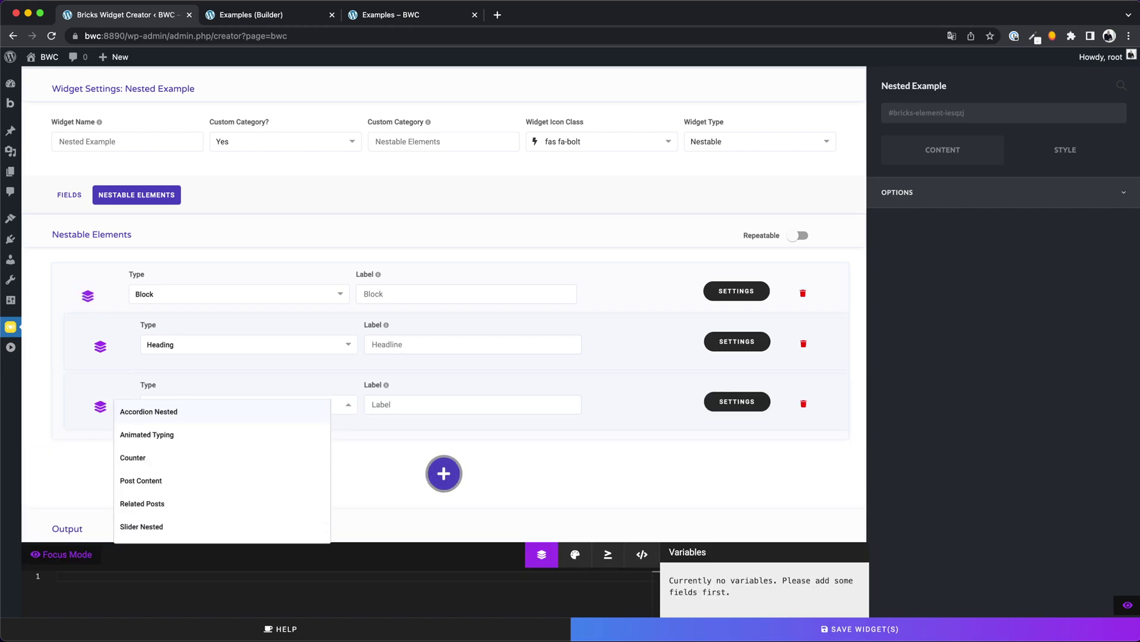
left_click(172, 434)
double_click(391, 406)
type("Text")
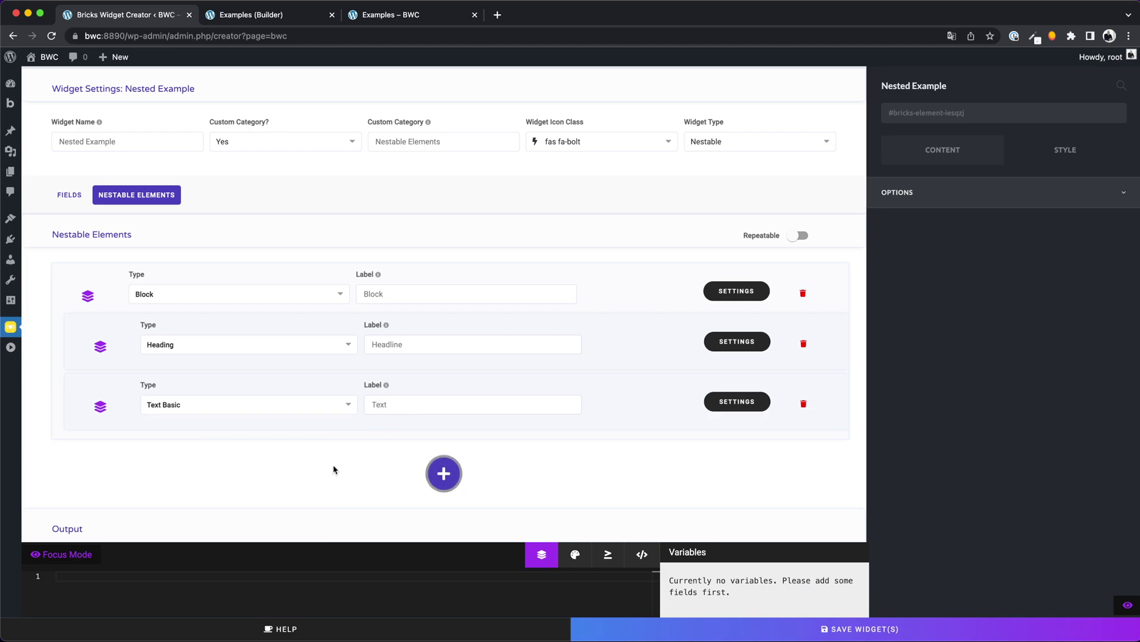
left_click(869, 628)
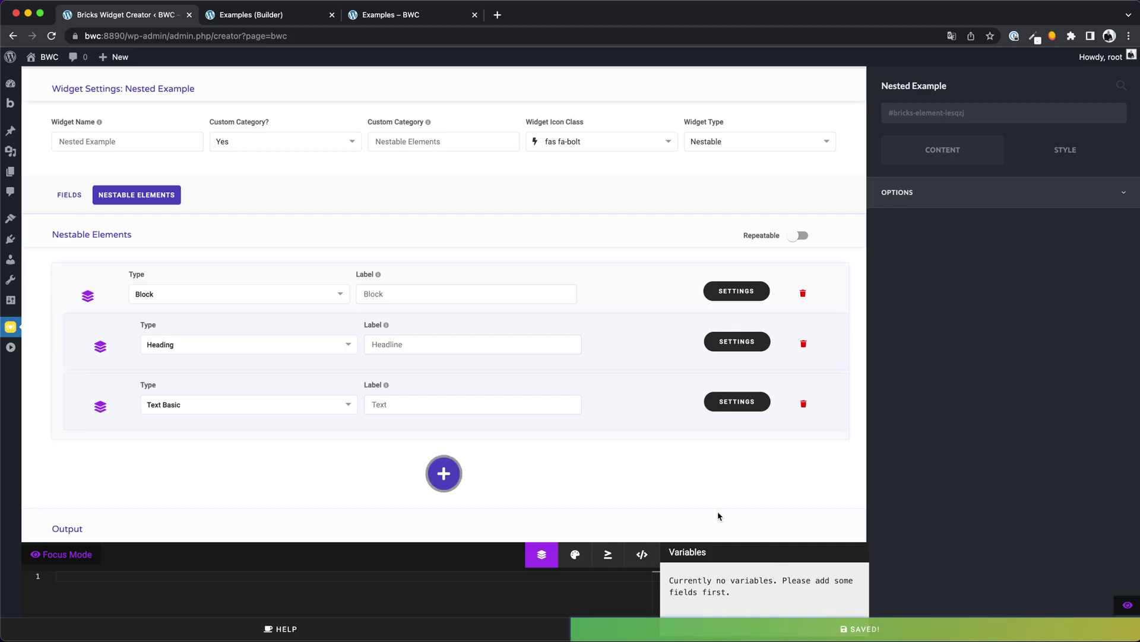
- Place the pinned Nested Example on the page and set its headline to 'This is my headline'
key("ctrl+Tab")
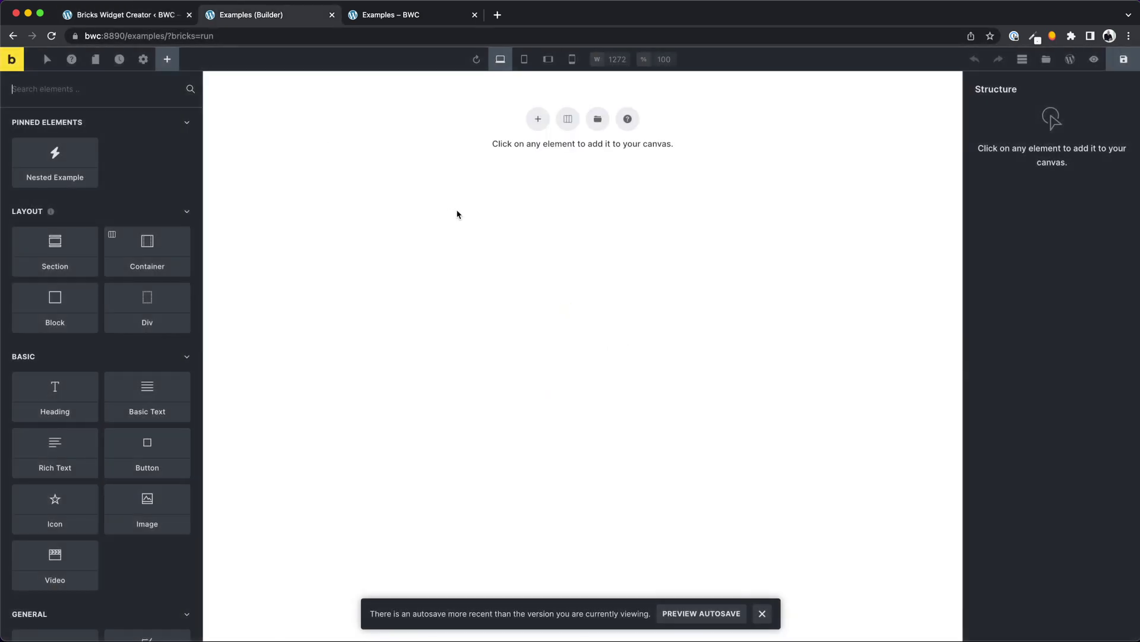
left_click(40, 162)
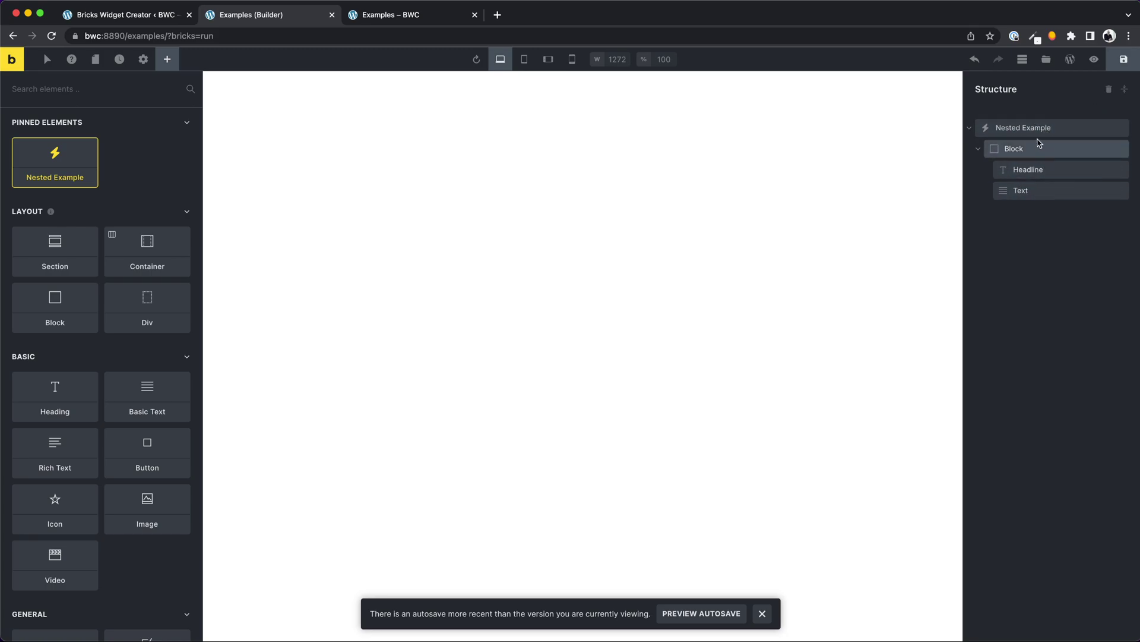
left_click(1034, 134)
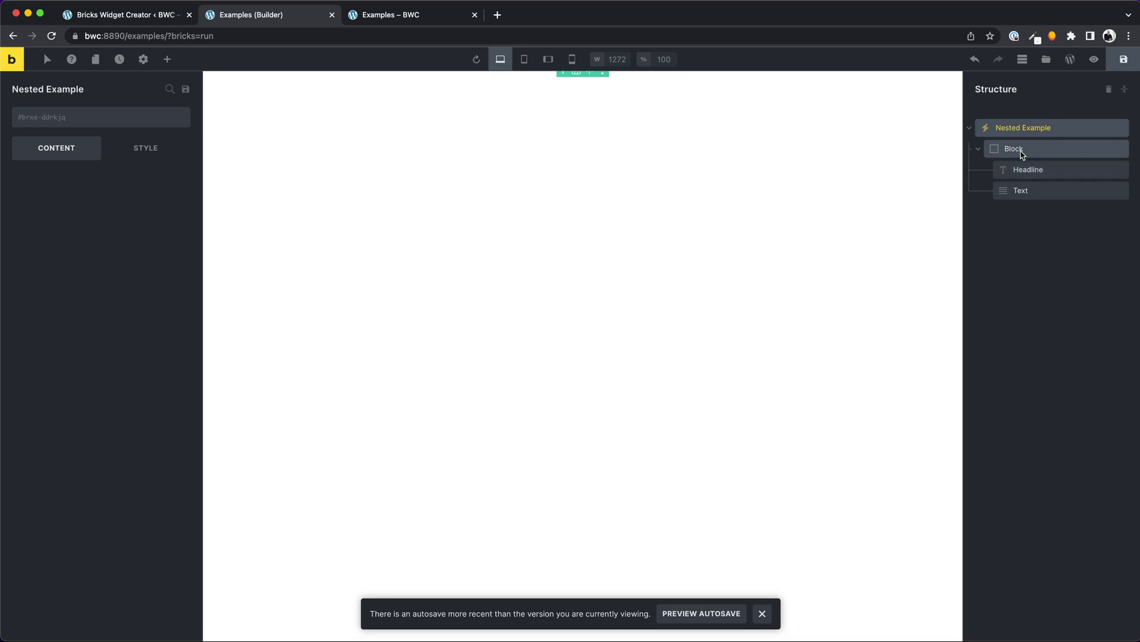
left_click(1018, 152)
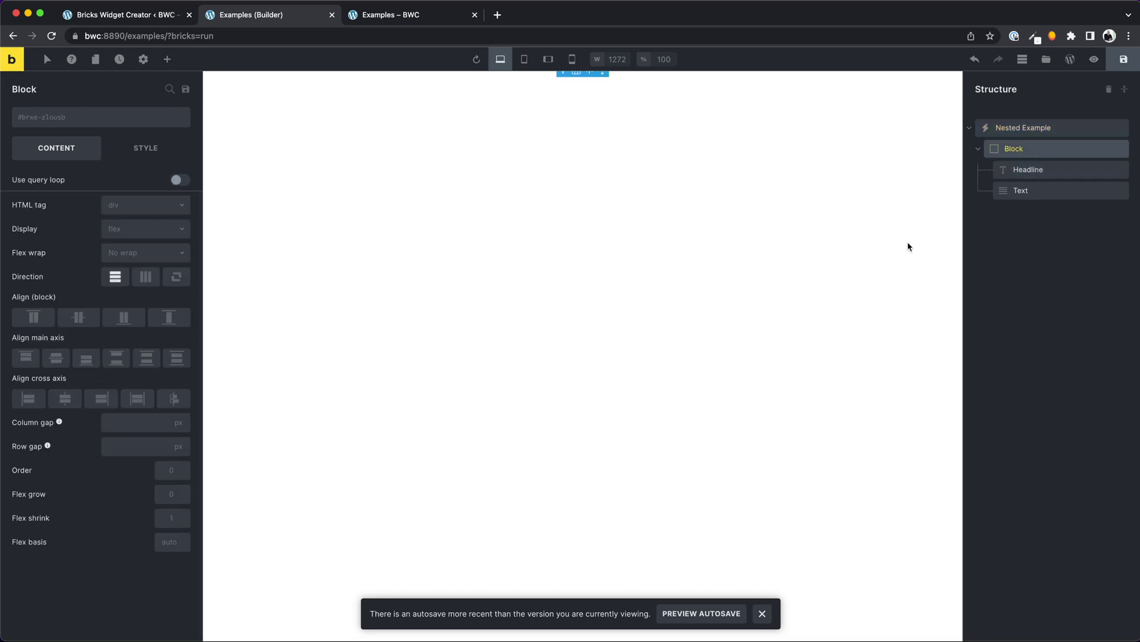
left_click(1021, 170)
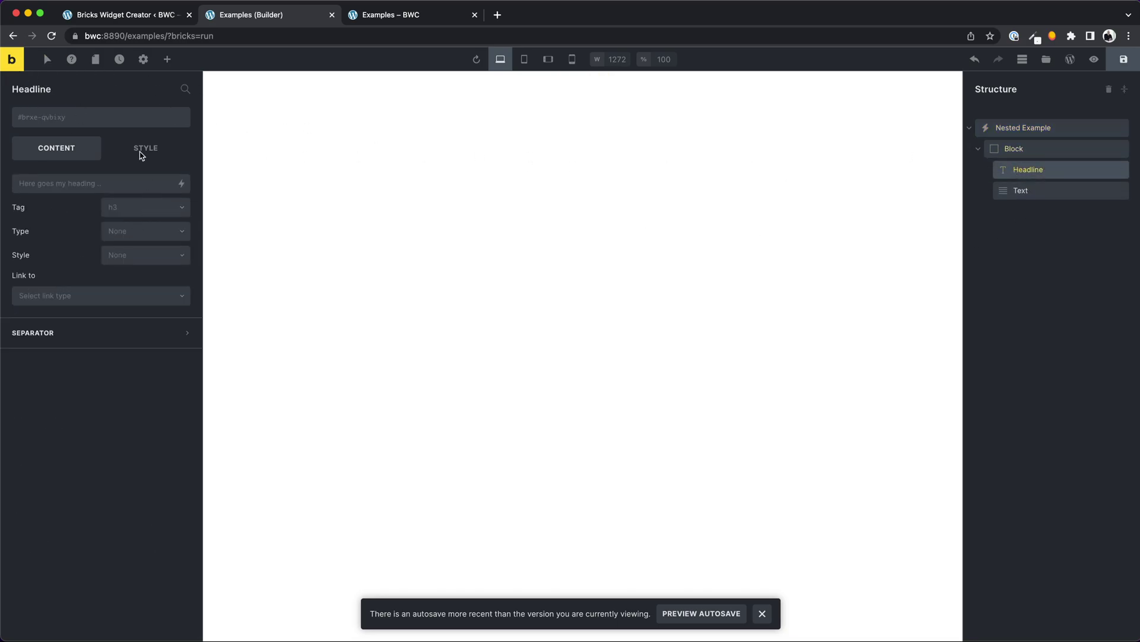
left_click(64, 186)
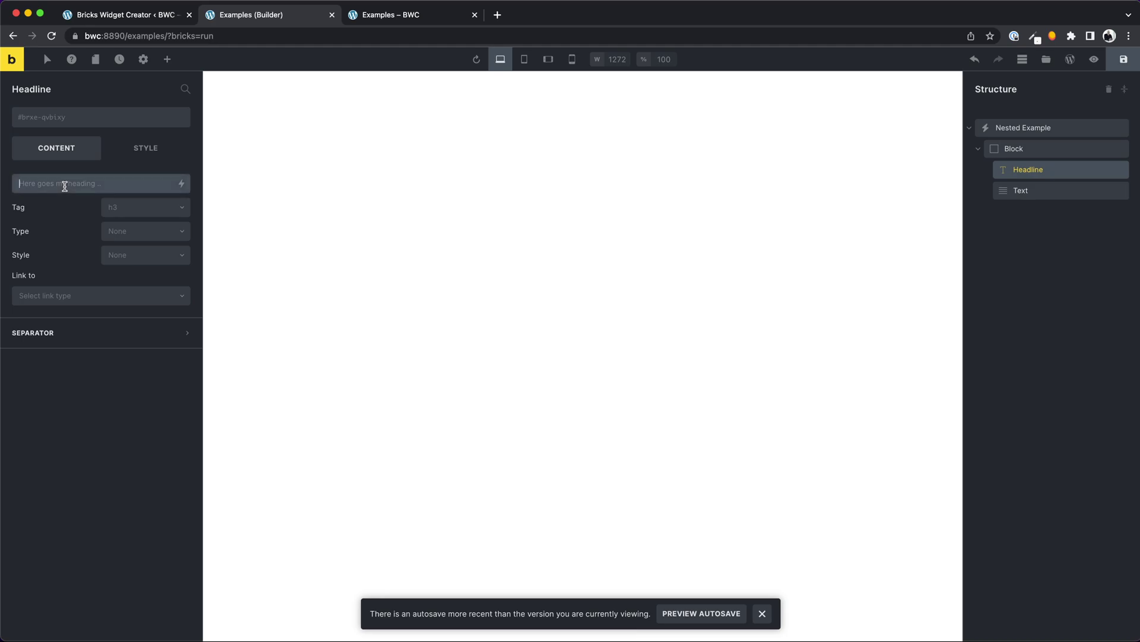
type("This is my headline")
- Set the Text element's content to 'I am a text!'
left_click(1005, 195)
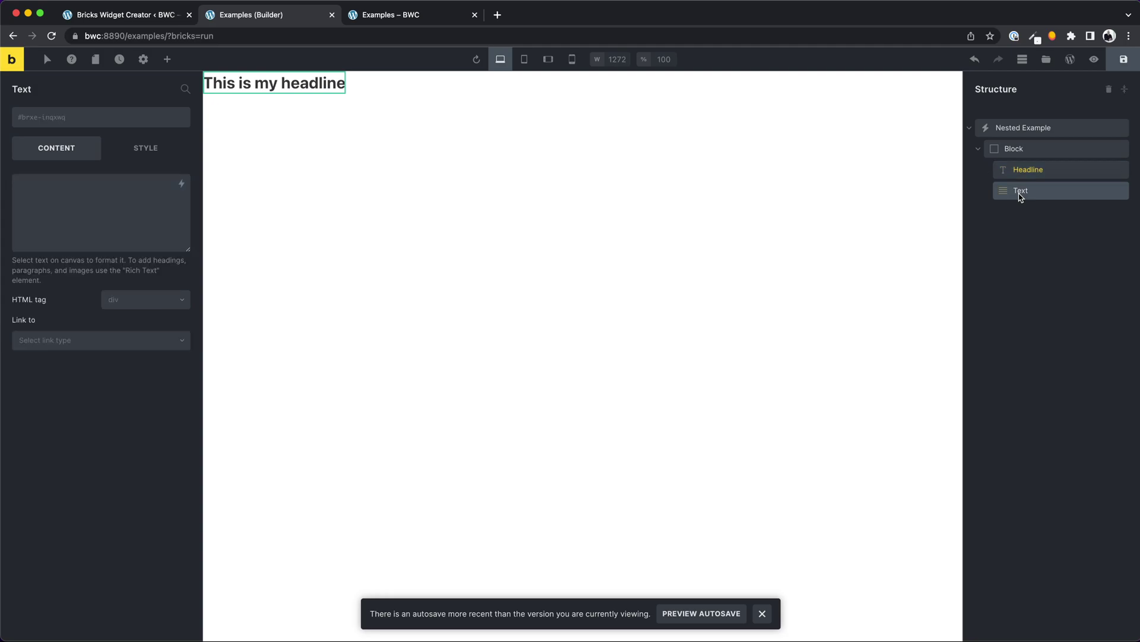
left_click(87, 214)
type("I am a text!")
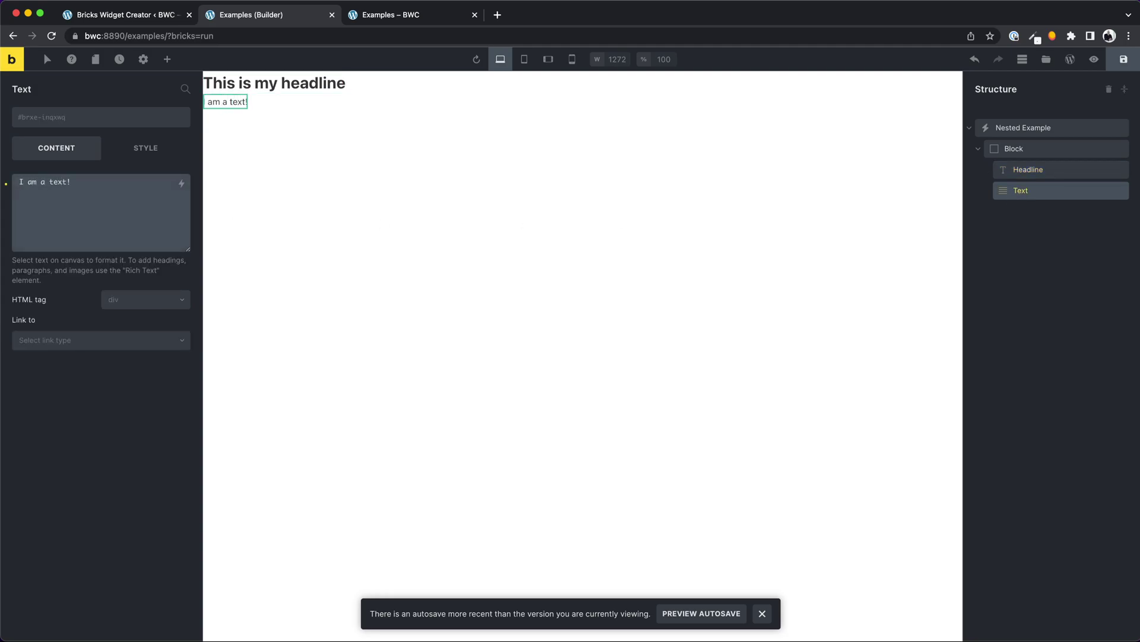
left_click(318, 170)
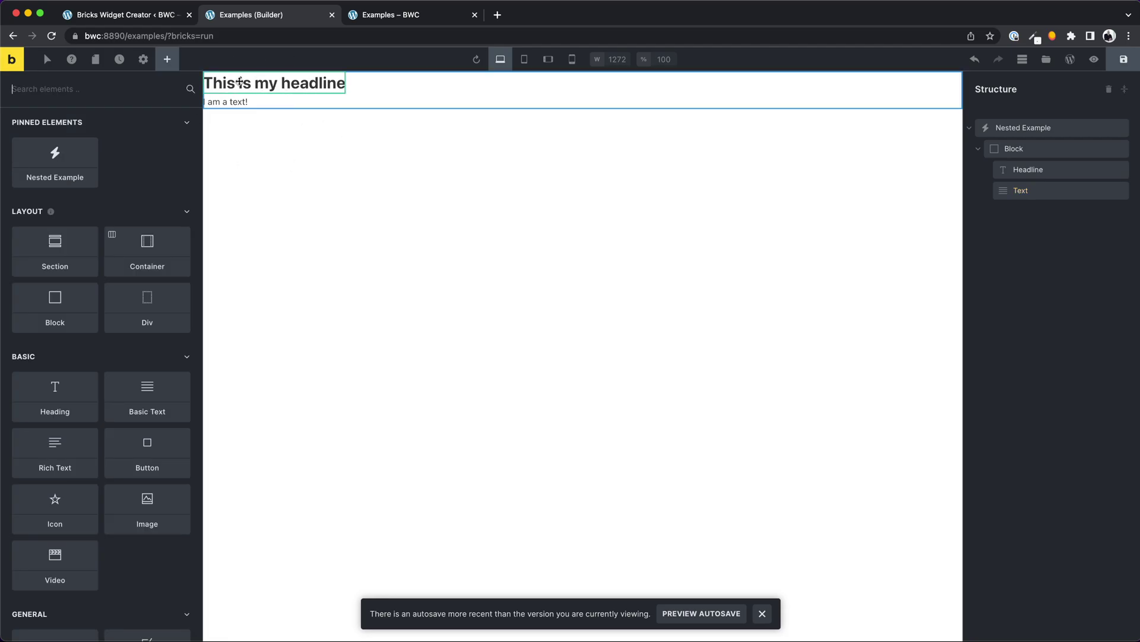
- Save the page, paste {% render_children %} into the Output template, and reload the Examples page
left_click(1122, 66)
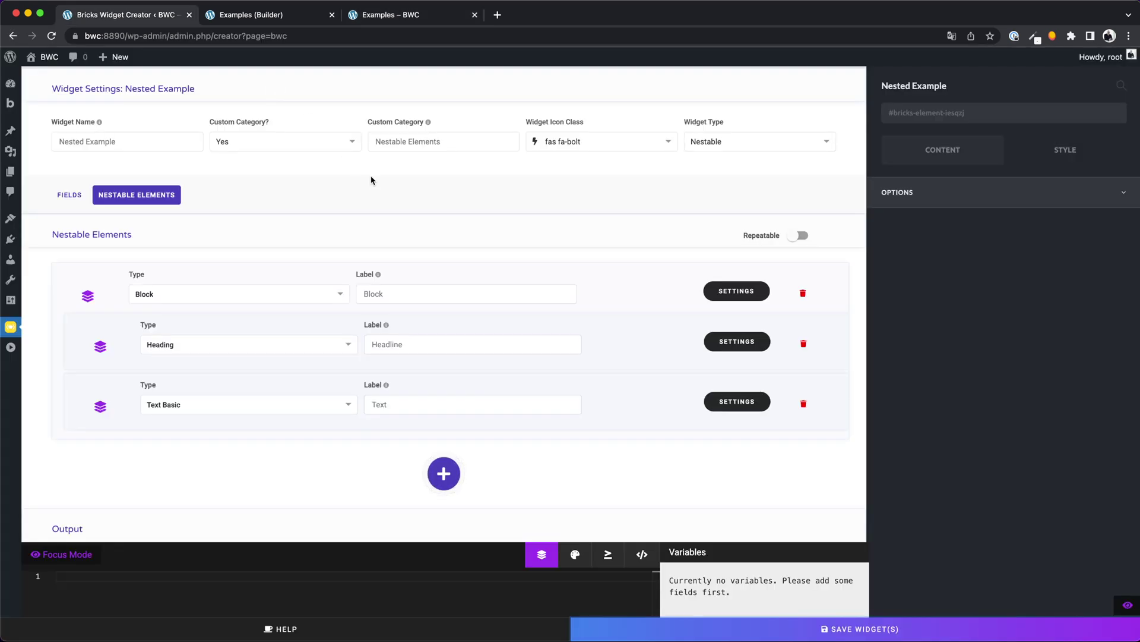
scroll(457, 310, "down", 5)
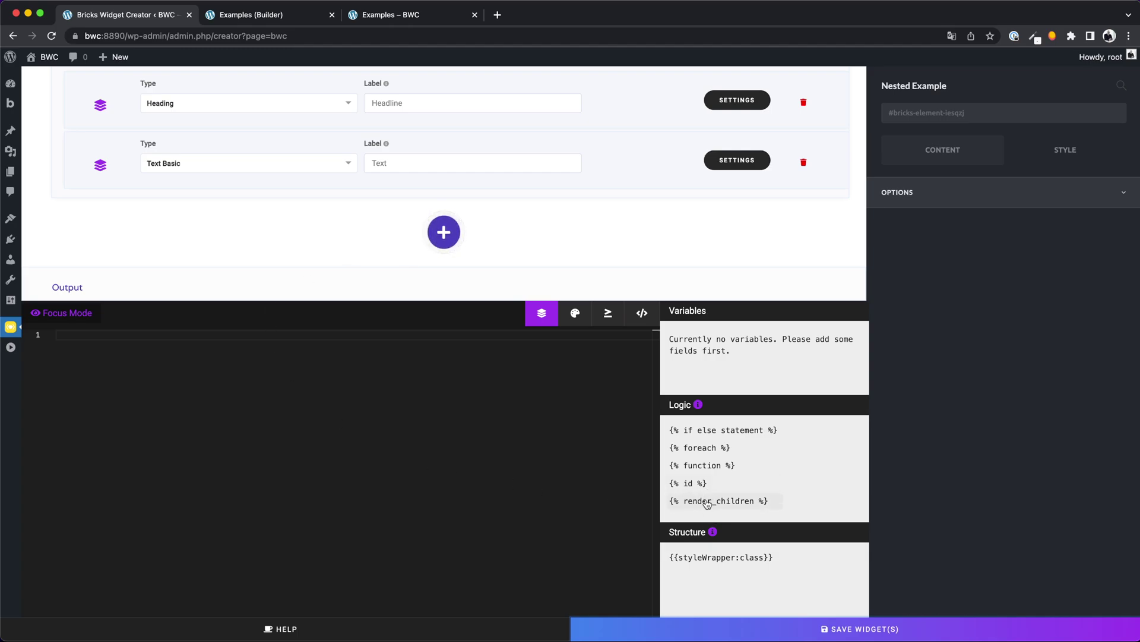
left_click(707, 502)
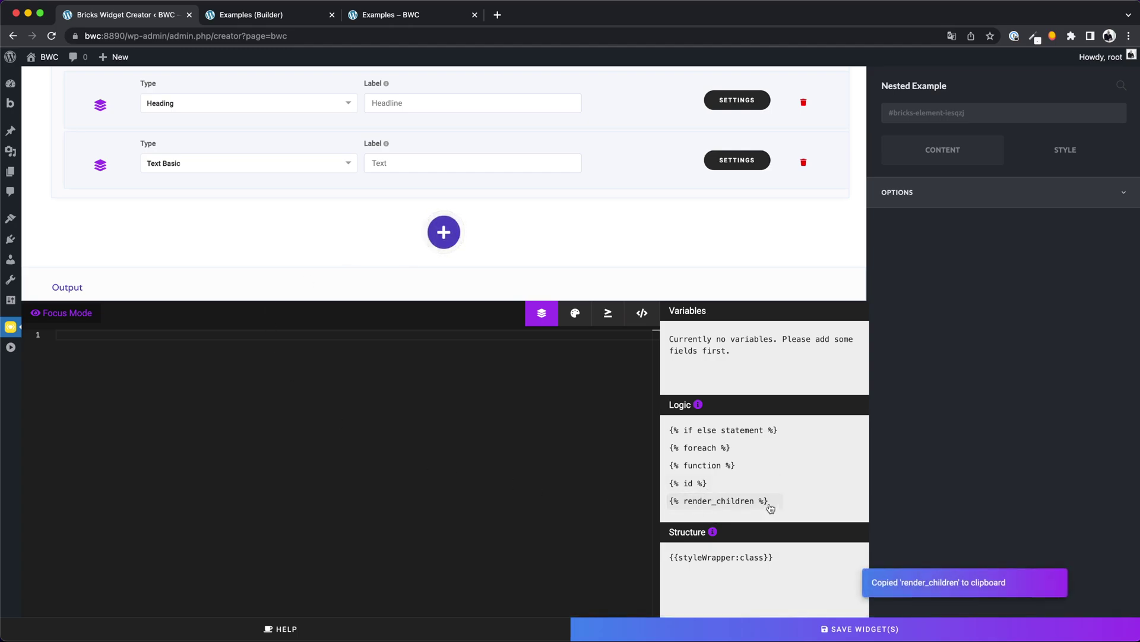
key("super+v")
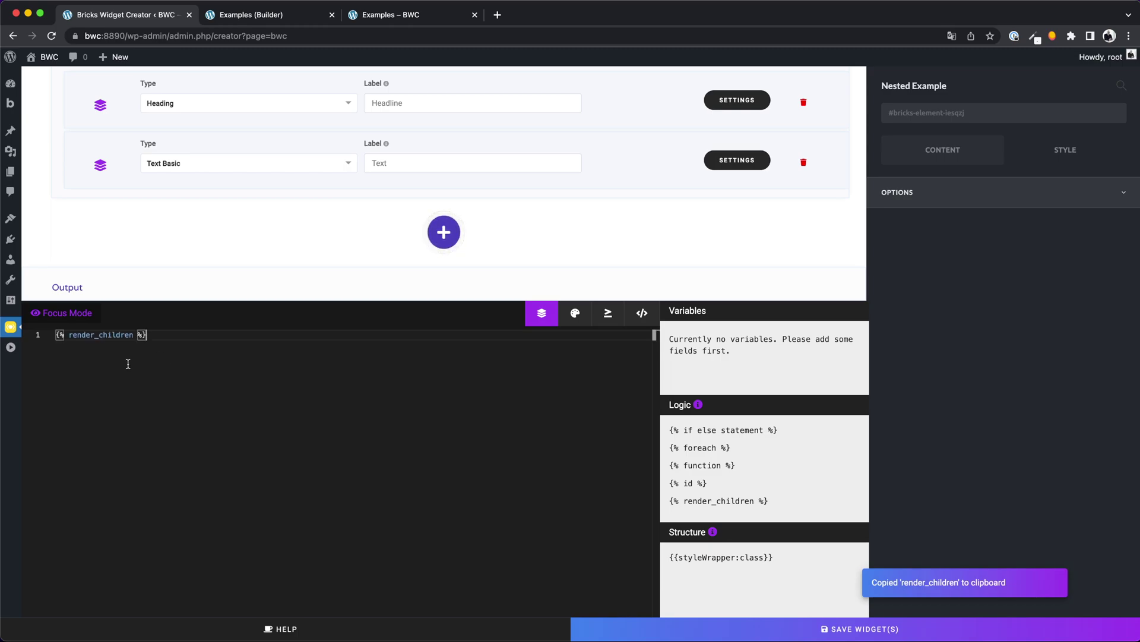
key("super+3")
left_click(51, 37)
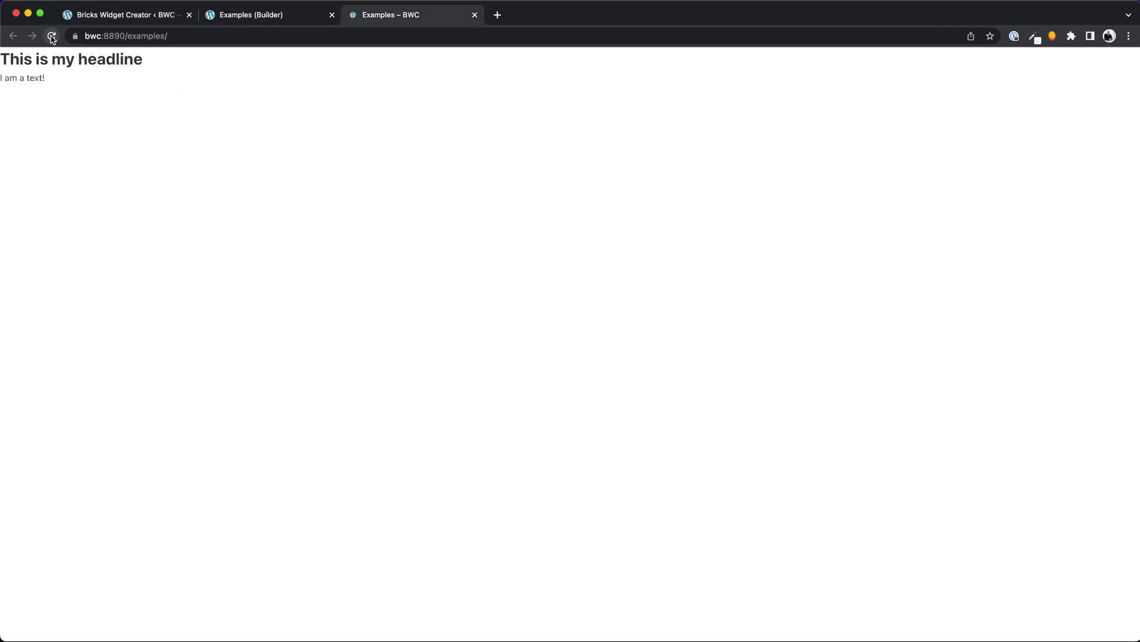
key("super+1")
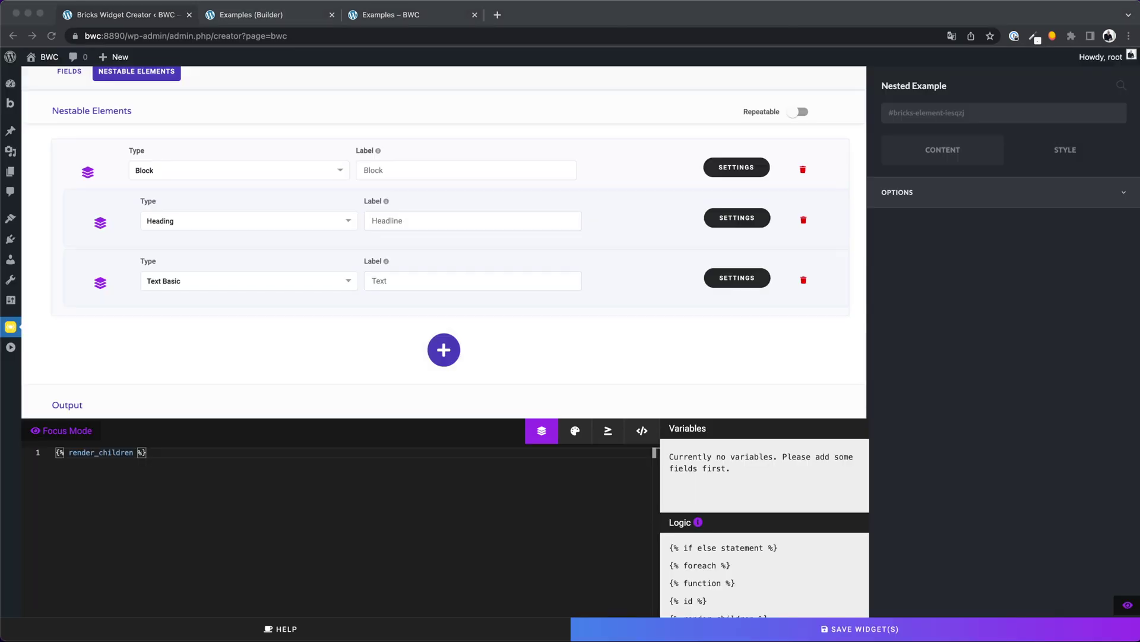
scroll(606, 372, "up", 1)
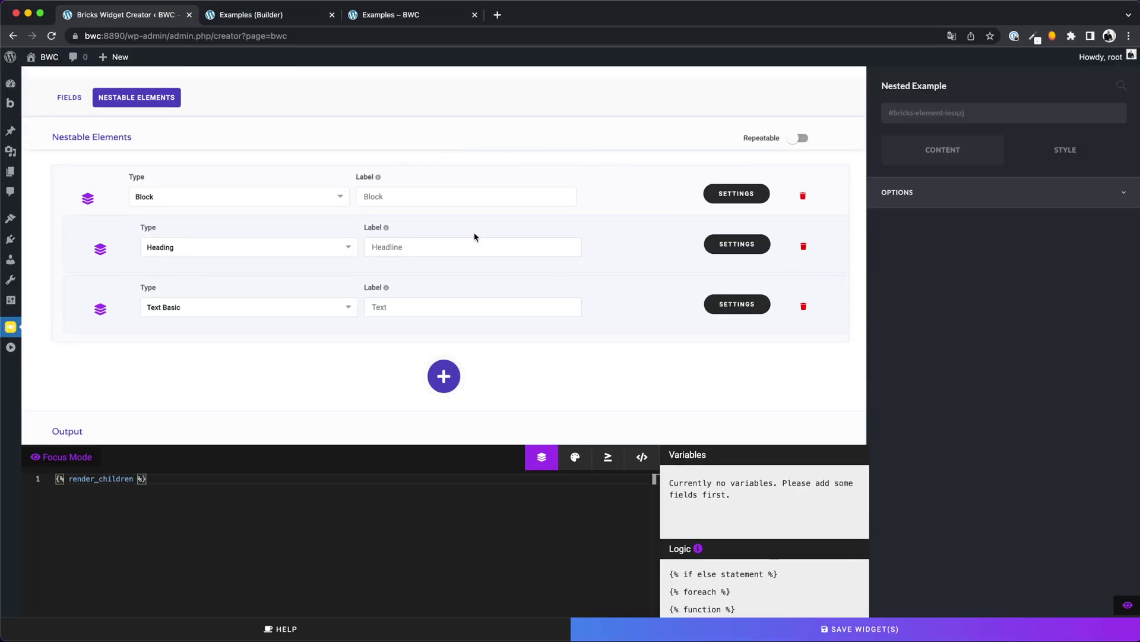
left_click(731, 244)
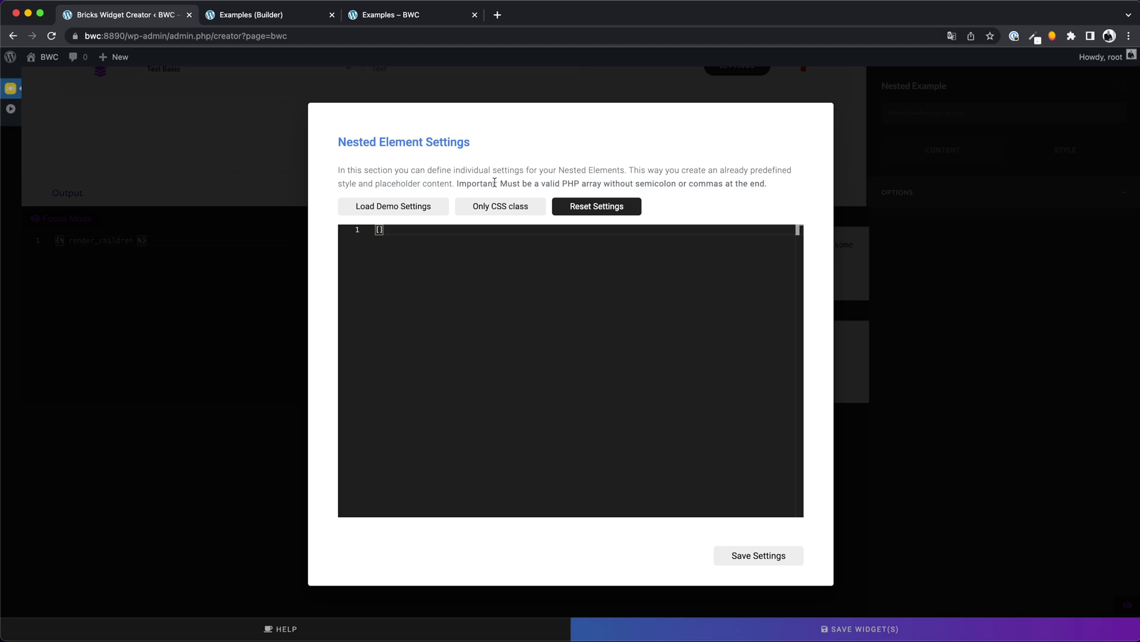
left_click(382, 212)
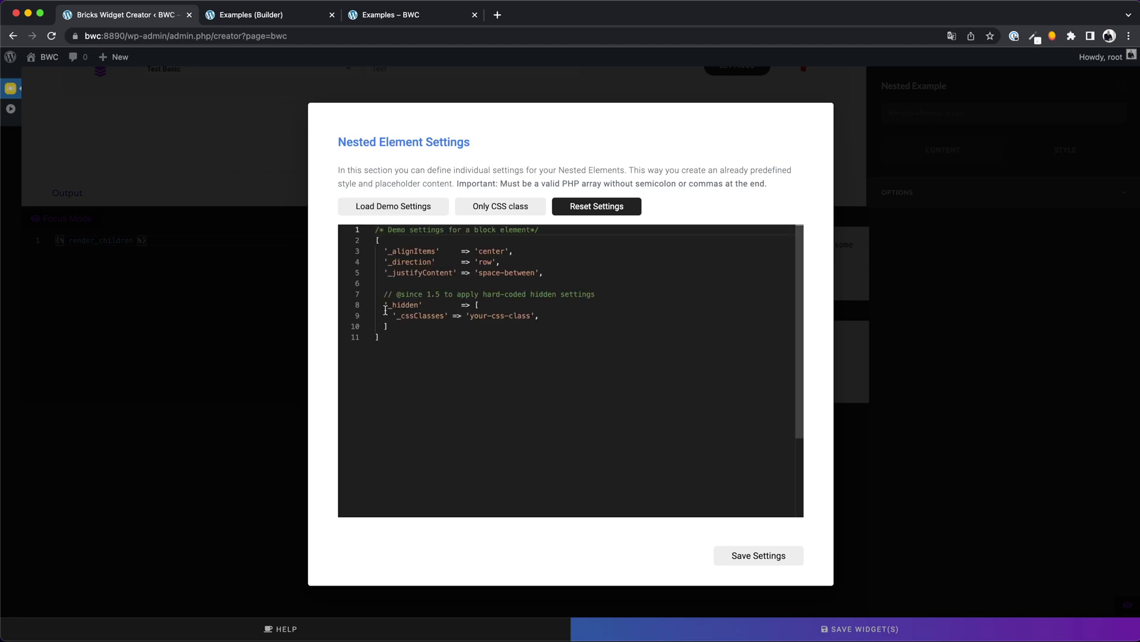
key("ctrl+Tab")
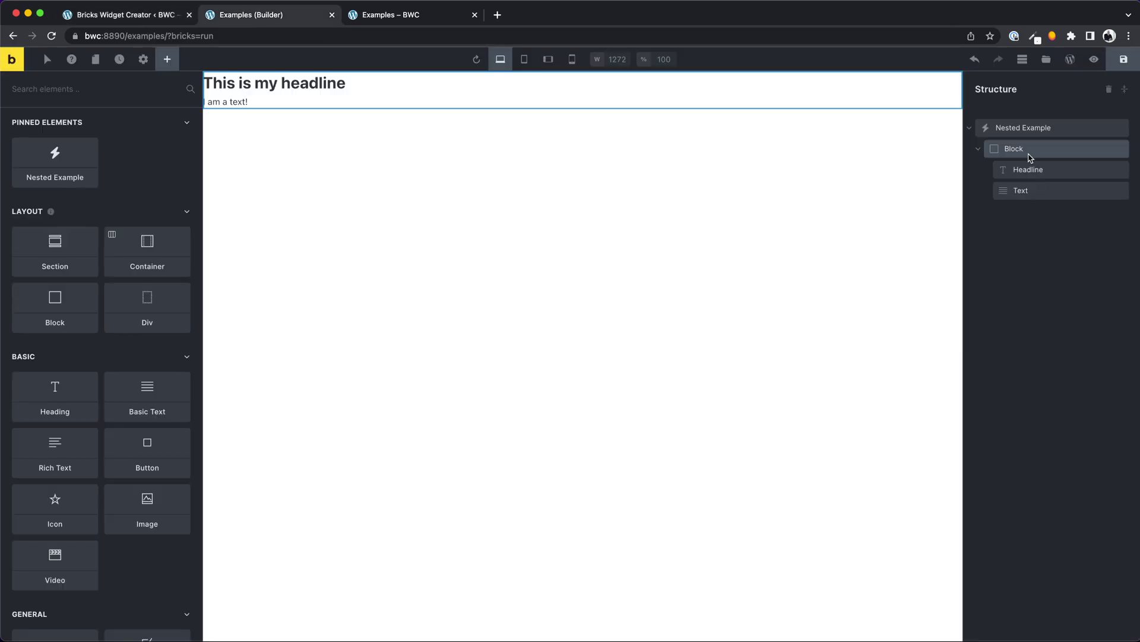
left_click(1029, 153)
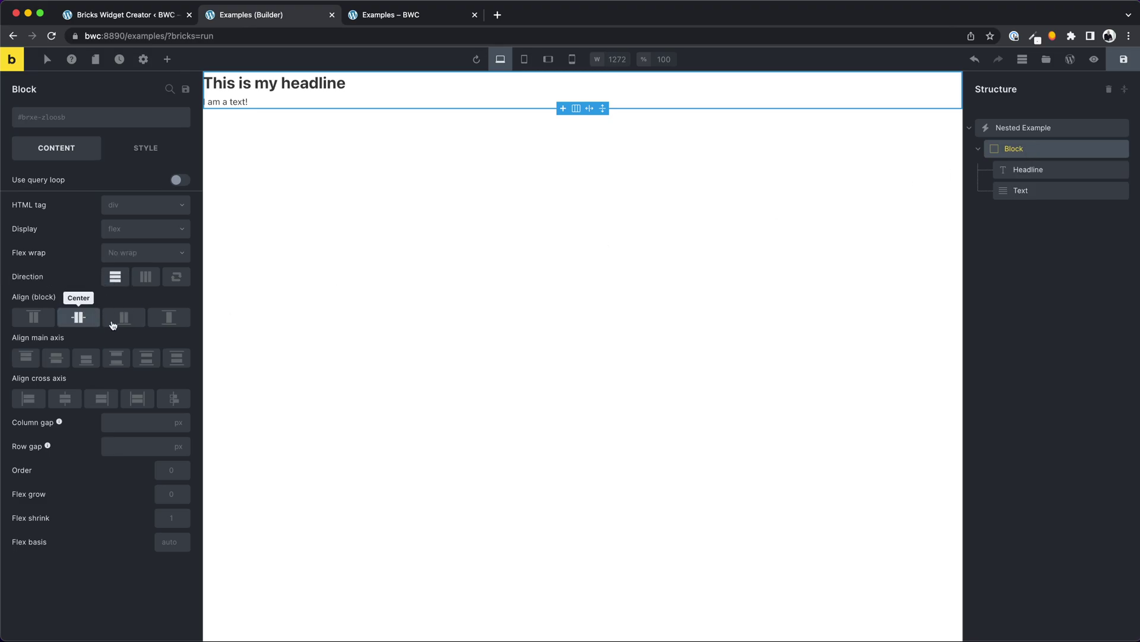
left_click(125, 14)
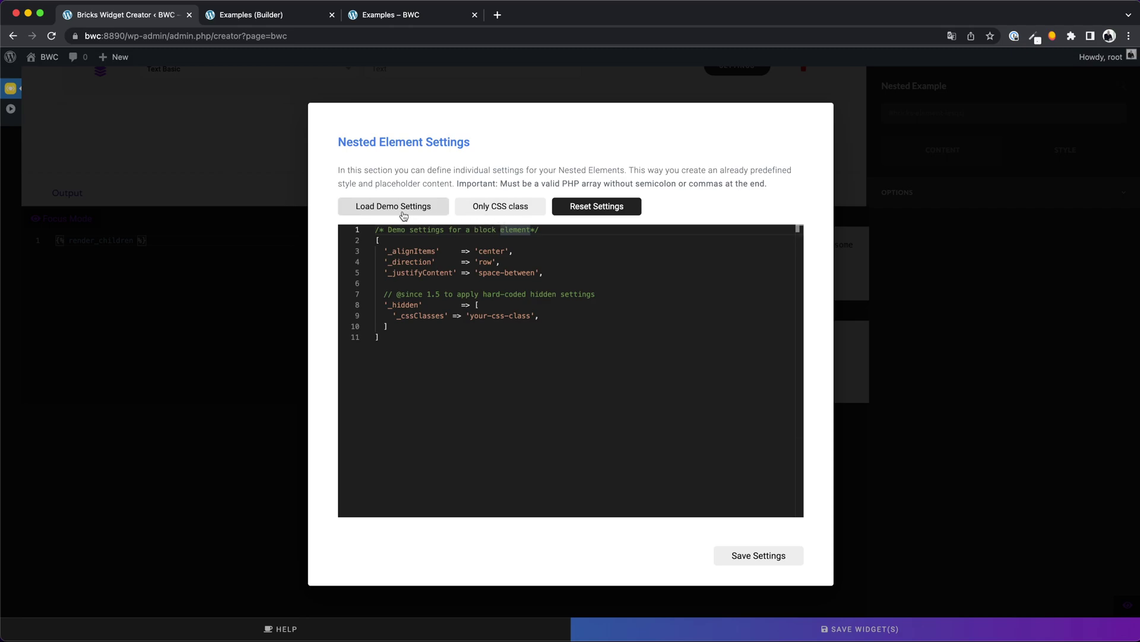
left_click(482, 211)
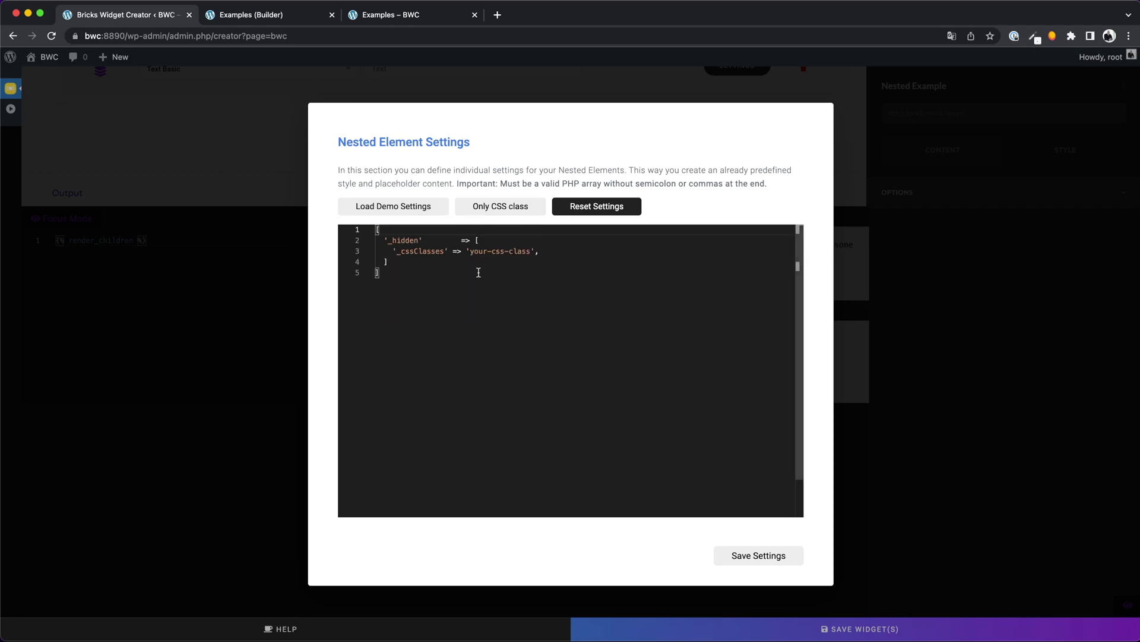
left_click_drag(470, 252, 528, 253)
left_click(520, 262)
left_click(597, 207)
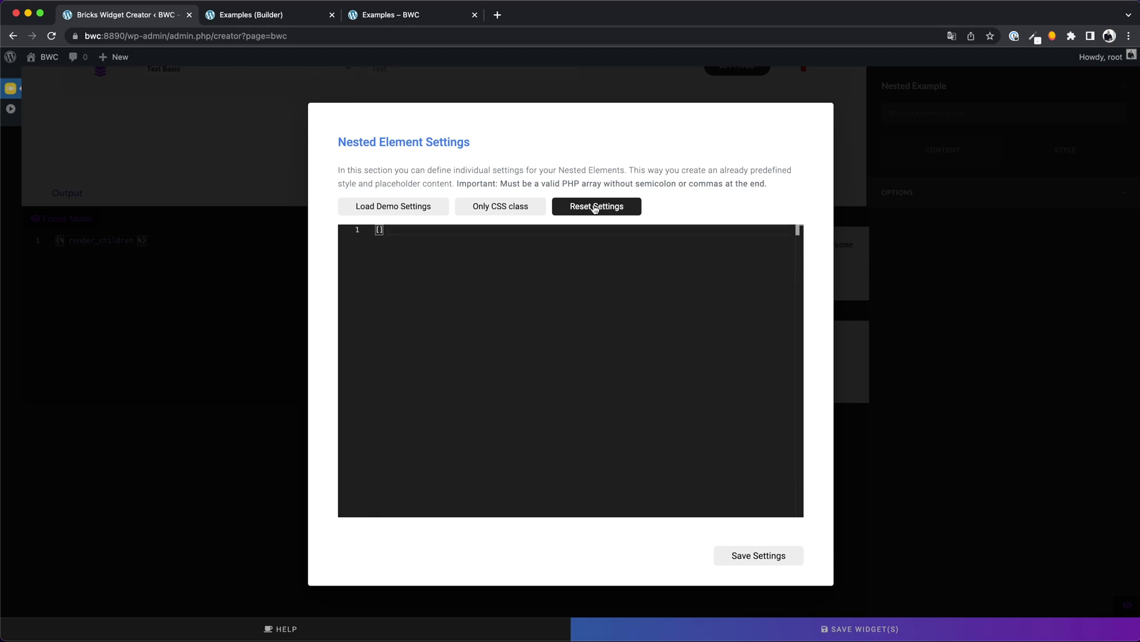
left_click(749, 551)
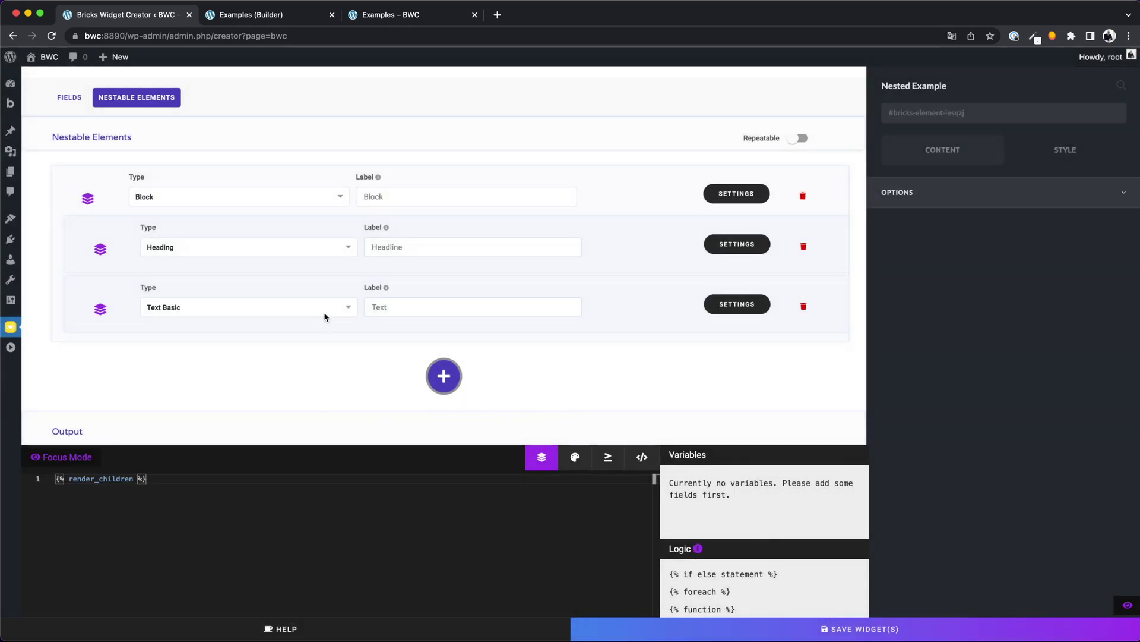
- Give the Heading default settings 'text' => 'Default Headline' and begin Text Basic's settings array
left_click(737, 244)
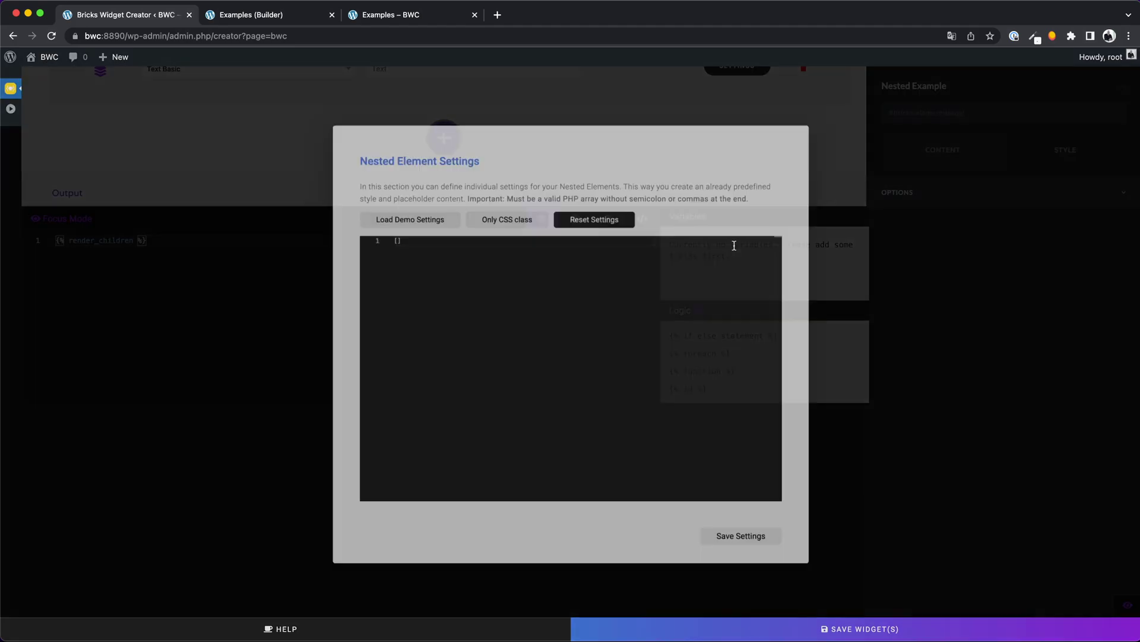
left_click(429, 207)
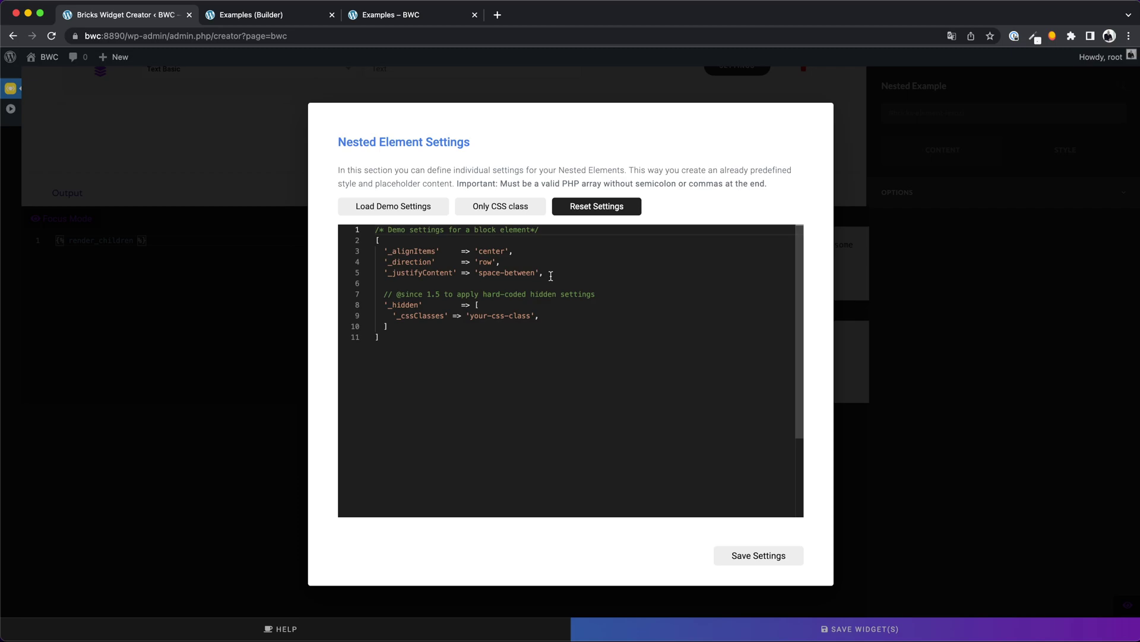
left_click_drag(551, 276, 383, 254)
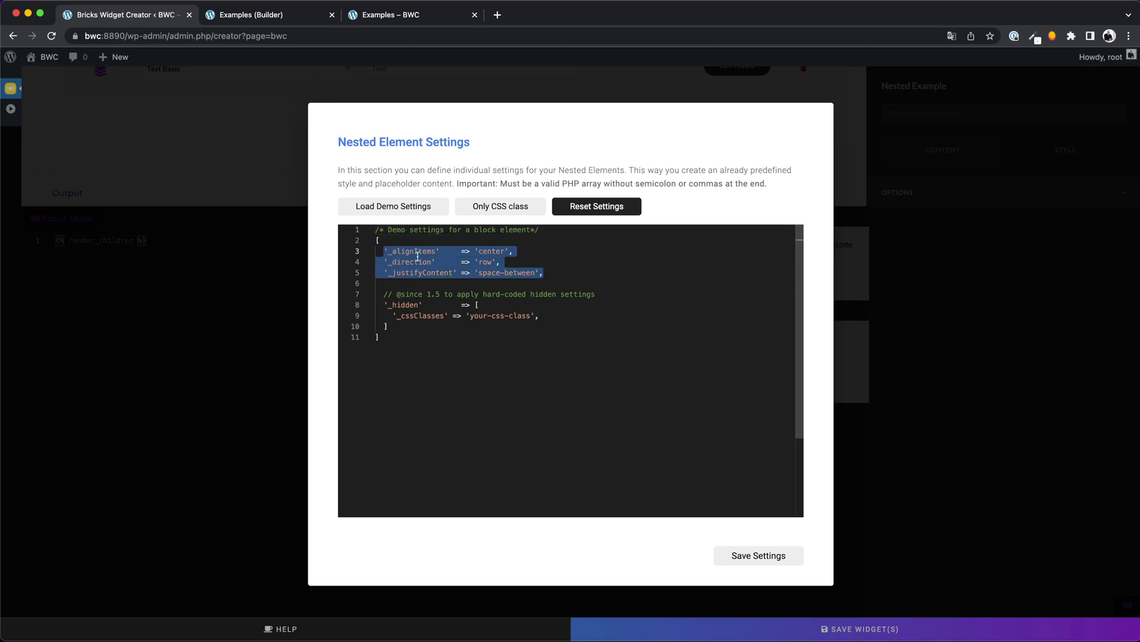
key("BackSpace")
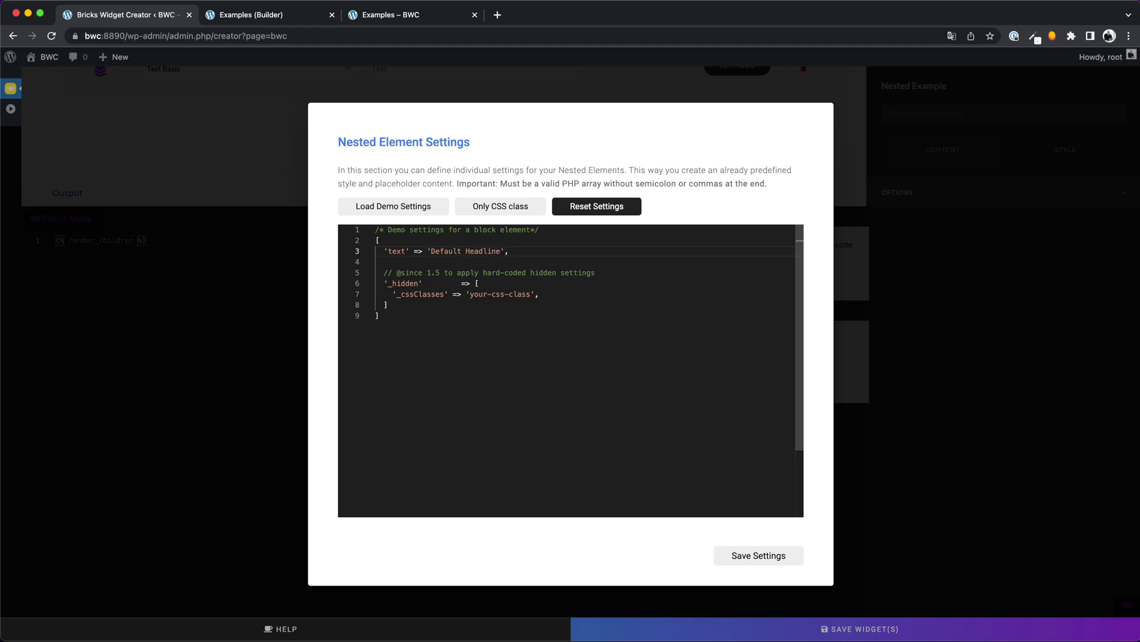
left_click(758, 555)
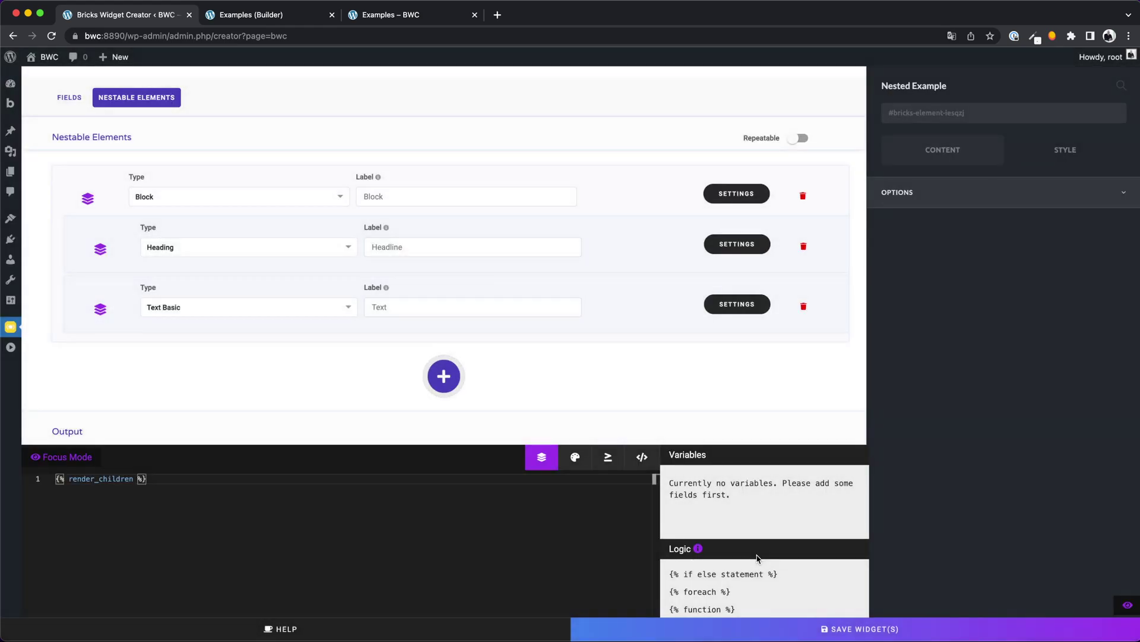
left_click(740, 305)
key("Return")
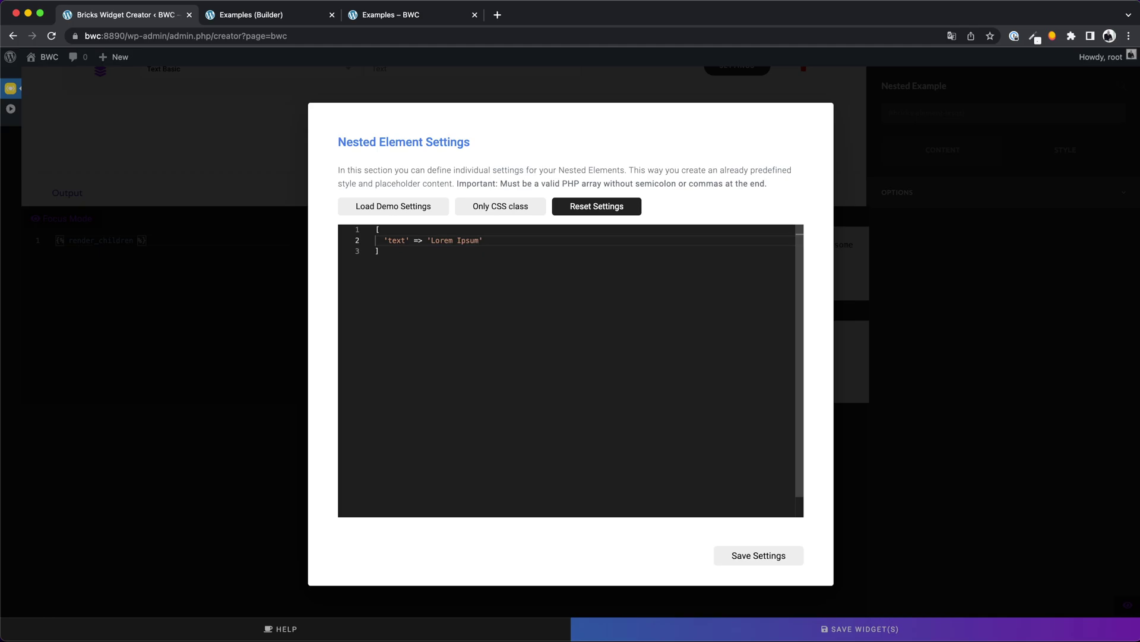
- Save the widget, then delete Nested Example from the page and re-add it
left_click(771, 556)
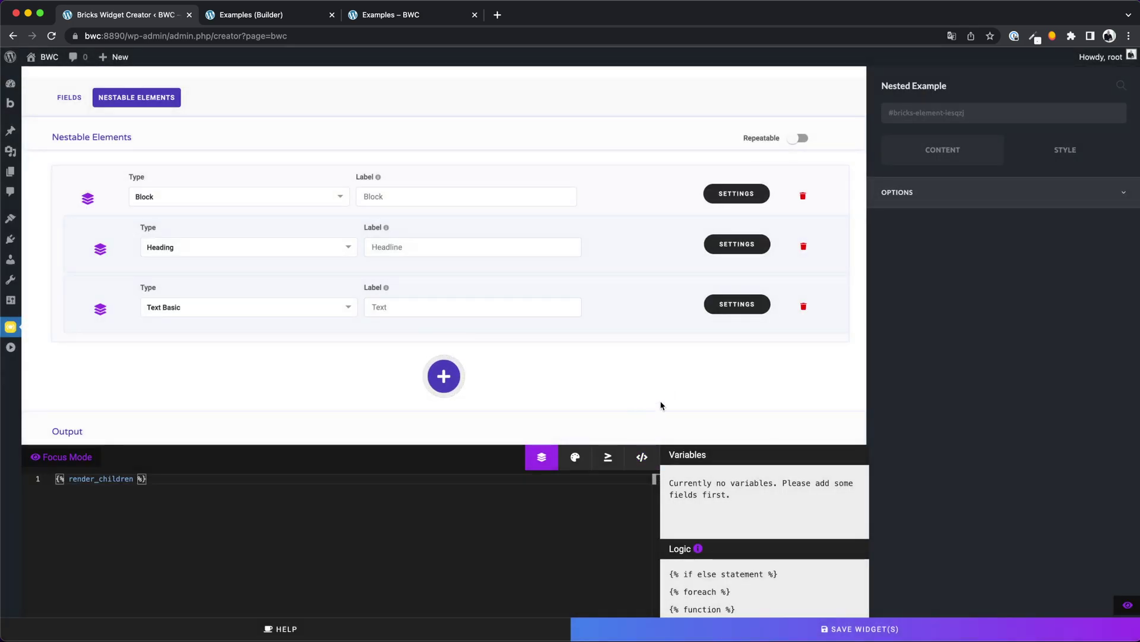
left_click(858, 628)
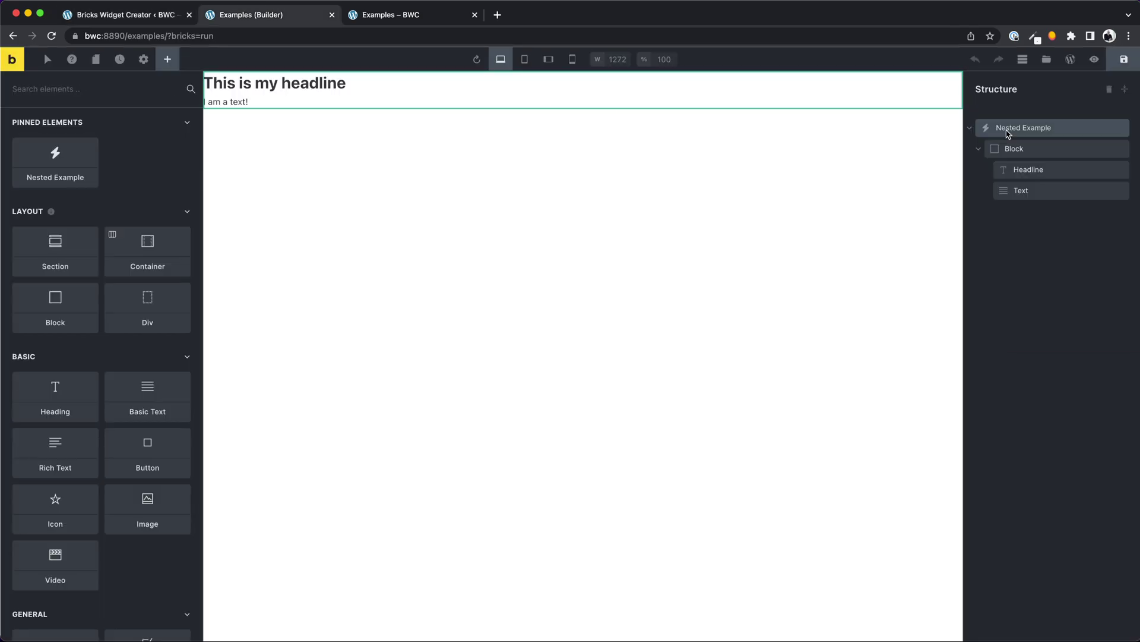
right_click(1008, 133)
left_click(1010, 204)
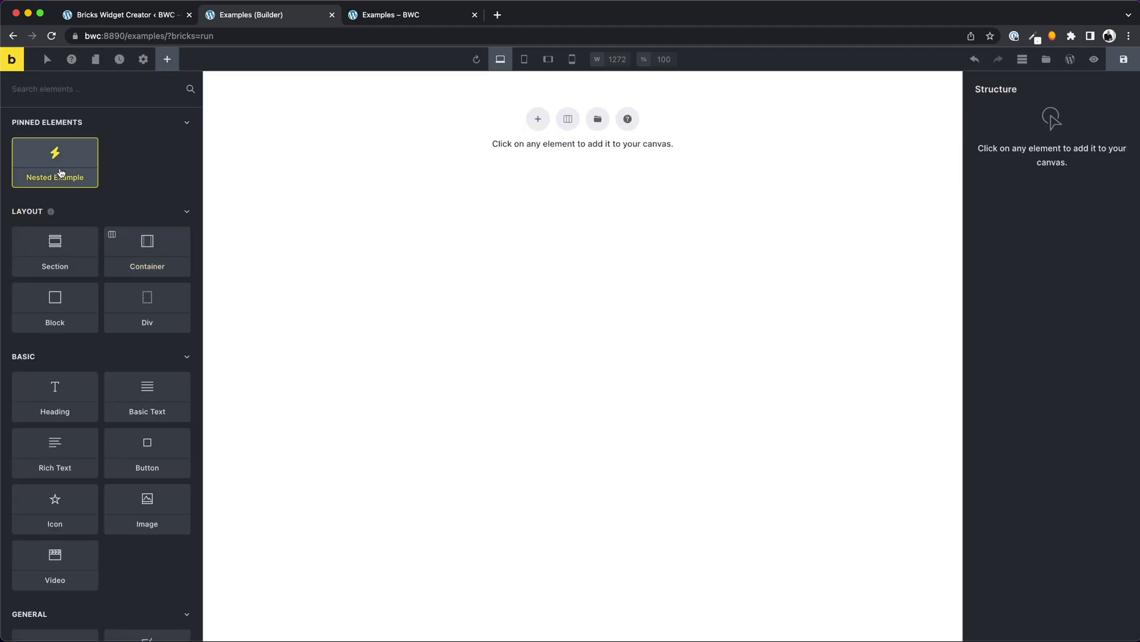
left_click(60, 173)
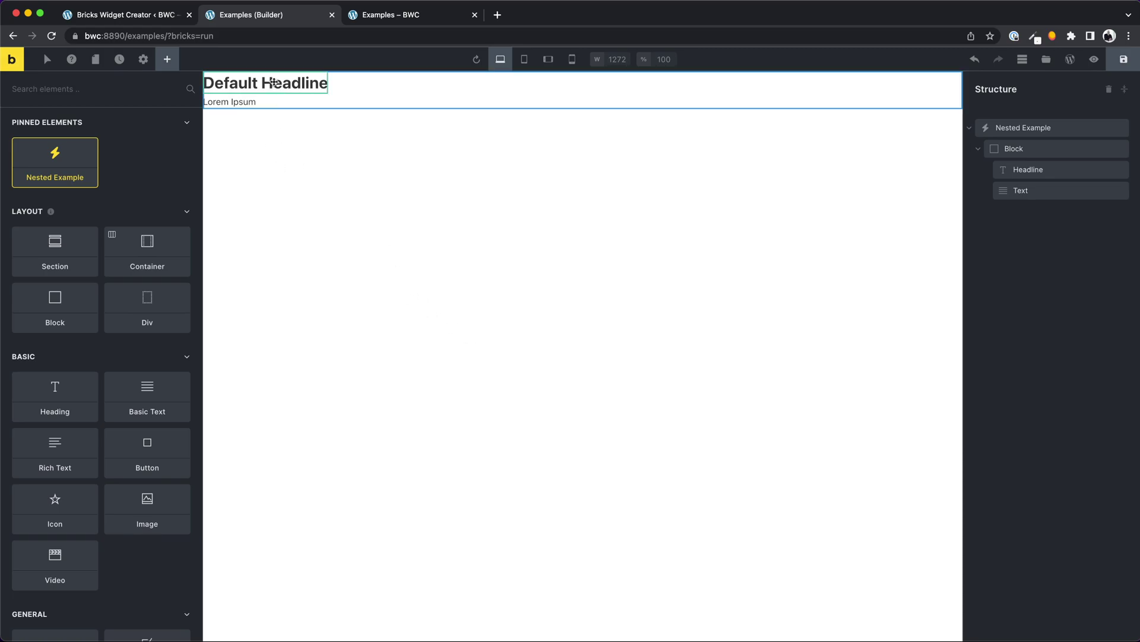
- Check the new copy's Default Headline and Lorem Ipsum elements, leaving the Headline Tag at h3
left_click(271, 82)
triple_click(76, 183)
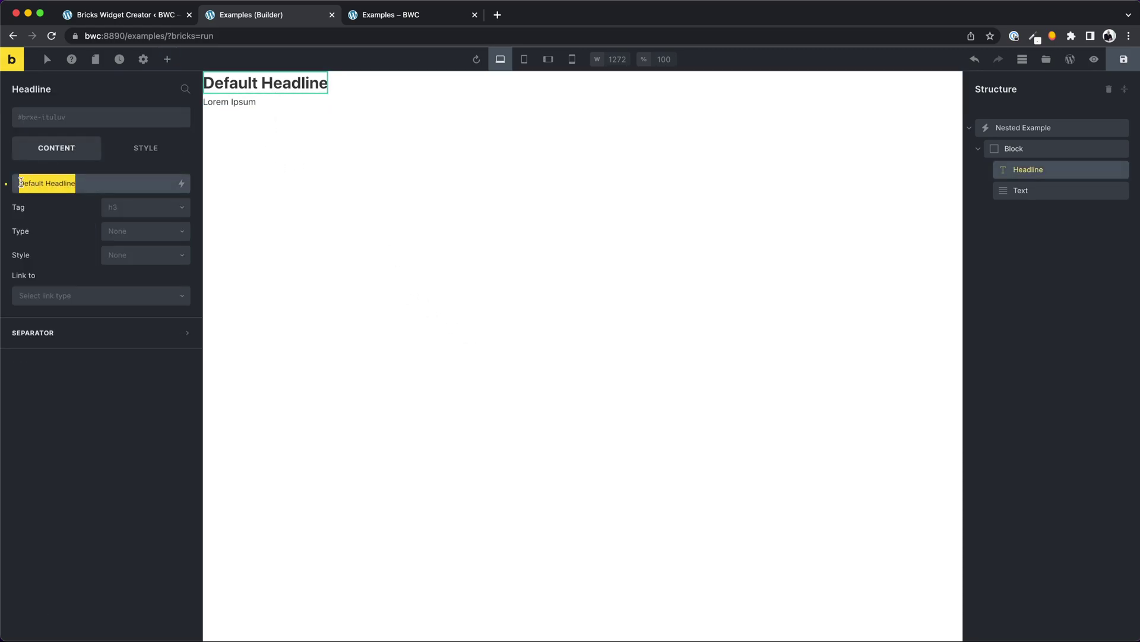
left_click(76, 183)
left_click(1032, 191)
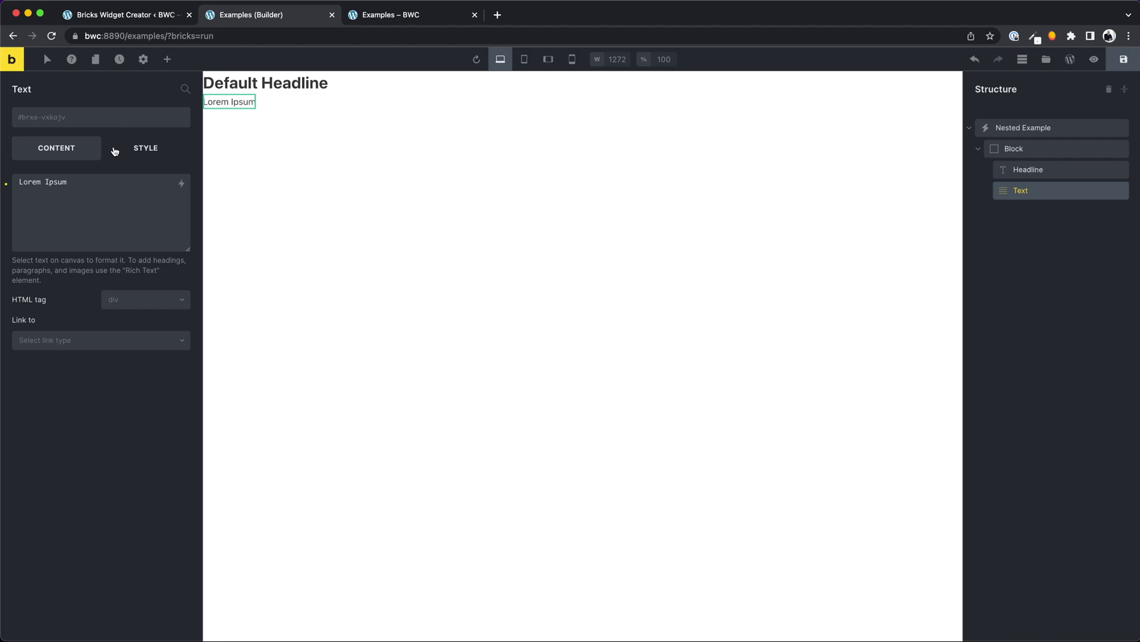
left_click(230, 85)
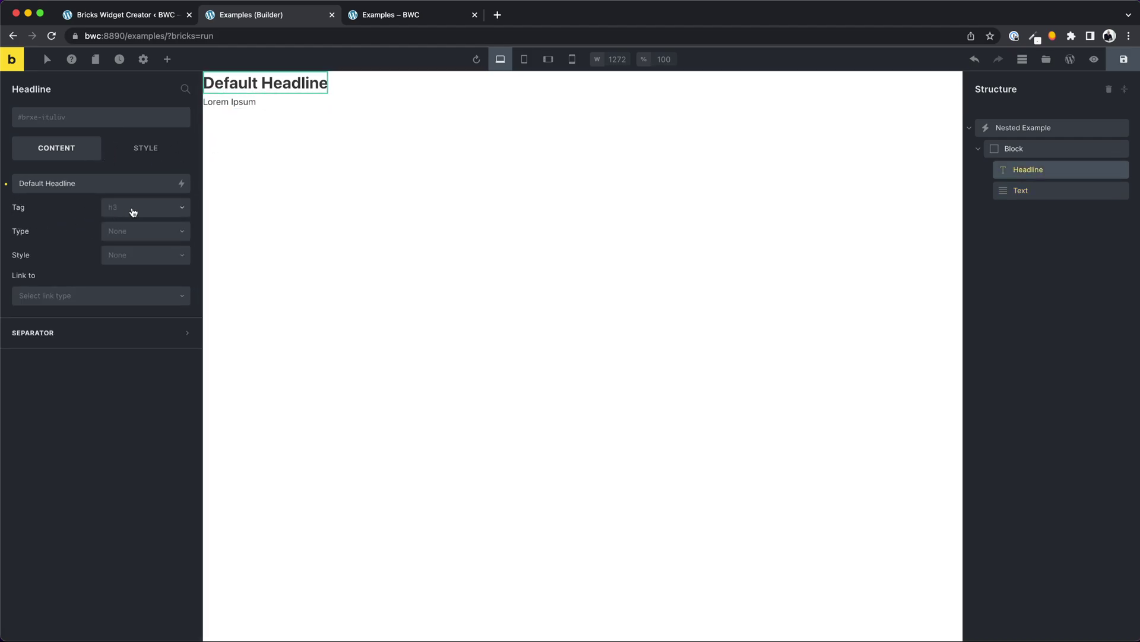
left_click(126, 208)
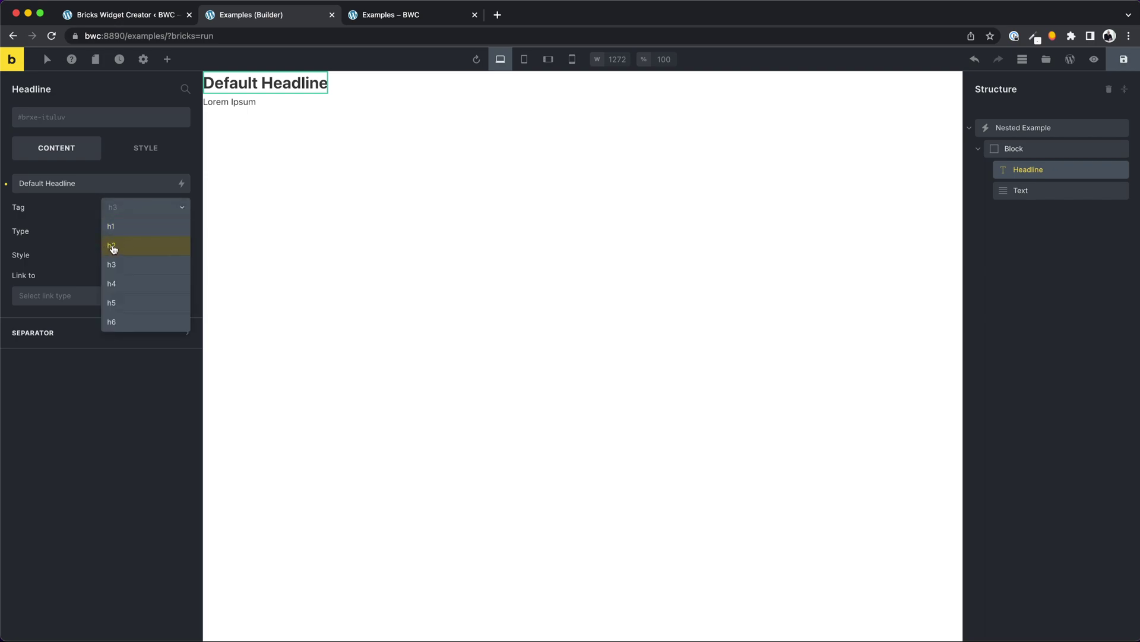
left_click(123, 207)
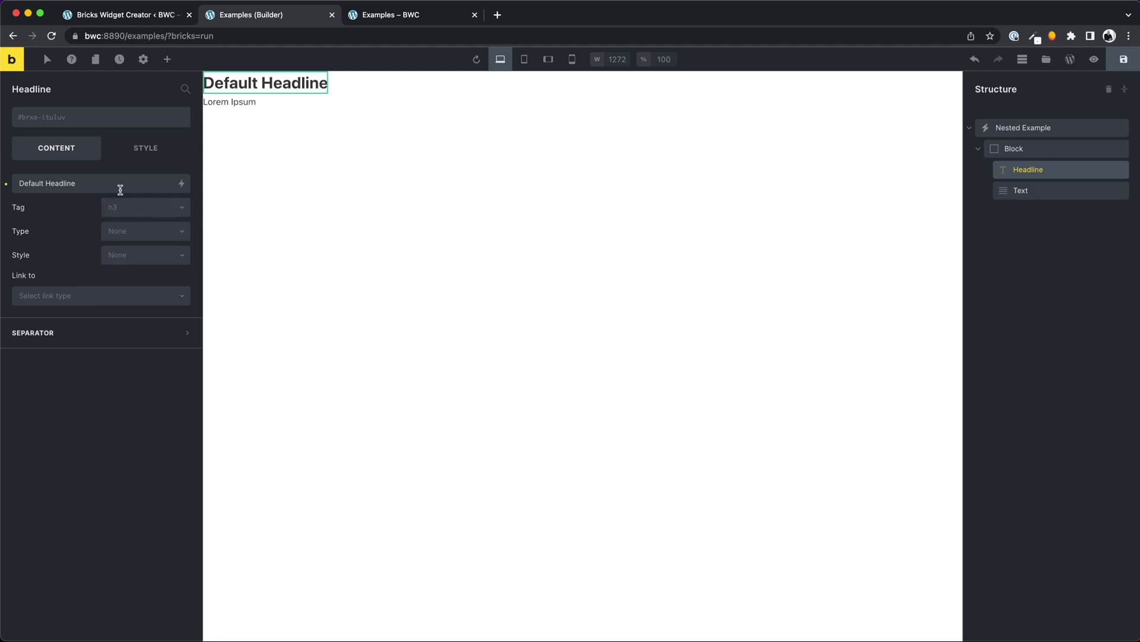
- Add 'tag' => 'h2' to the Heading element's settings and save the widget
left_click(125, 18)
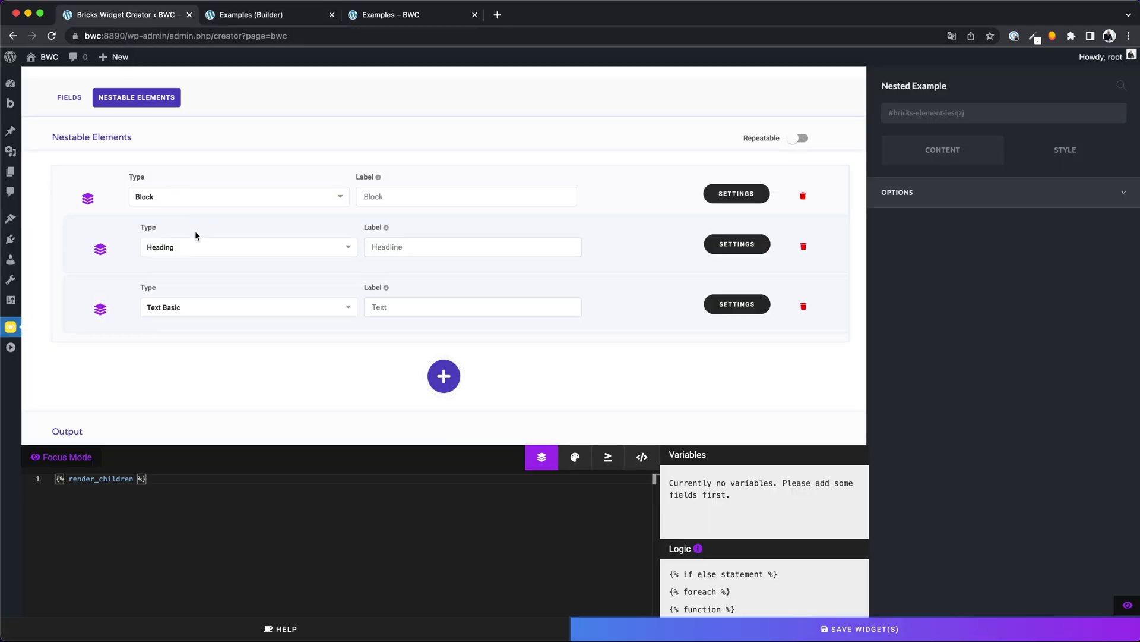
left_click(737, 244)
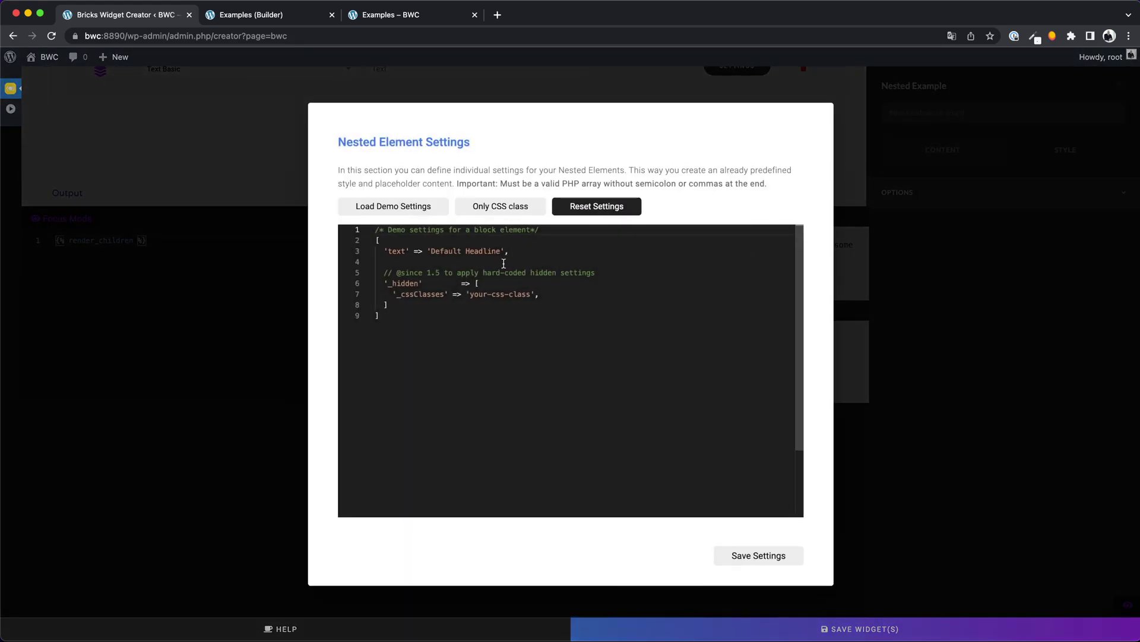
left_click(531, 251)
key("Return")
type("'tag'  => 'h2',")
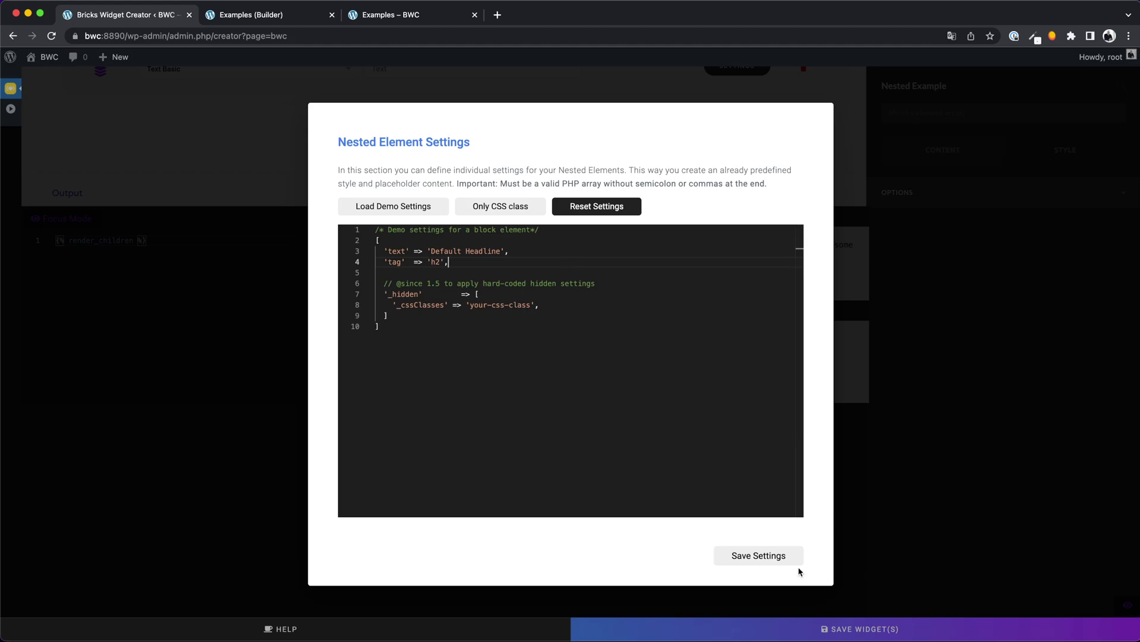
left_click(766, 559)
left_click(880, 634)
- Reload the builder, replace the Nested Example with a fresh copy, and confirm its headline tag is h2
left_click(255, 15)
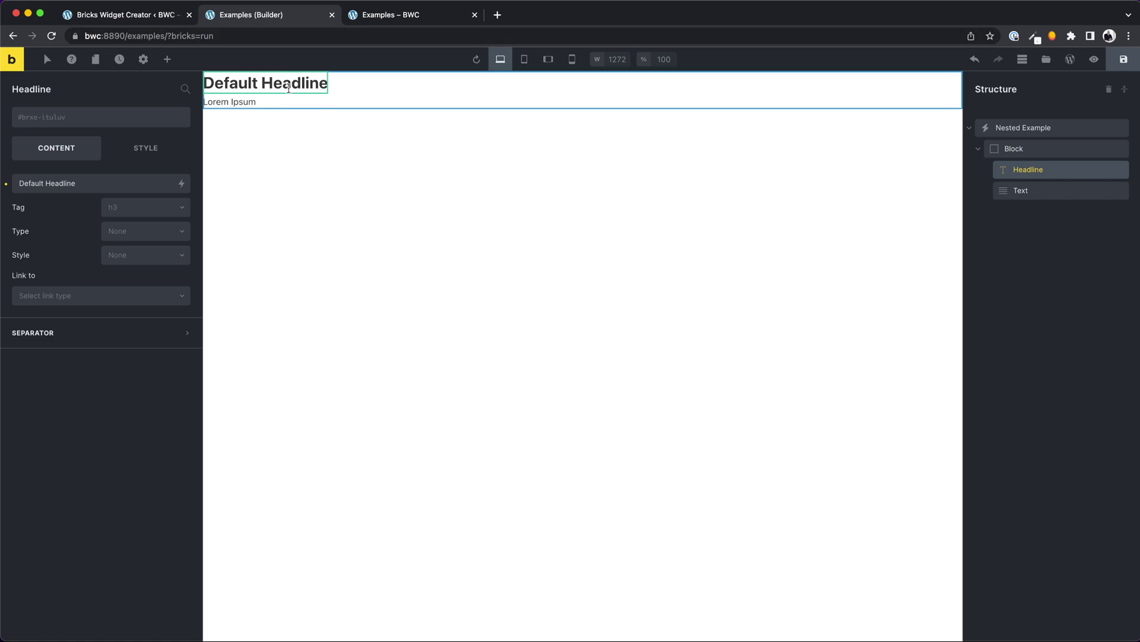
key("super+r")
key("Return")
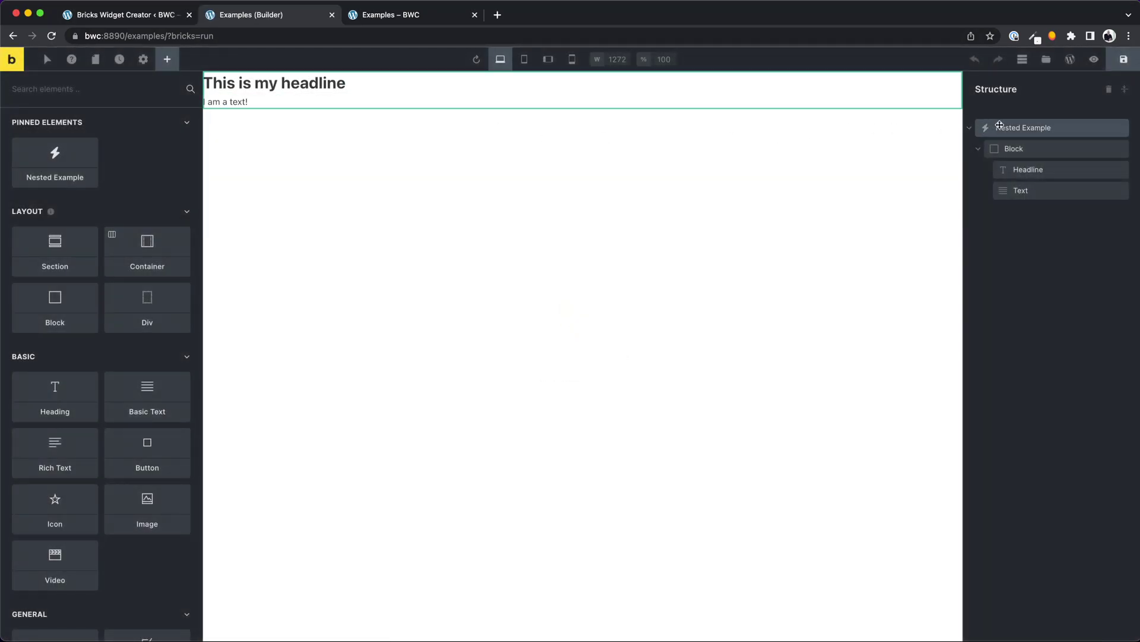
right_click(1010, 128)
left_click(1036, 202)
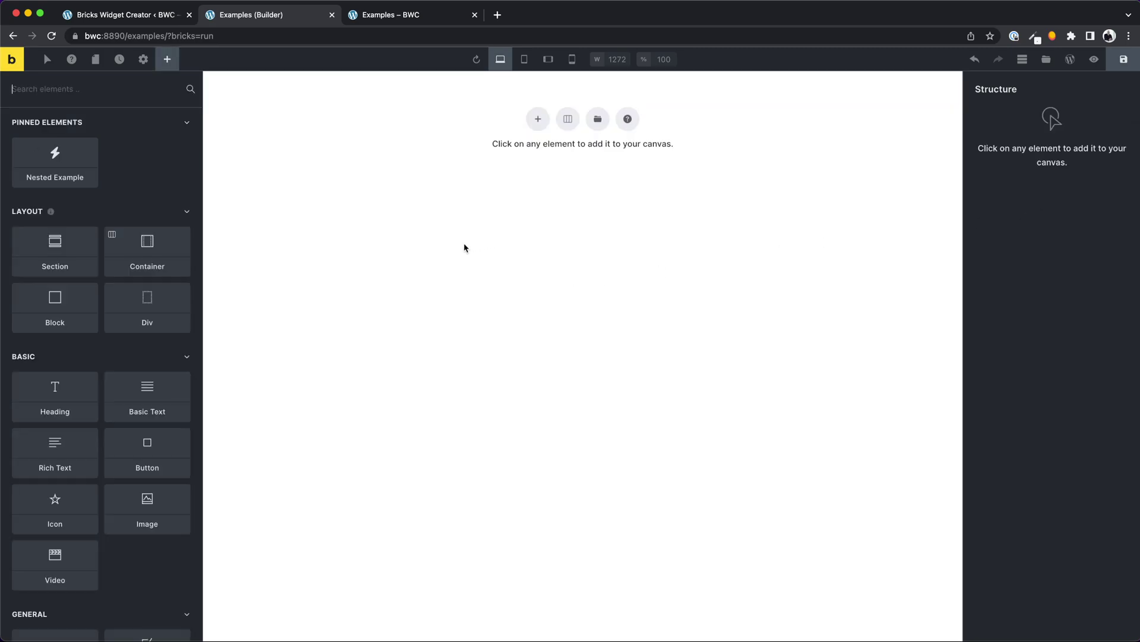
left_click(55, 169)
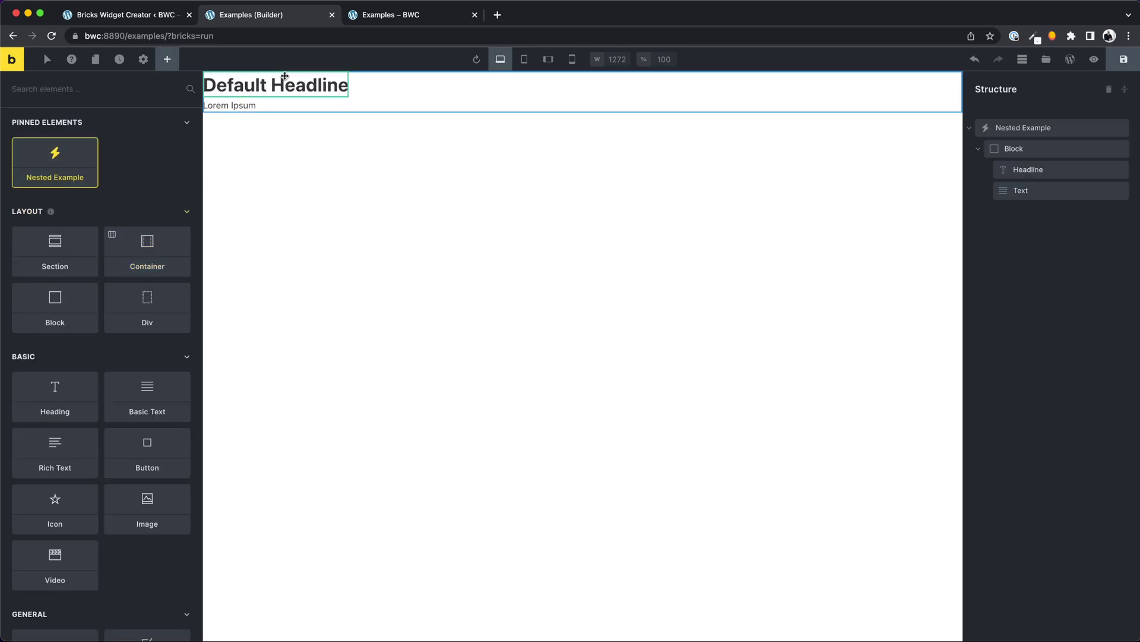
left_click(271, 82)
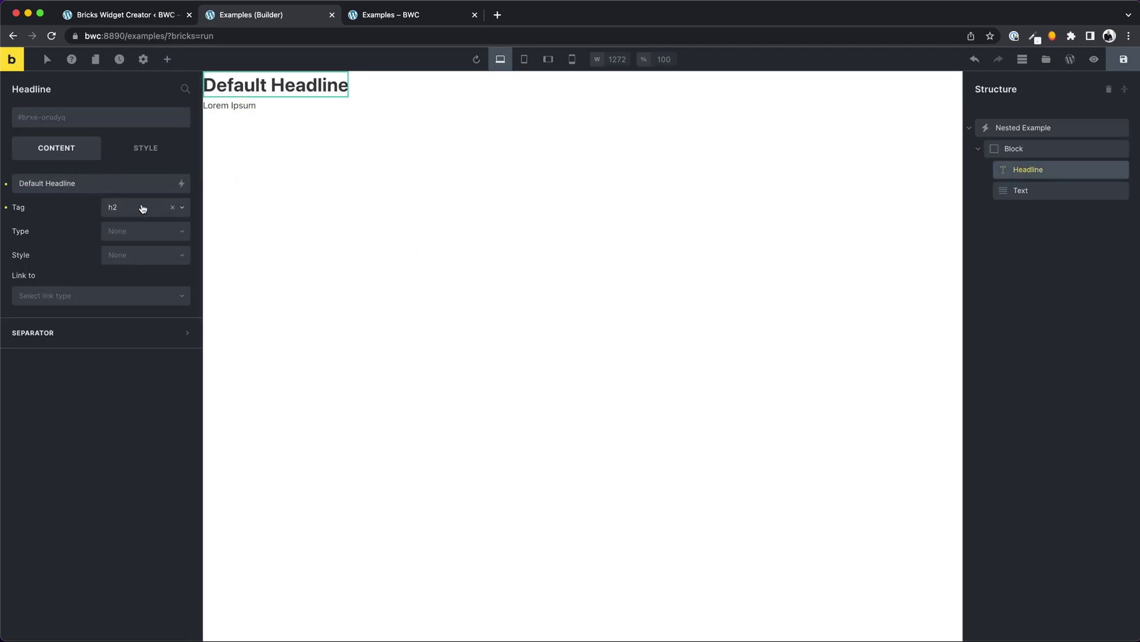
- Set the Heading's CSS class to my-headline and save its settings
key("ctrl+shift+Tab")
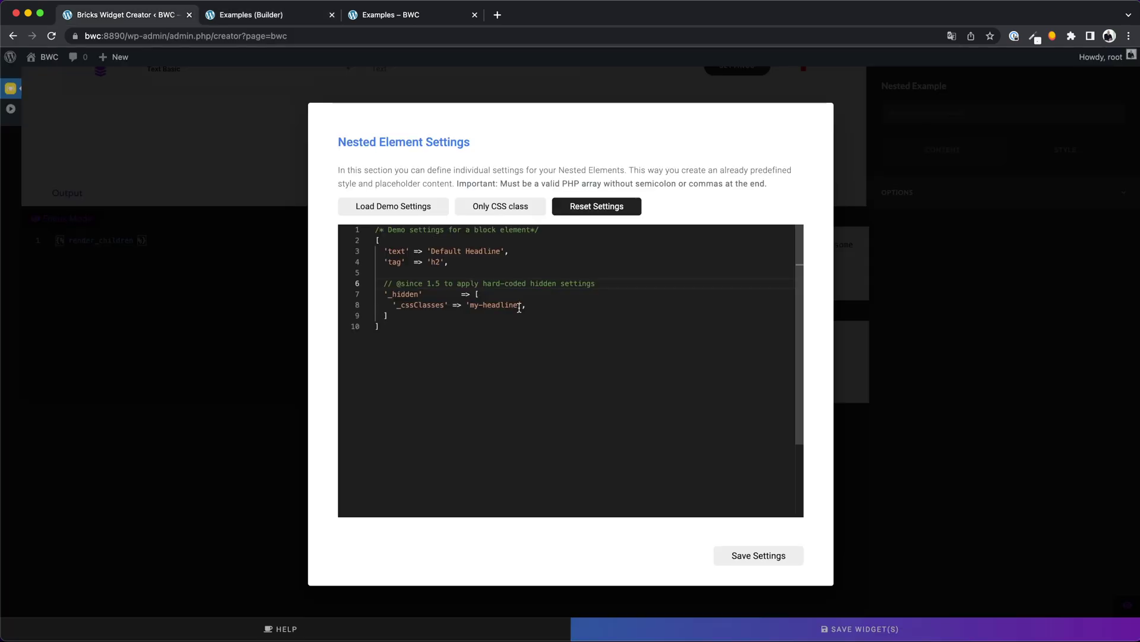
key("shift+Left")
key("shift+Left")
key("shift+Left")
key("shift+Left")
key("shift+Left")
key("shift+Left")
key("shift+Left")
key("shift+Left")
key("shift+Left")
key("shift+Left")
key("shift+Left")
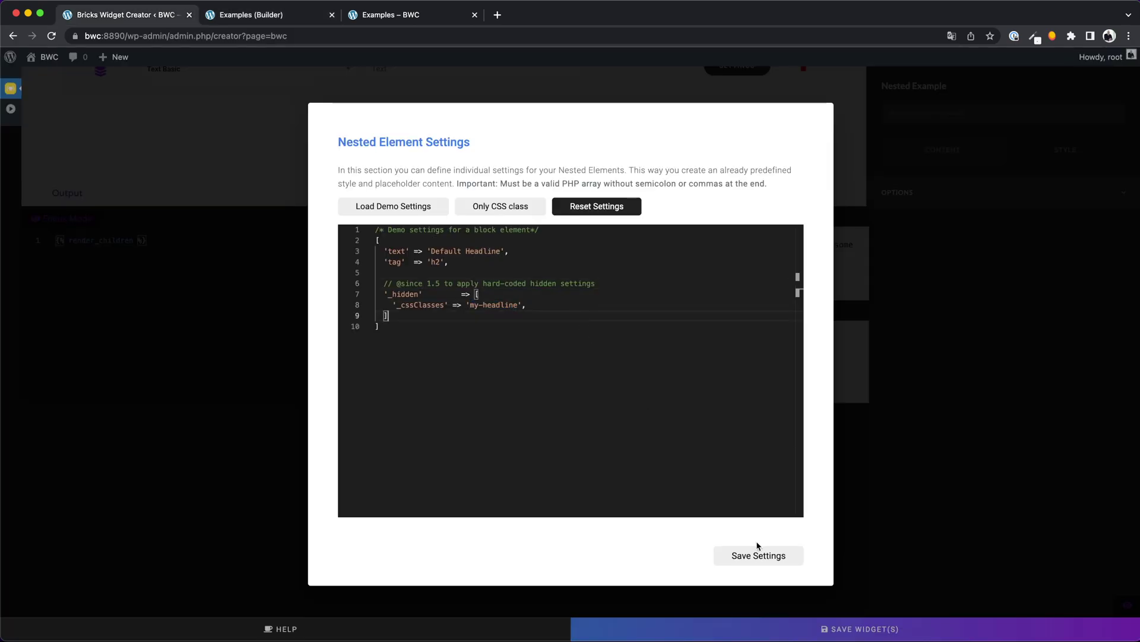
left_click(758, 554)
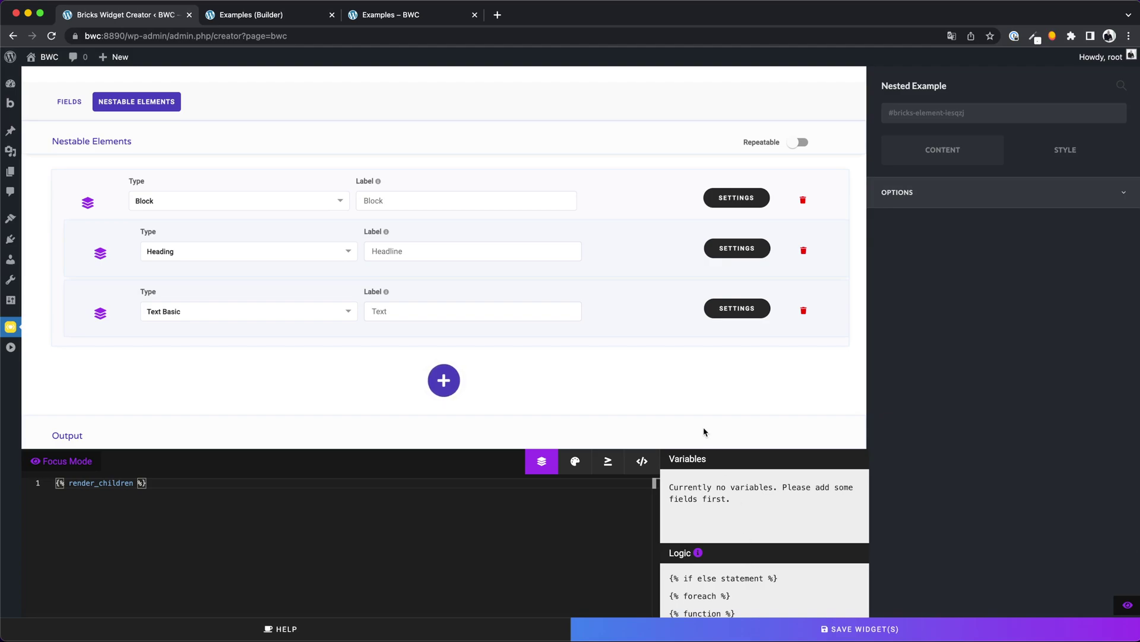
- Write .my-headline { color: blue; } in the widget's CSS and save the widget
scroll(705, 431, "down", 3)
left_click(575, 379)
scroll(674, 365, "down", 2)
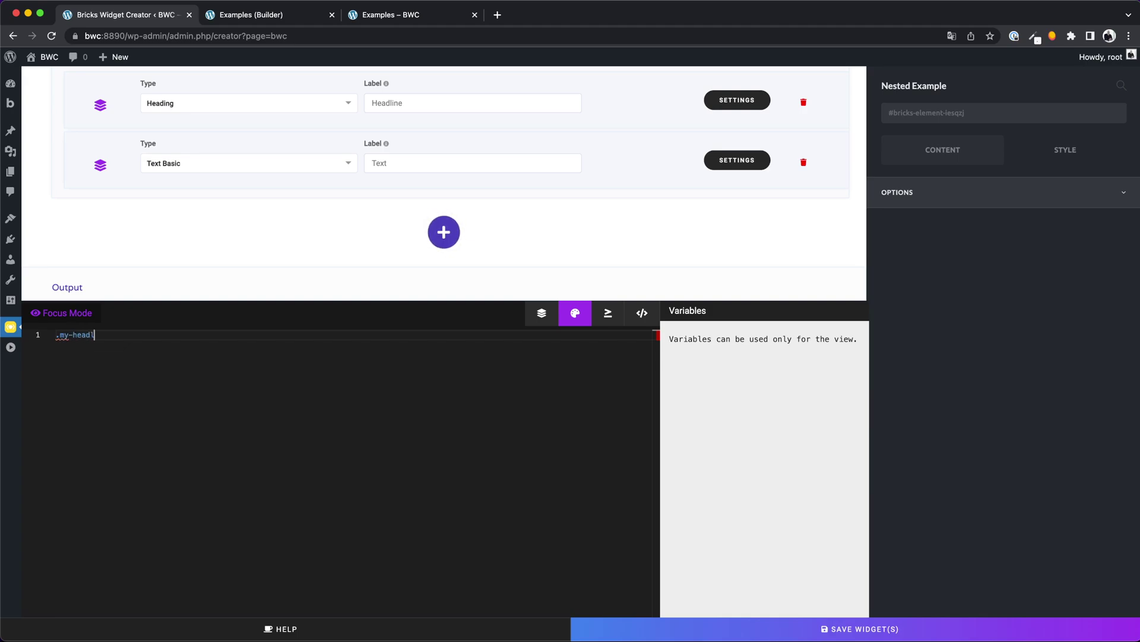
type("ine {")
key("Return")
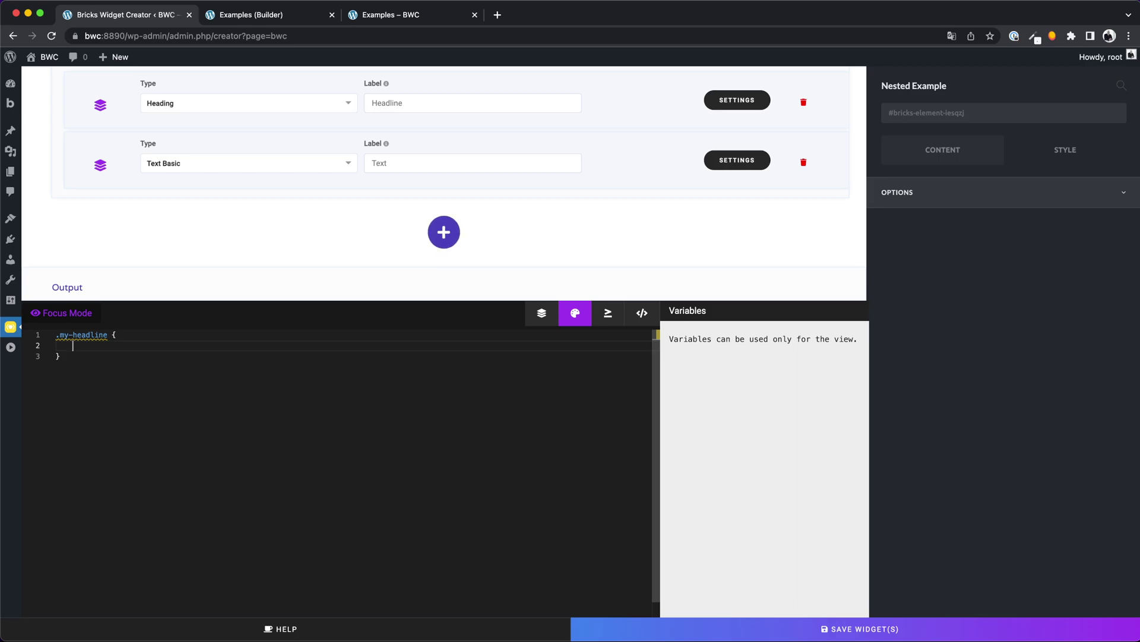
type("color: ")
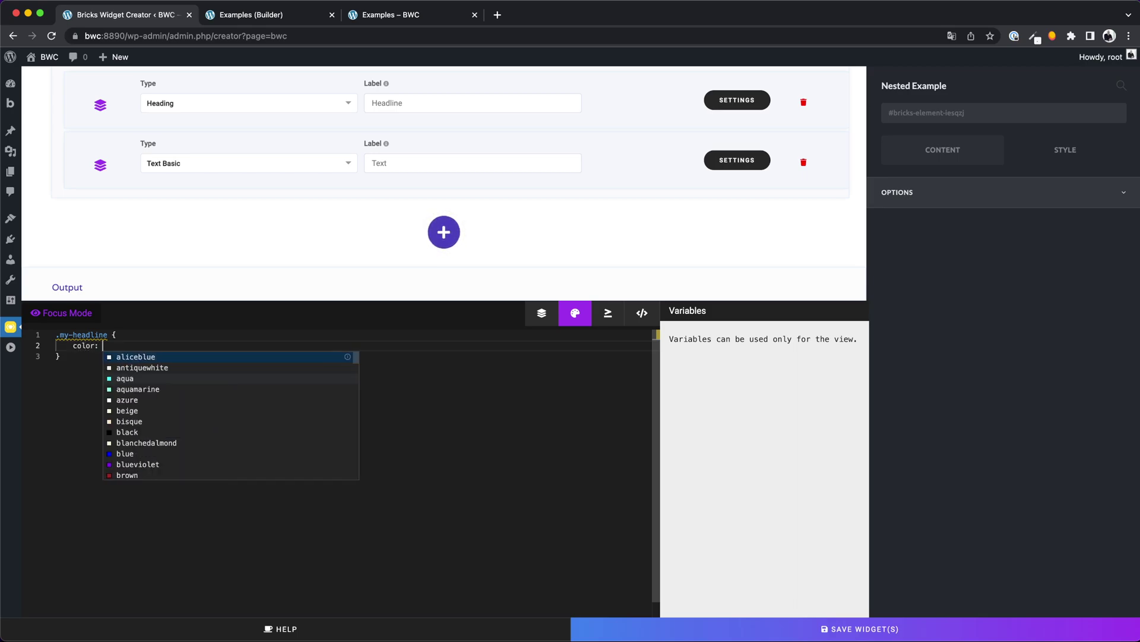
type("blue;")
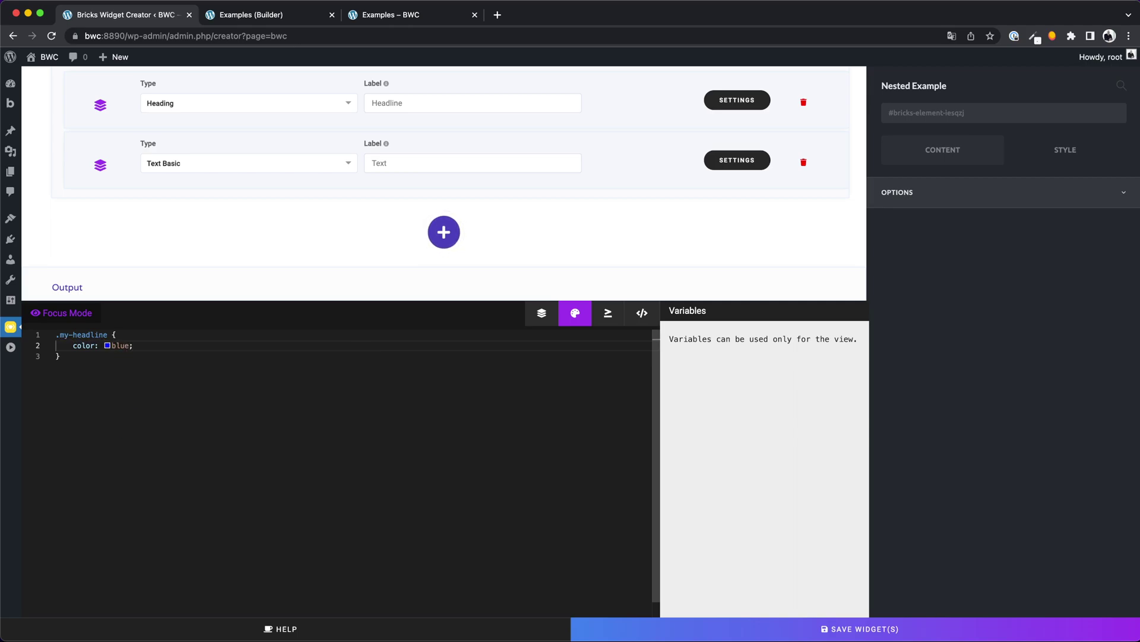
left_click(864, 634)
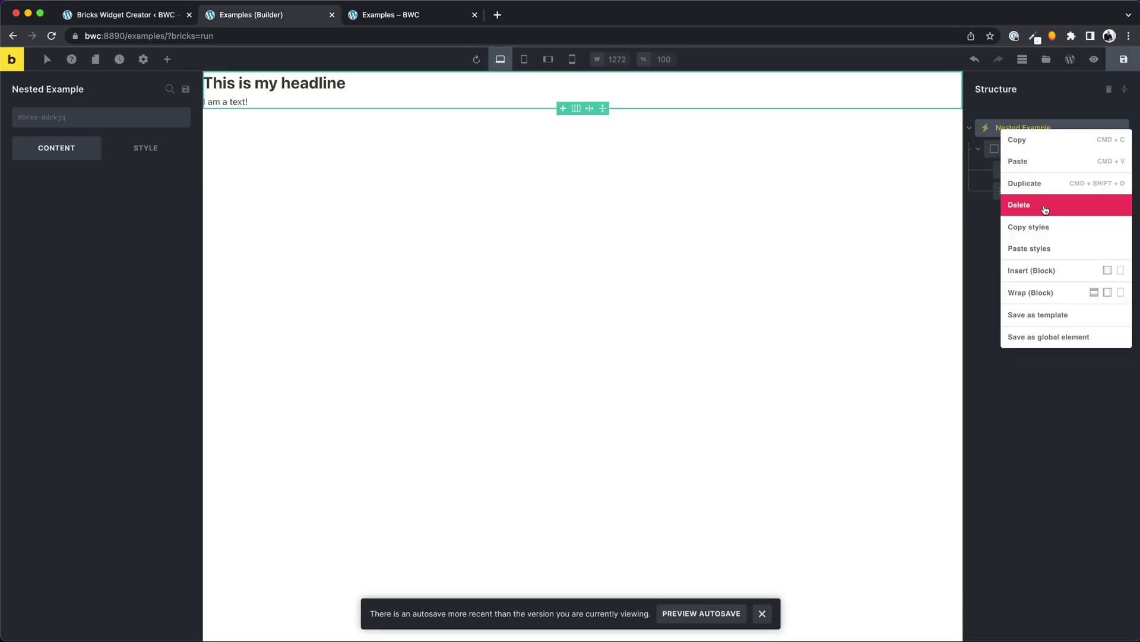
- Replace the Nested Example with the updated version, save the page, and go to the live page
left_click(1041, 205)
left_click(62, 170)
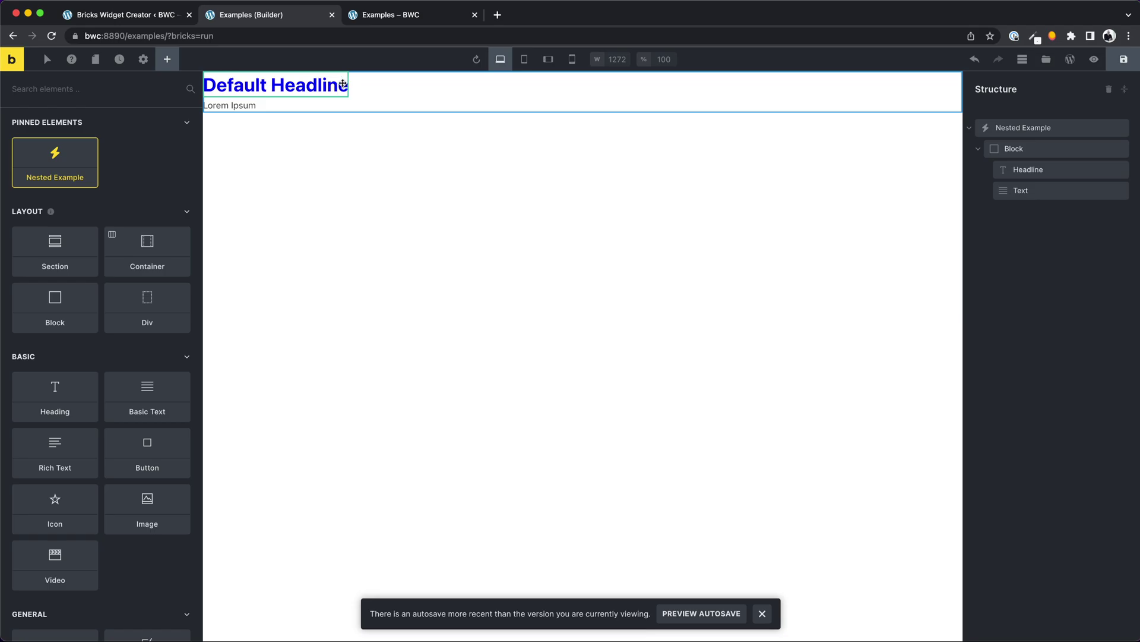
key("super+s")
left_click(389, 15)
- Inspect the reloaded live headline to verify it is an h2 with blue class my-headline
key("super+r")
right_click(120, 66)
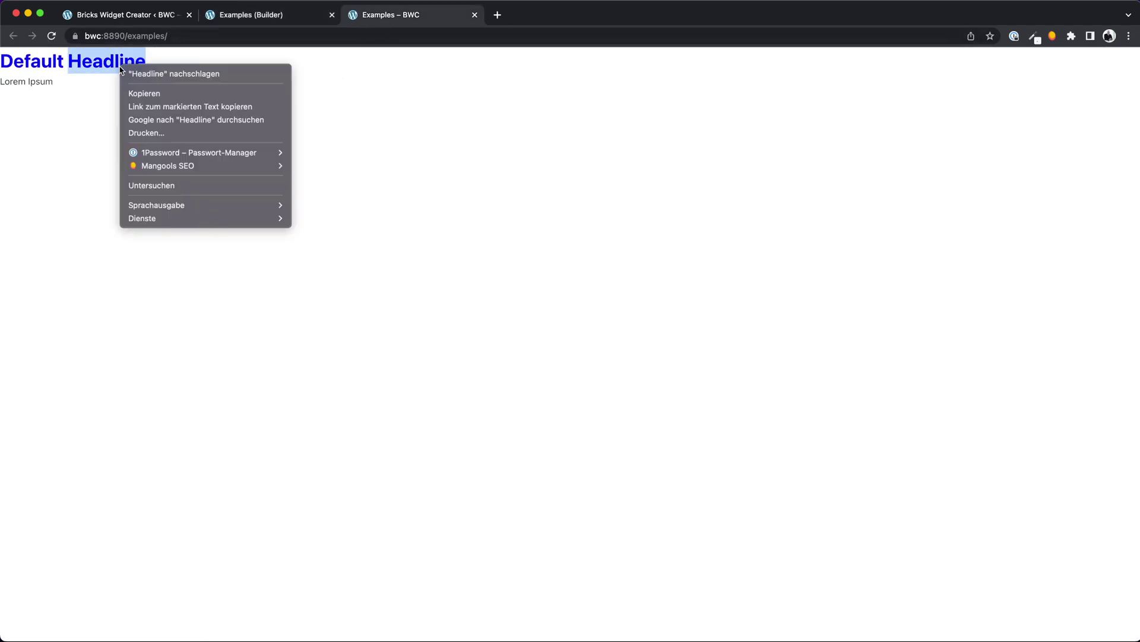
left_click(171, 186)
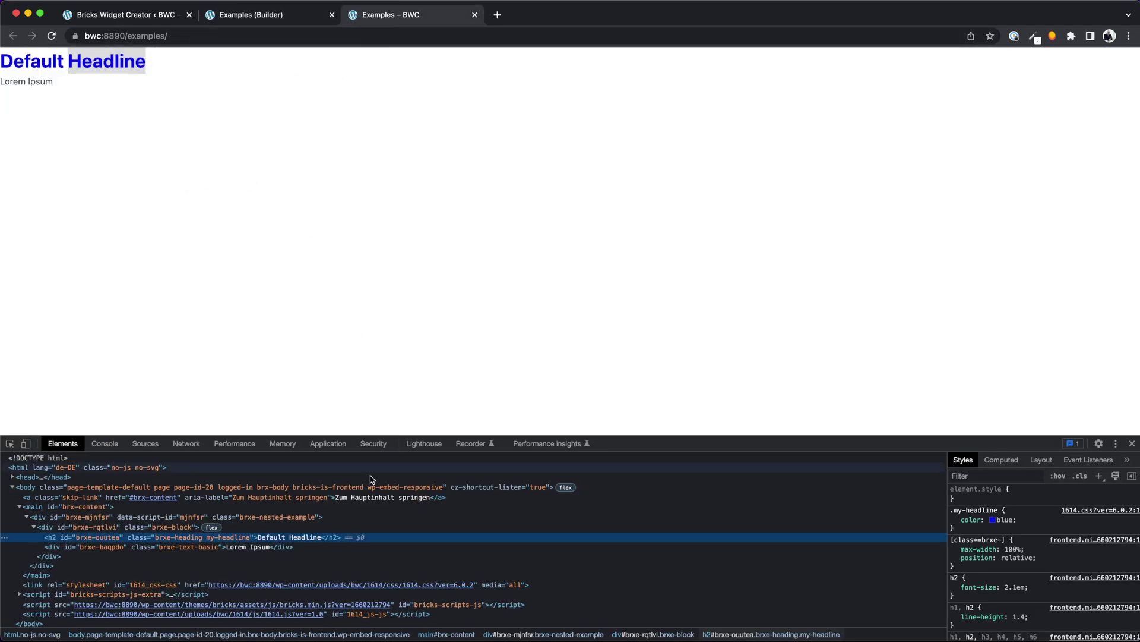
double_click(212, 537)
left_click(274, 538)
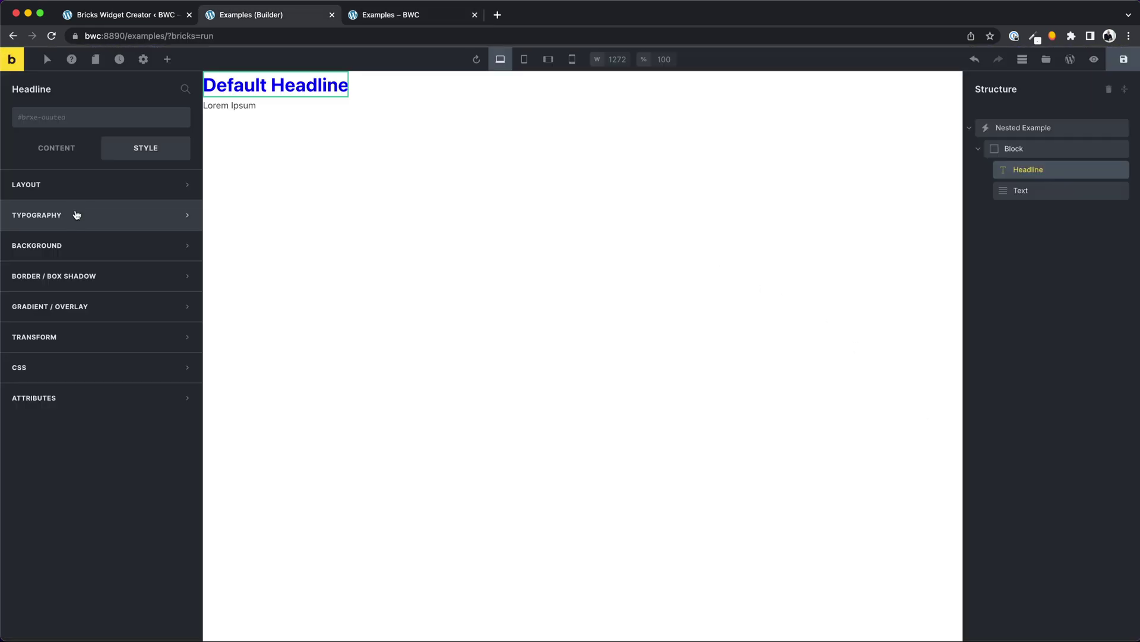
left_click(77, 215)
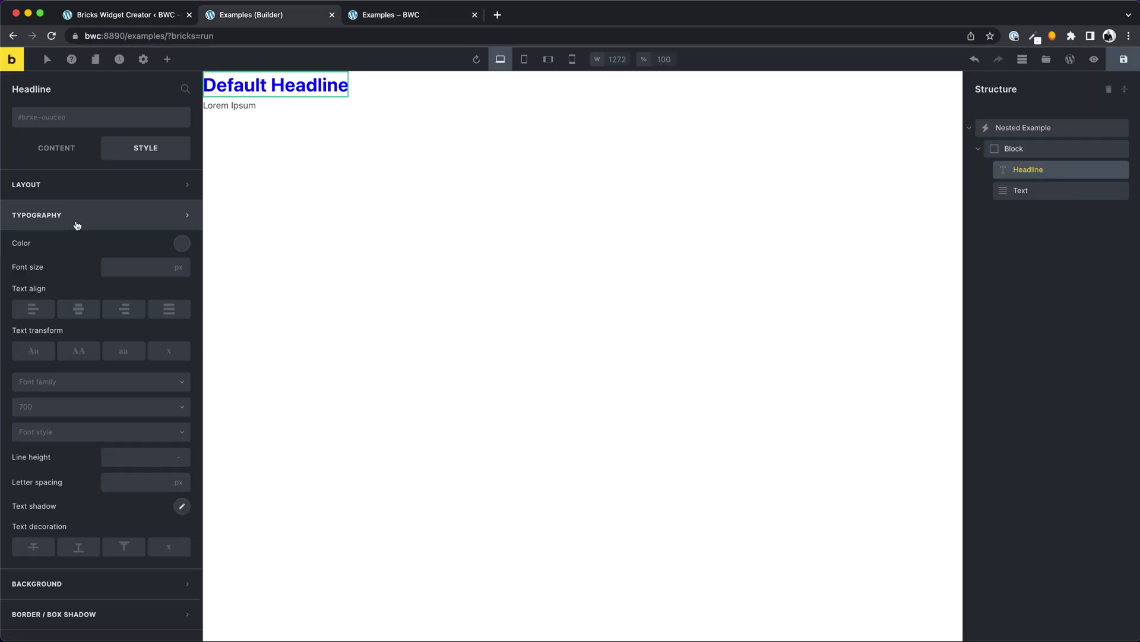
- Change the headline's typography colour to orange-red
left_click(179, 246)
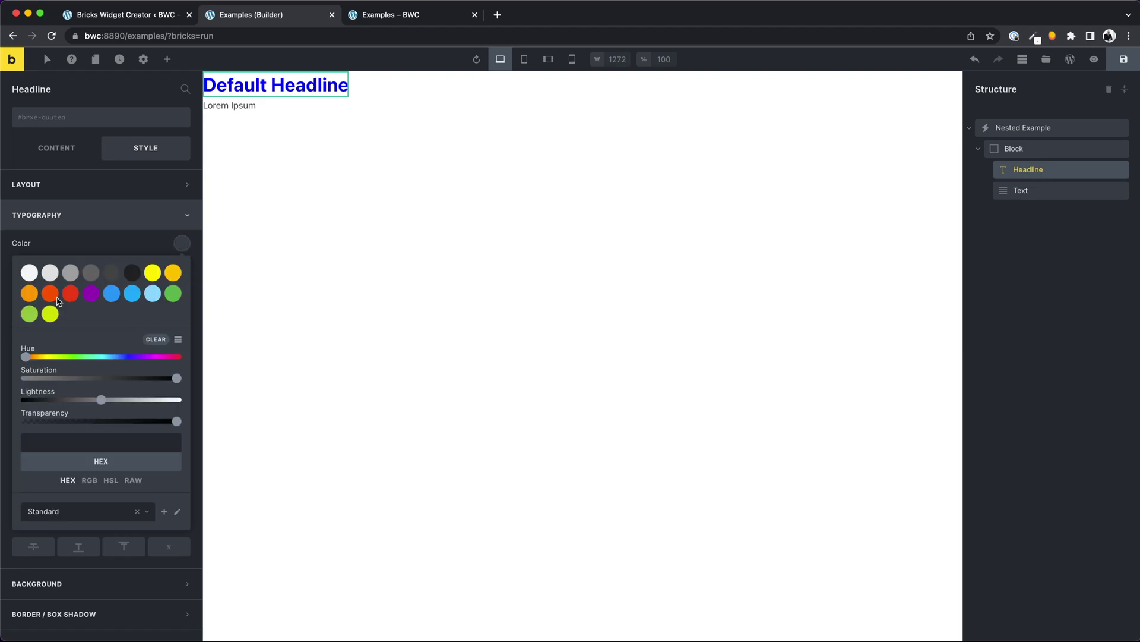
left_click(50, 297)
left_click(252, 254)
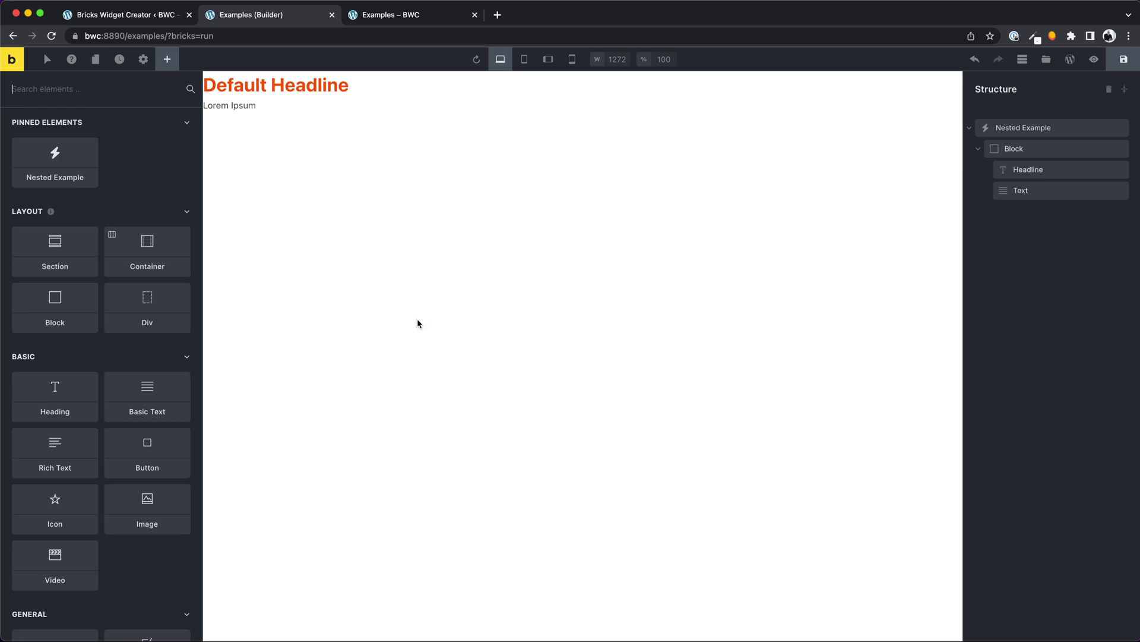
- Set the Block element's CSS class to my-block using the CSS-class-only template
key("super+1")
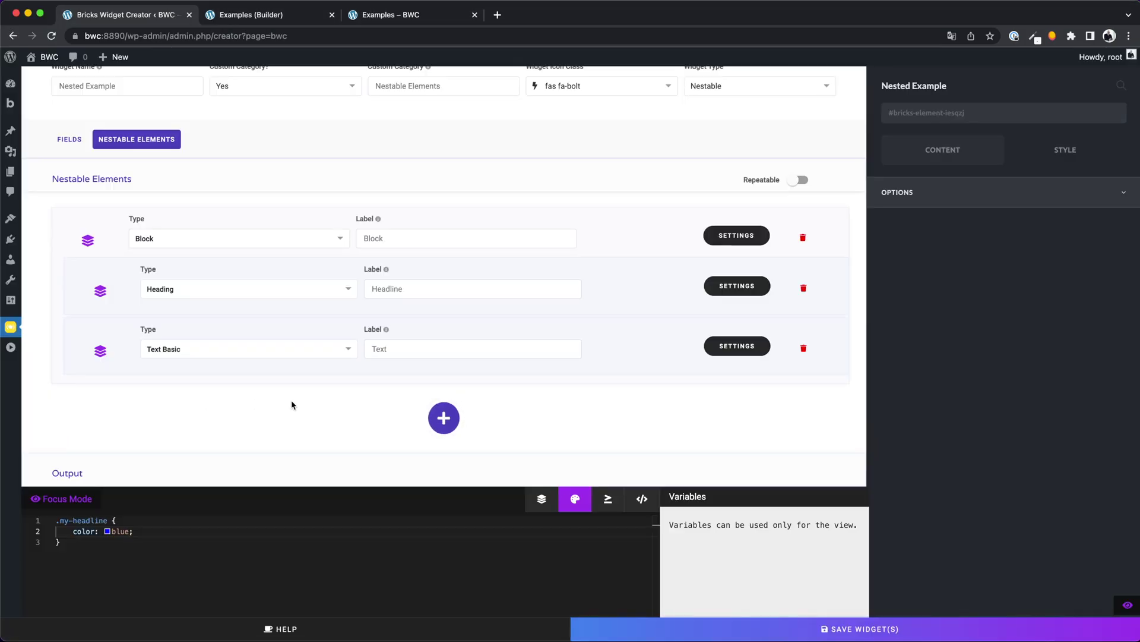
left_click(735, 234)
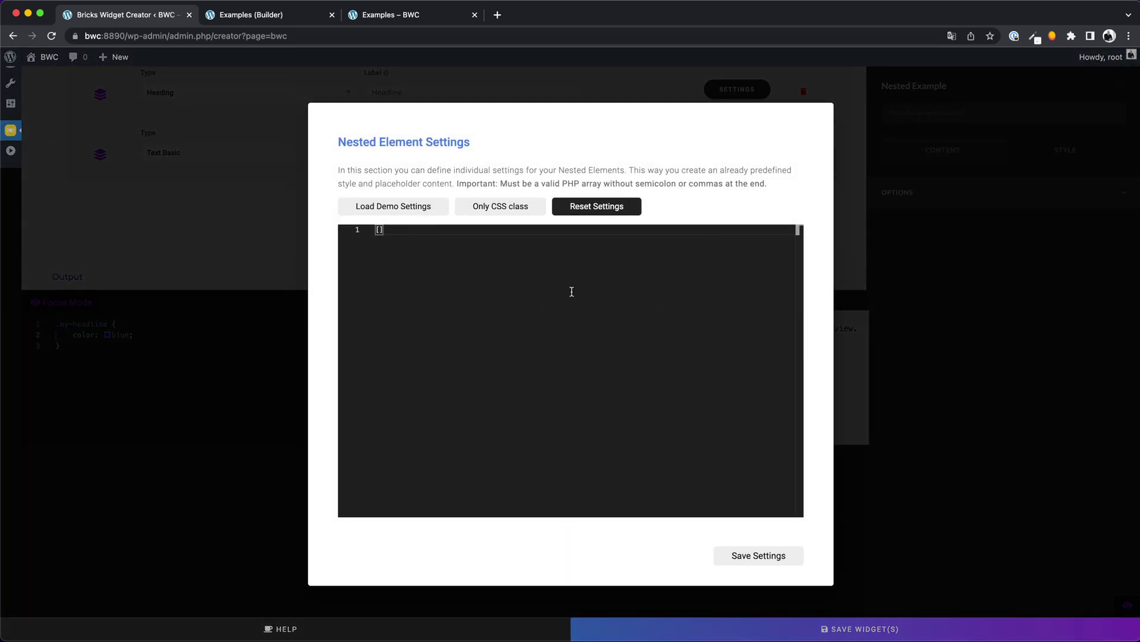
left_click(486, 208)
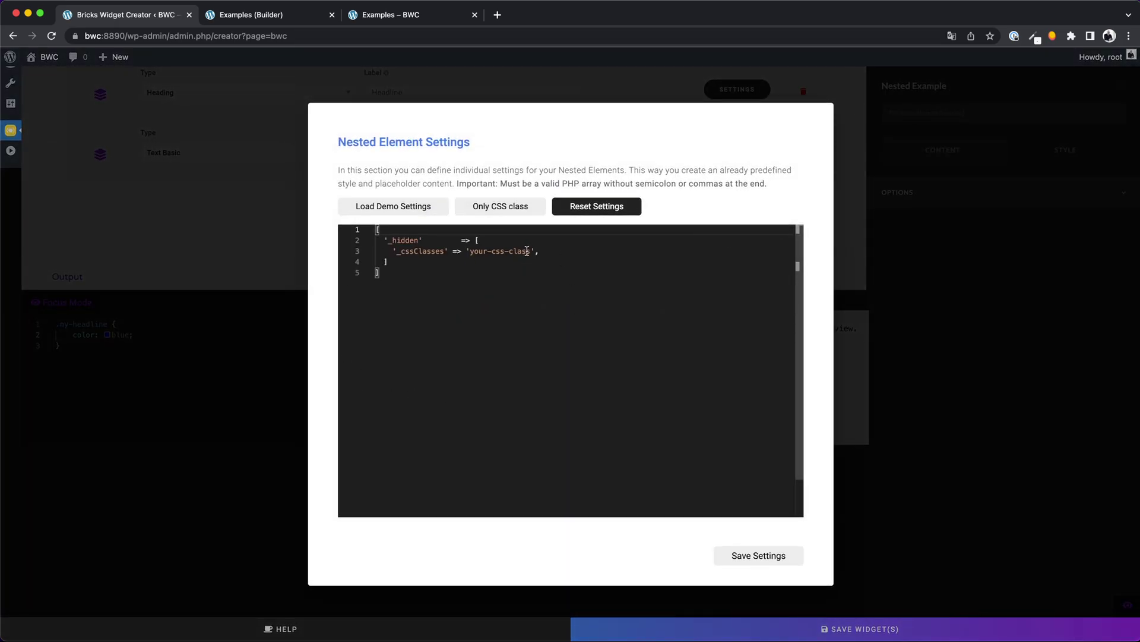
left_click_drag(530, 252, 473, 253)
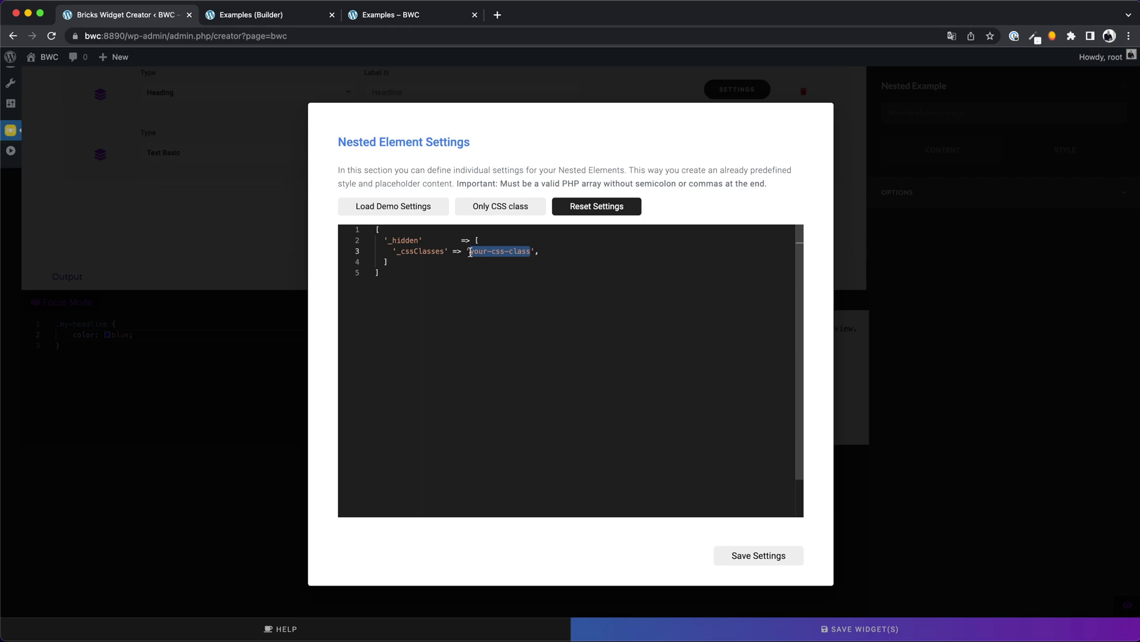
type("my-block")
left_click_drag(505, 251, 471, 253)
key("ctrl+c")
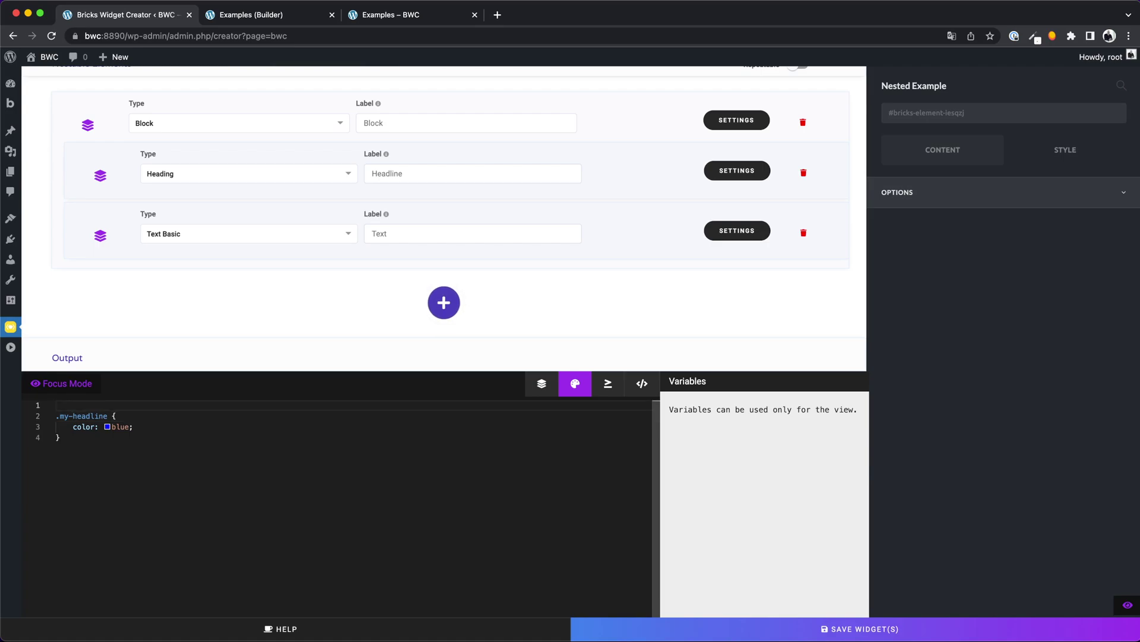
- Start a .my-block CSS rule with padding 25px 50px and background #d9d9d9
type(".")
key("ctrl+v")
type("{")
key("Return")
type("padding: 25px 50px")
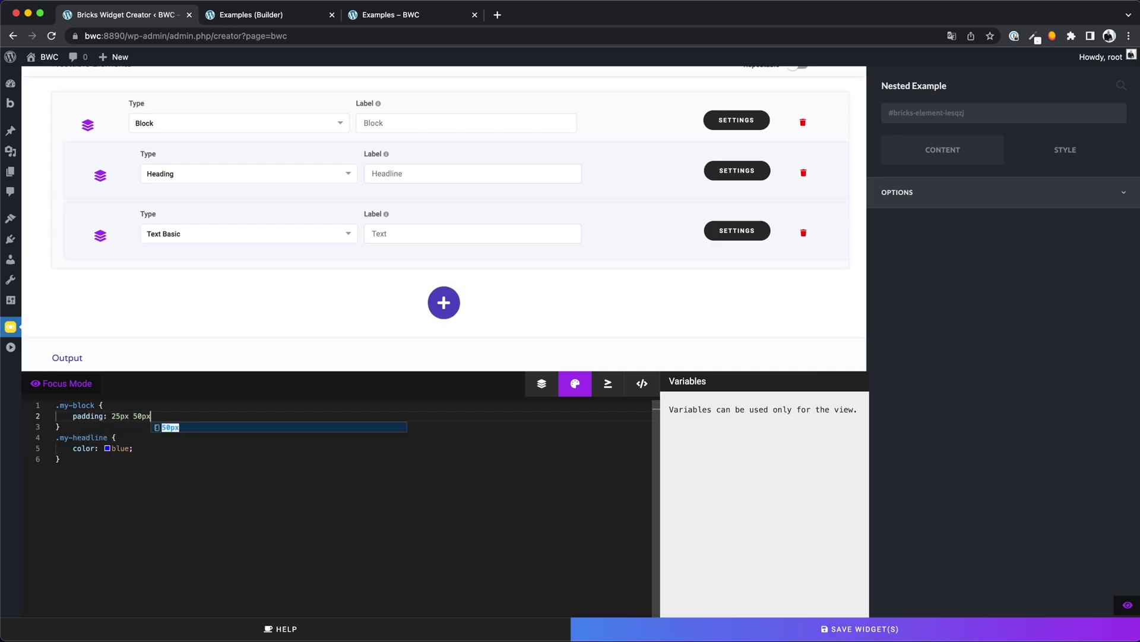
type(";")
key("Return")
type("background")
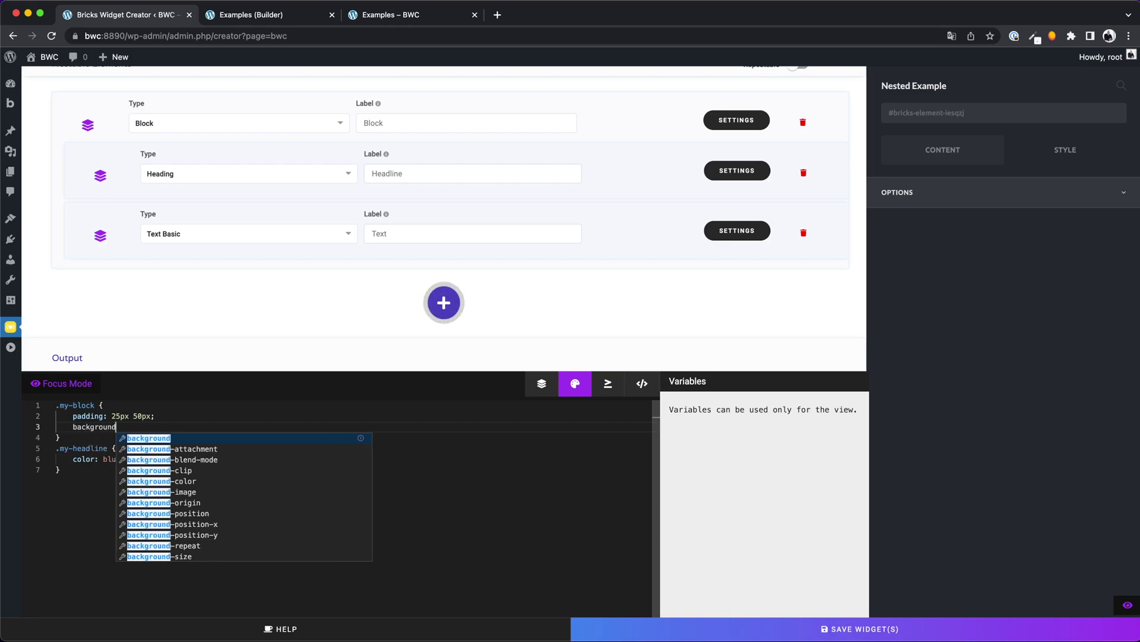
key("Return")
type("#")
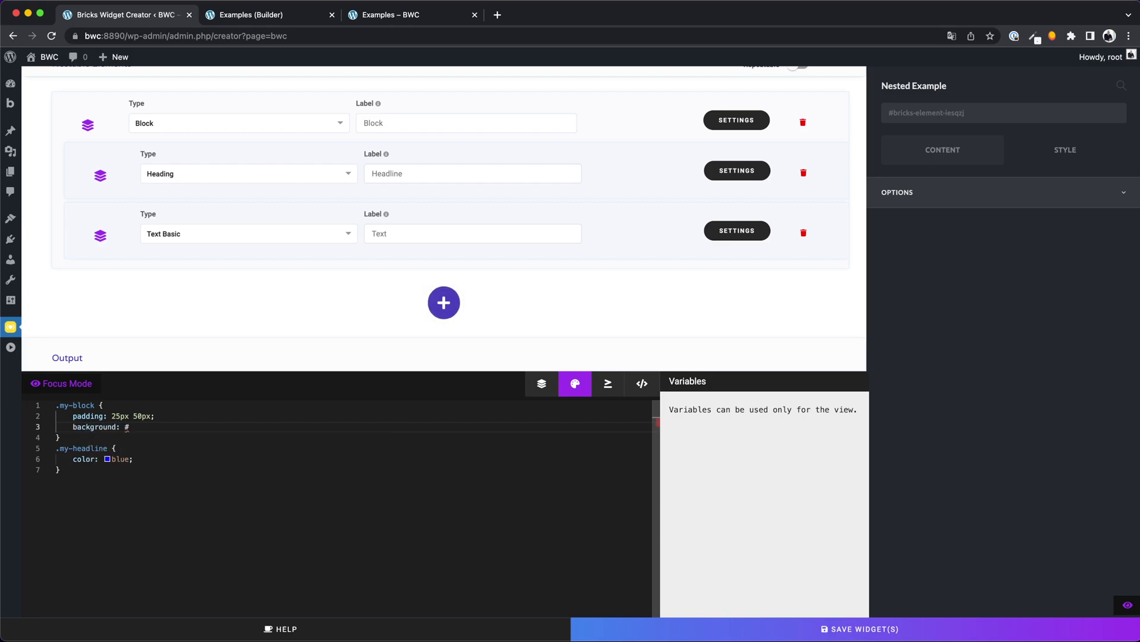
type("d9d9d9;")
- Add display flex, justify-content center and align-items center to the .my-block rule
key("Return")
type("disp")
key("Return")
type("fle")
key("Return")
type(";")
key("Return")
type("ju")
key("Return")
type("cente")
key("Return")
type(";")
key("Return")
type("ali")
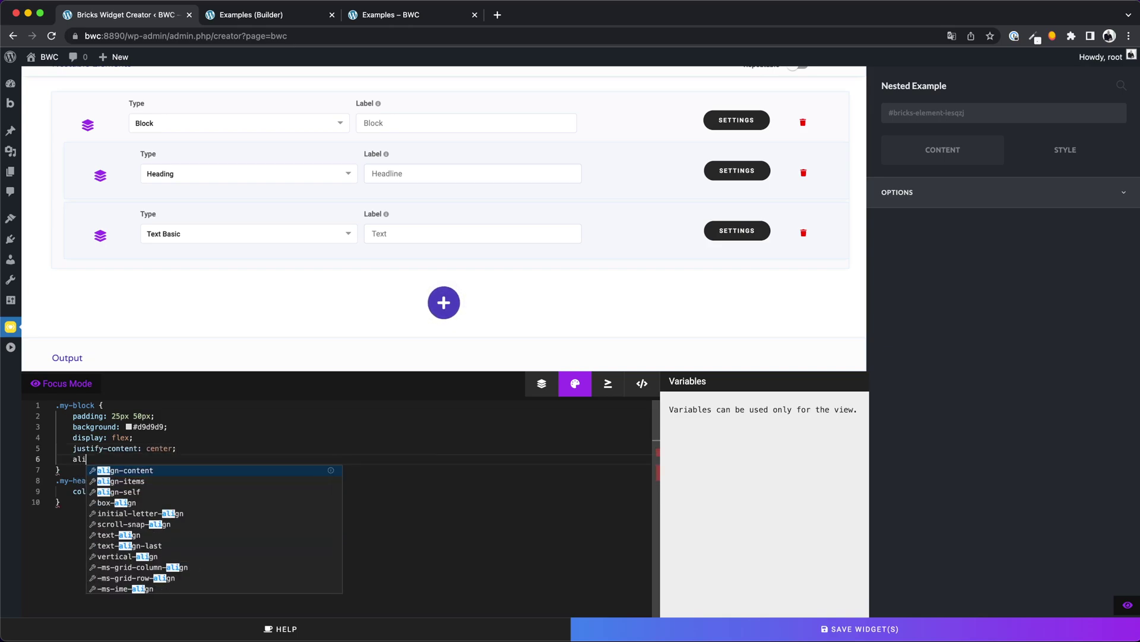
key("Down")
key("Return")
type("center")
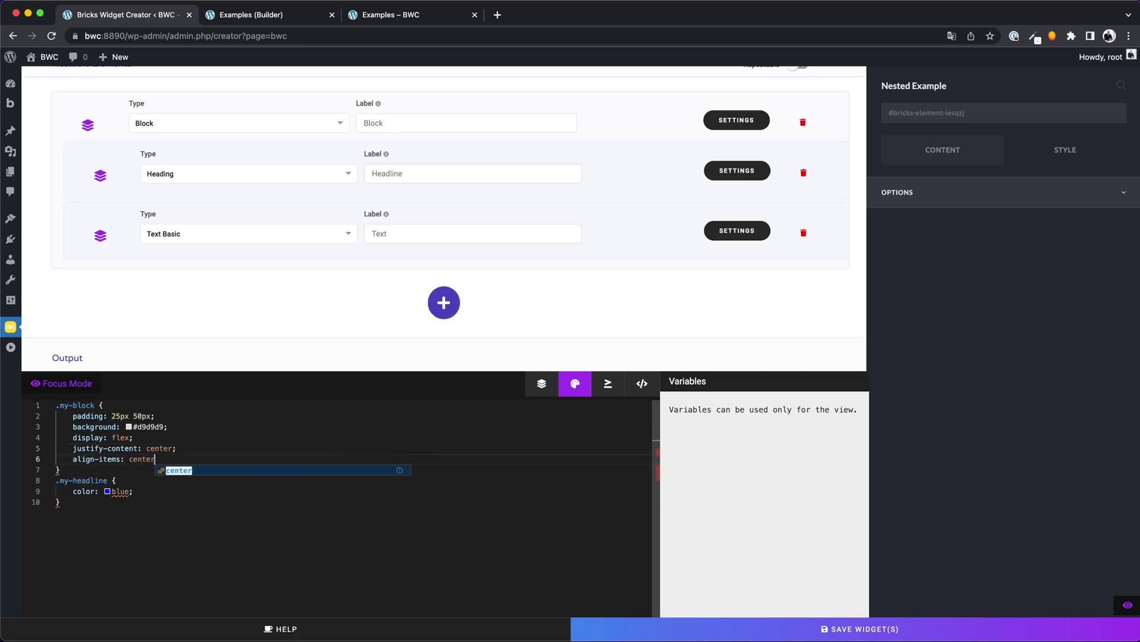
type(";")
key("ctrl+Tab")
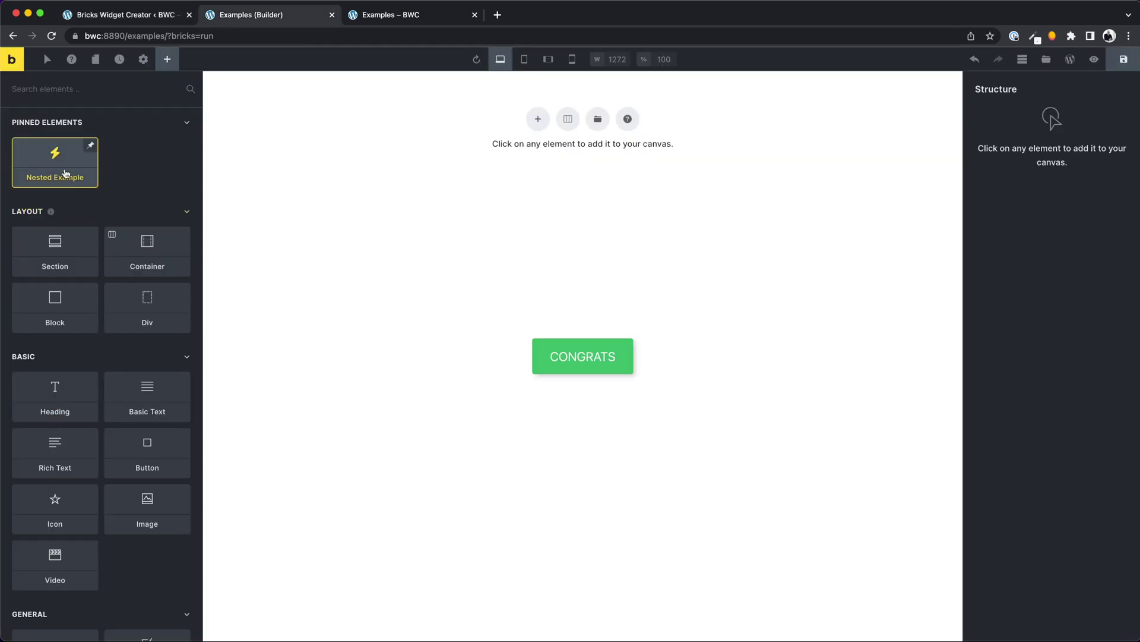
- Add the Nested Example widget and preview its grey #d9d9d9 block on the live page
left_click(65, 173)
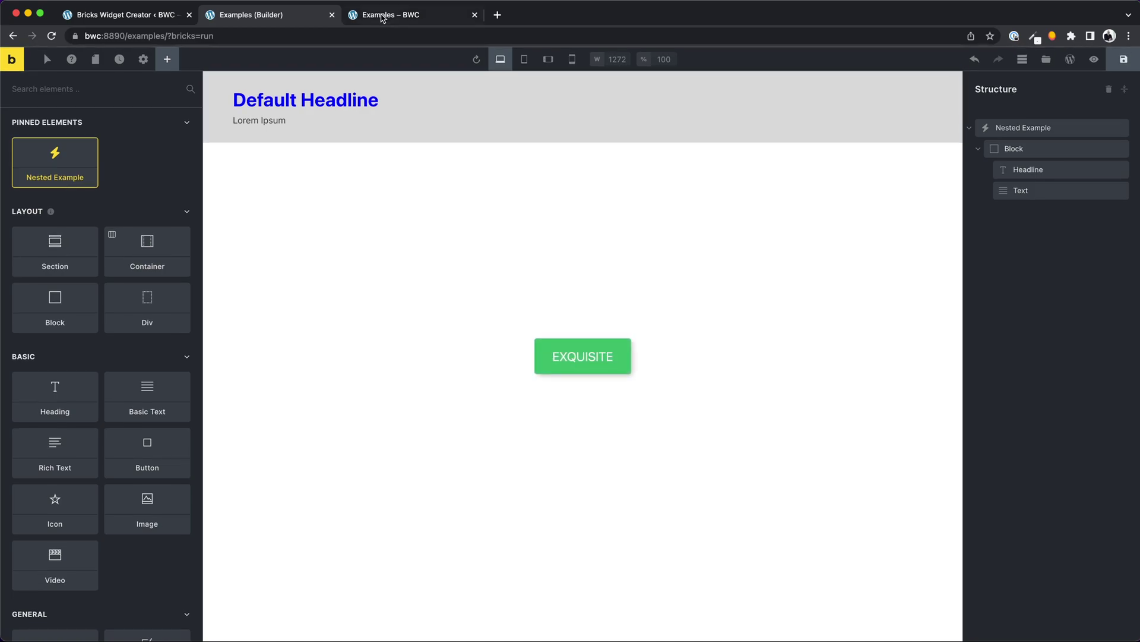
left_click(381, 13)
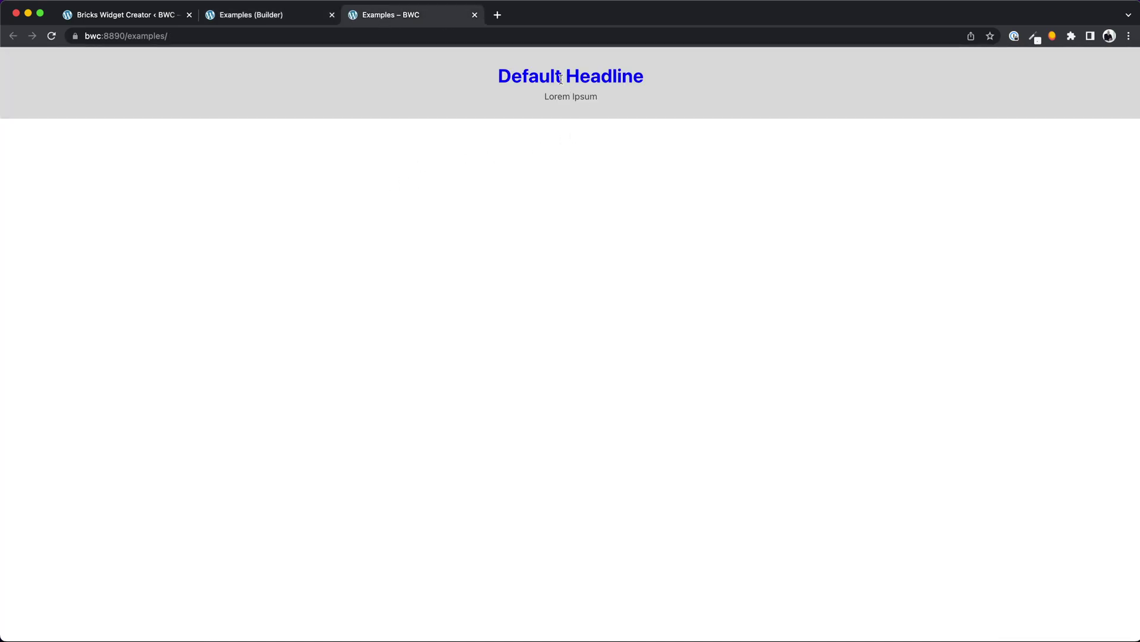
left_click_drag(553, 75, 647, 78)
left_click(677, 179)
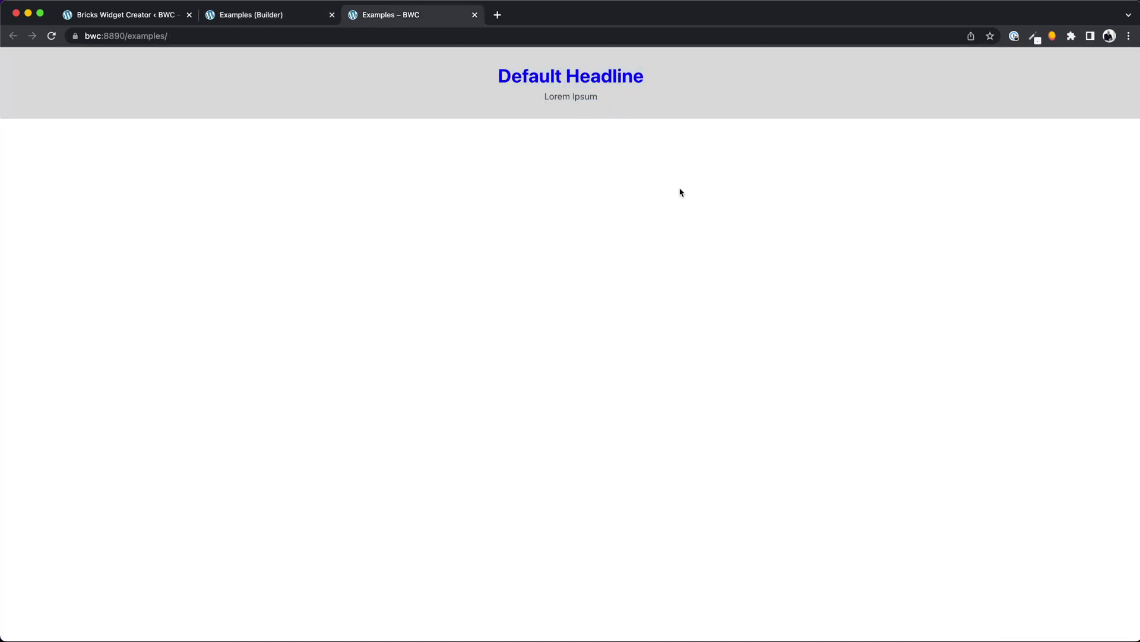
left_click(557, 315)
left_click(302, 17)
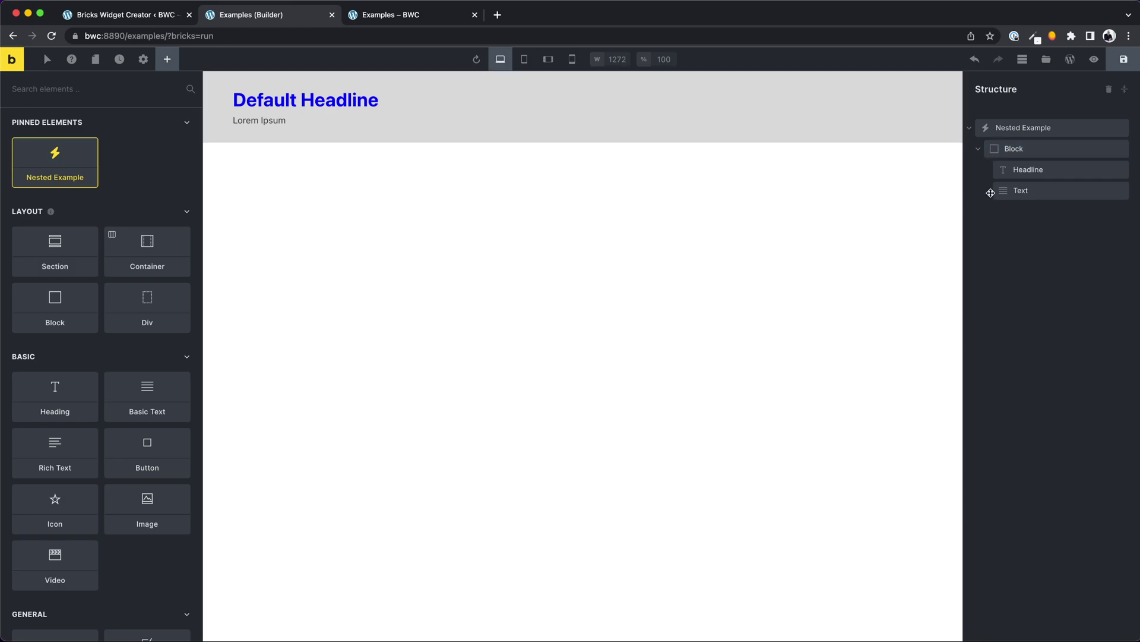
- Turn on Repeatable for the Nested Example's elements and save the widget
left_click(166, 15)
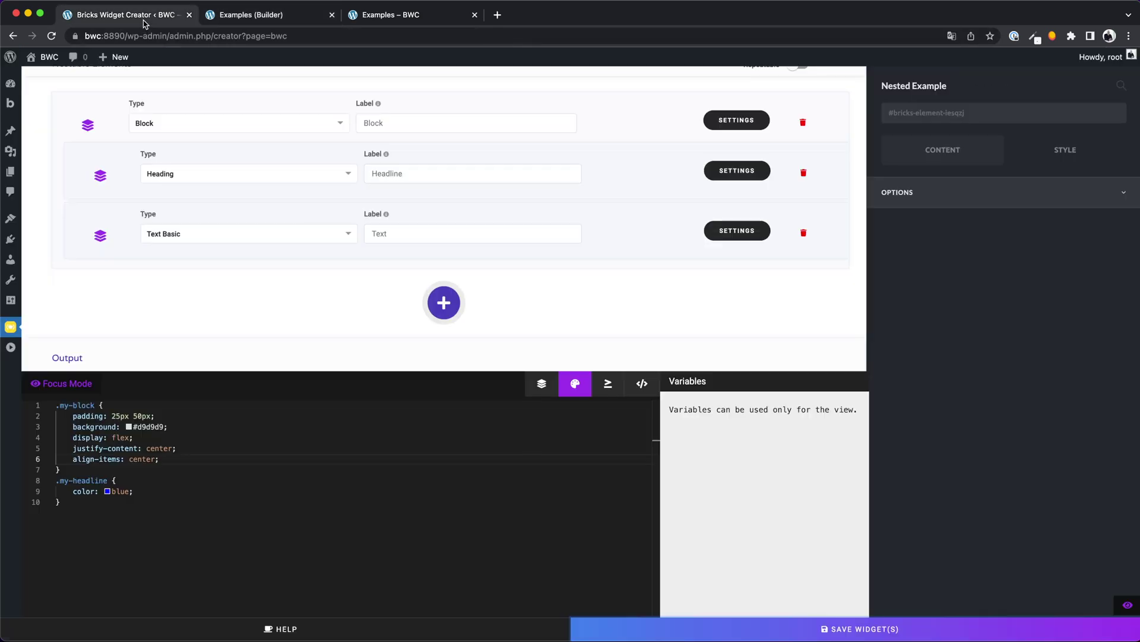
scroll(344, 300, "up", 3)
scroll(352, 298, "up", 1)
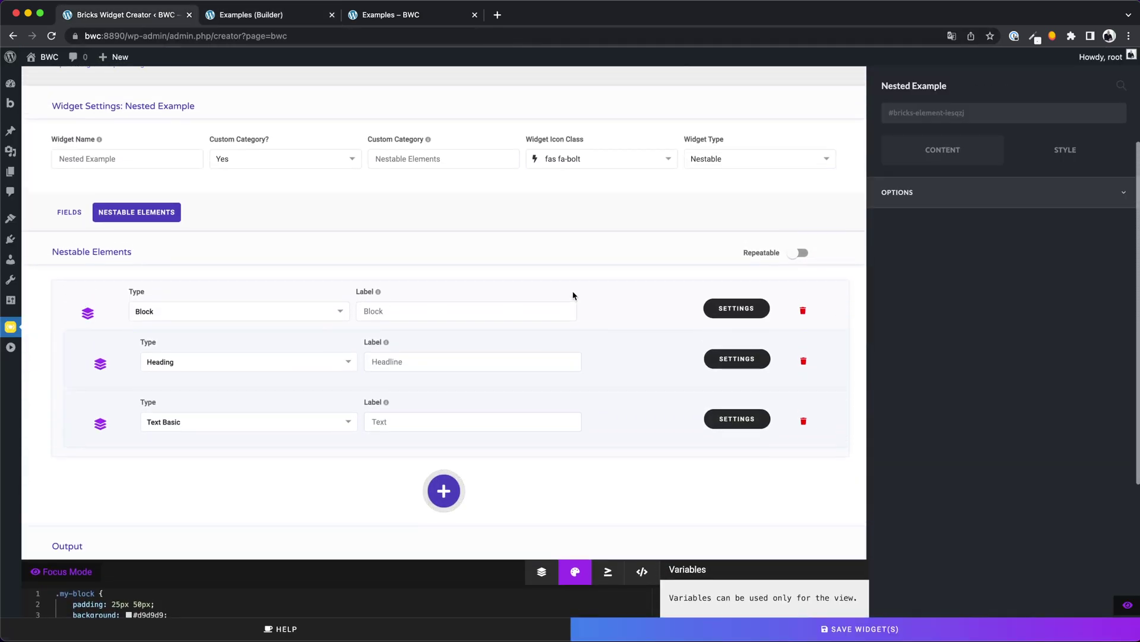
left_click(796, 253)
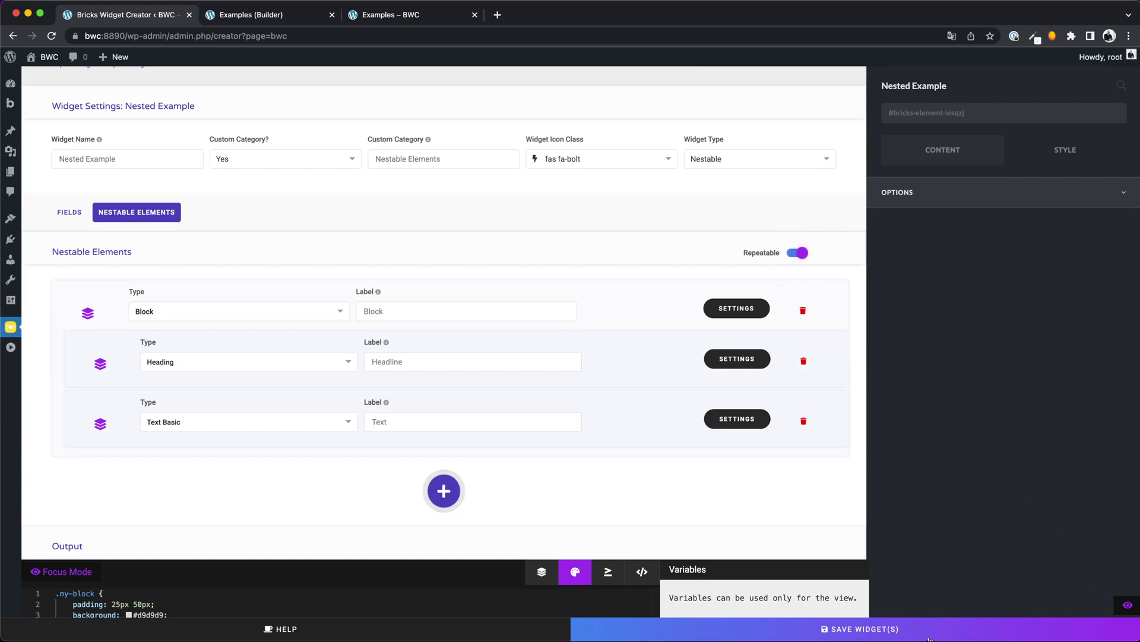
left_click(878, 628)
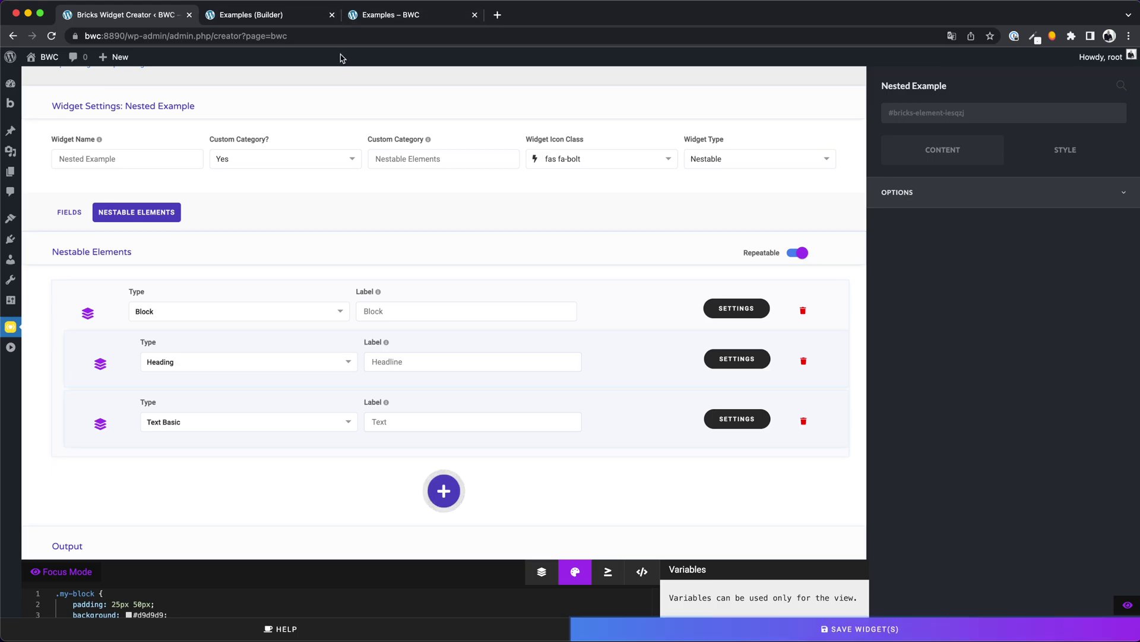
- Reload the builder and duplicate the Nested Example's Block item twice to get three Blocks
left_click(275, 17)
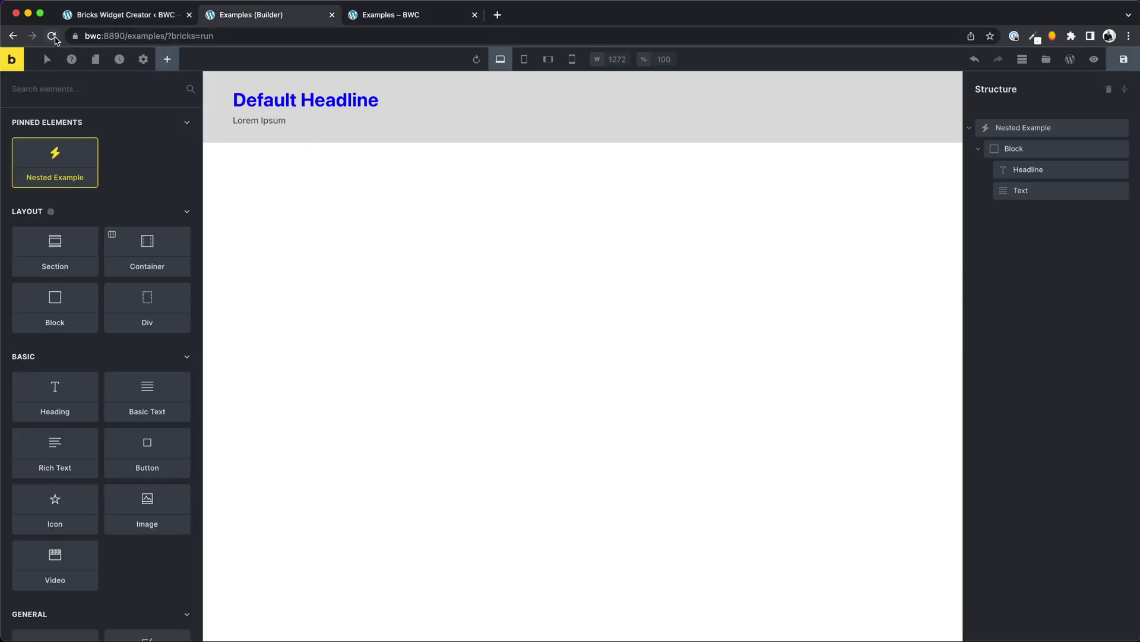
left_click(52, 36)
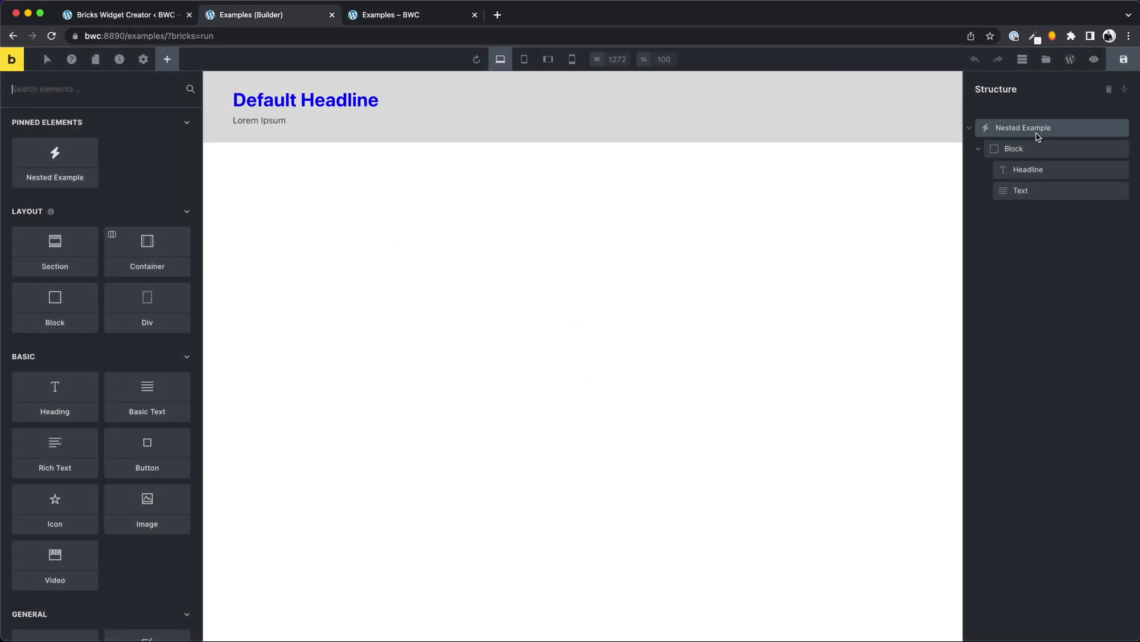
left_click(1042, 135)
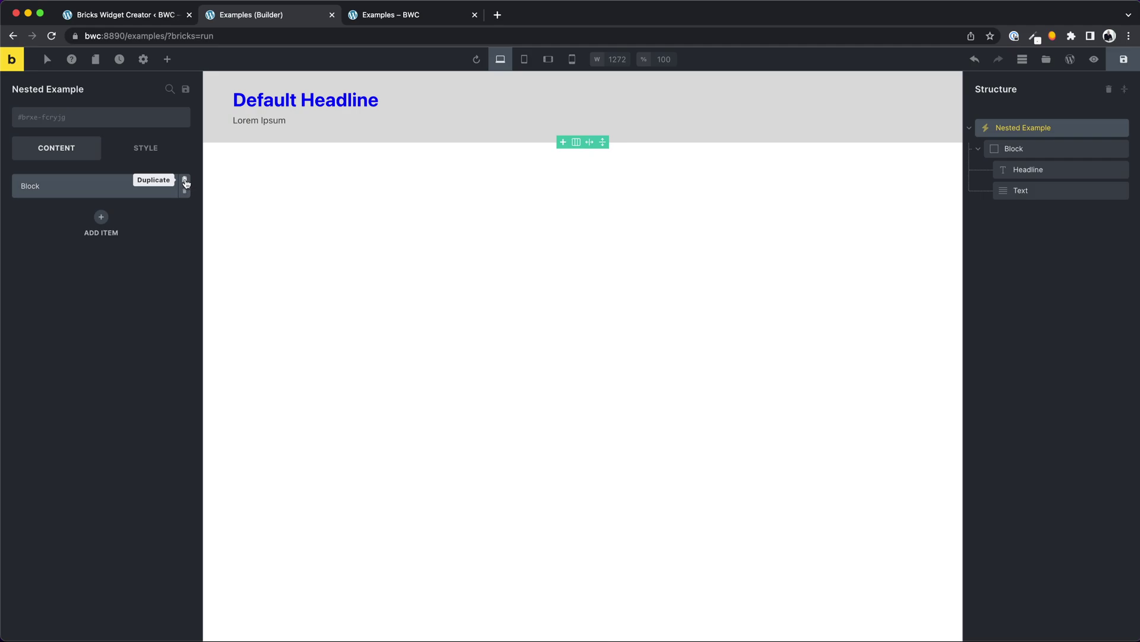
left_click(184, 178)
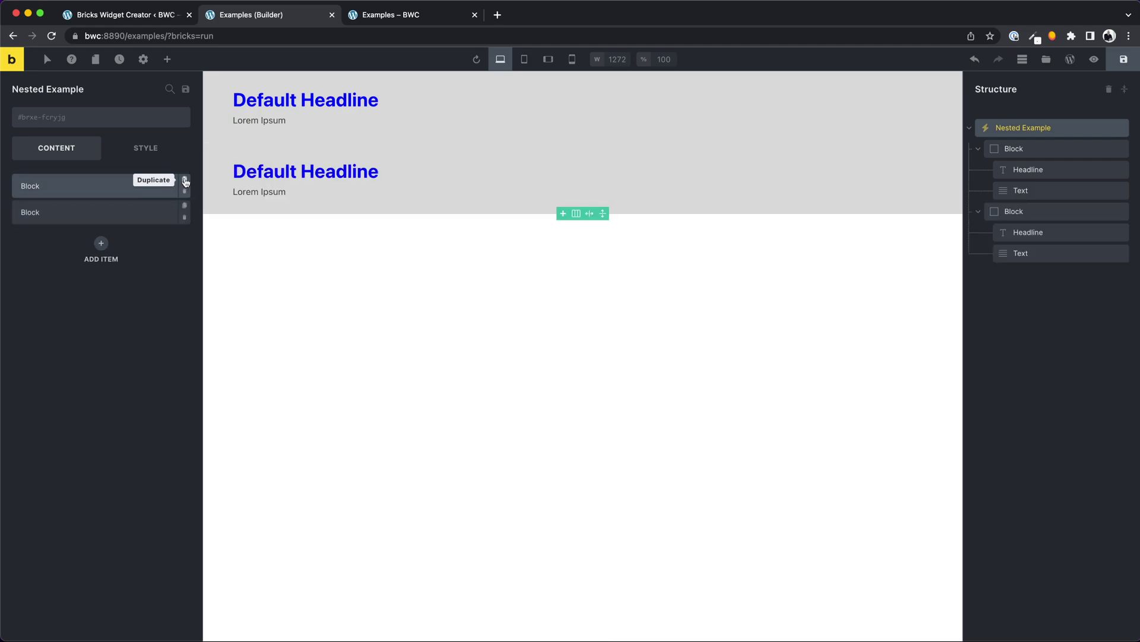
left_click(184, 179)
left_click(978, 212)
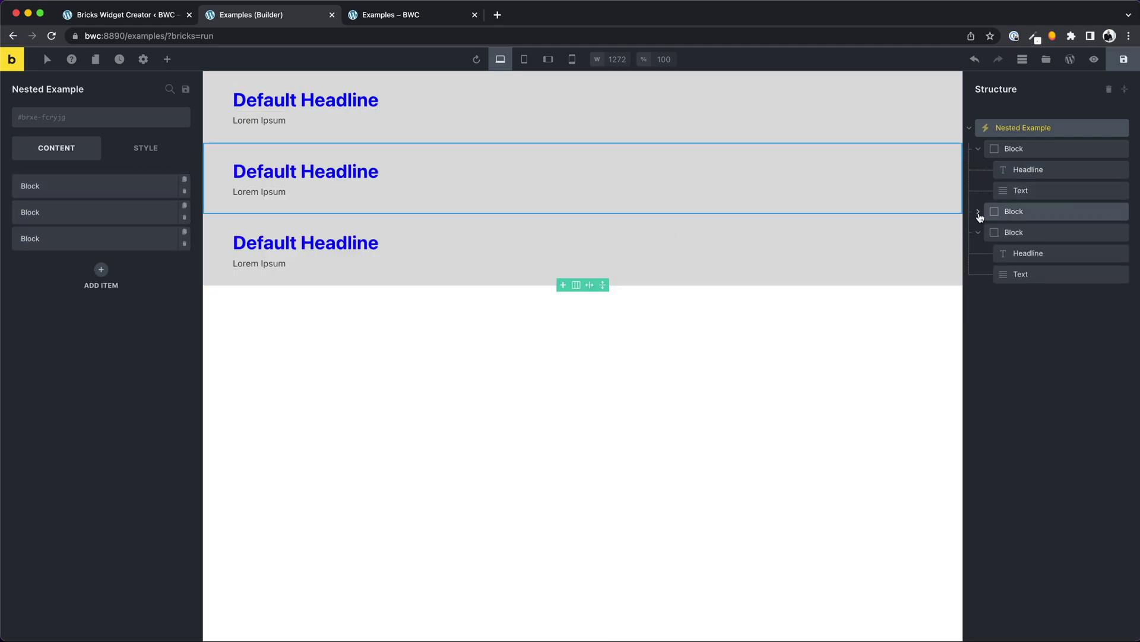
left_click(978, 233)
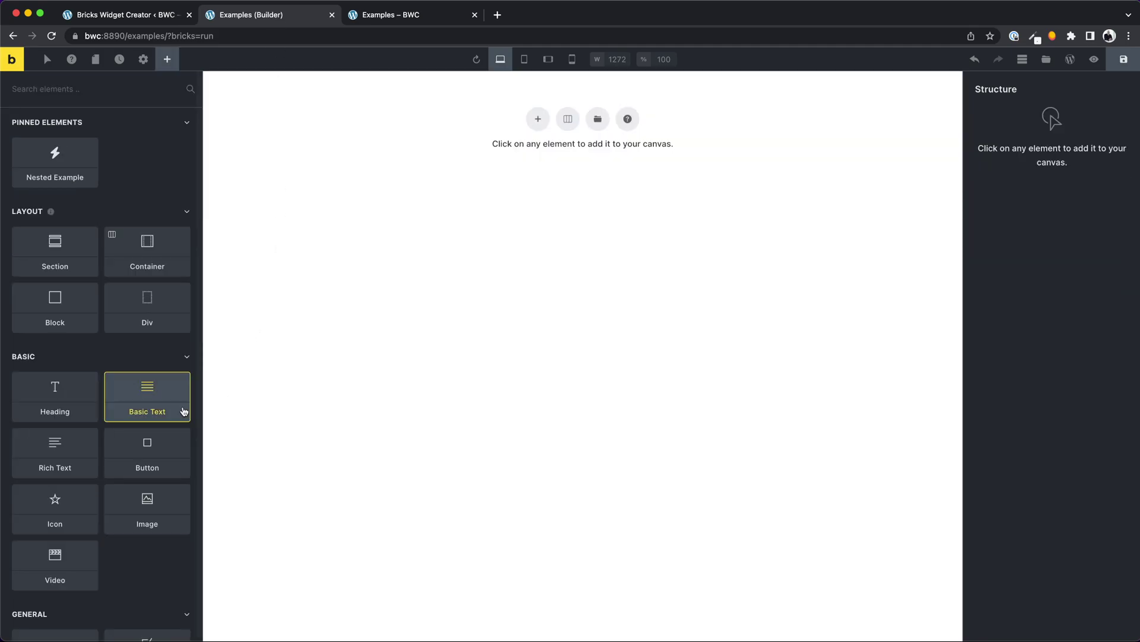
- Add a Basic Text element styled blue #2196f3, uppercase, with font weight 600
left_click(173, 406)
left_click(376, 79)
left_click(118, 149)
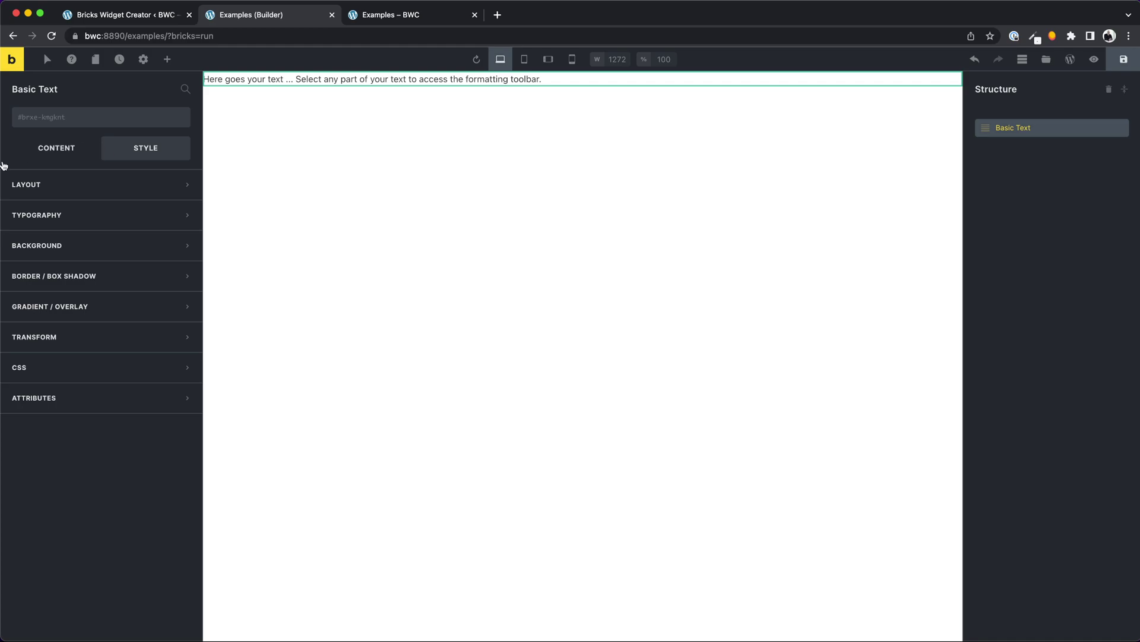
left_click(76, 224)
left_click(182, 245)
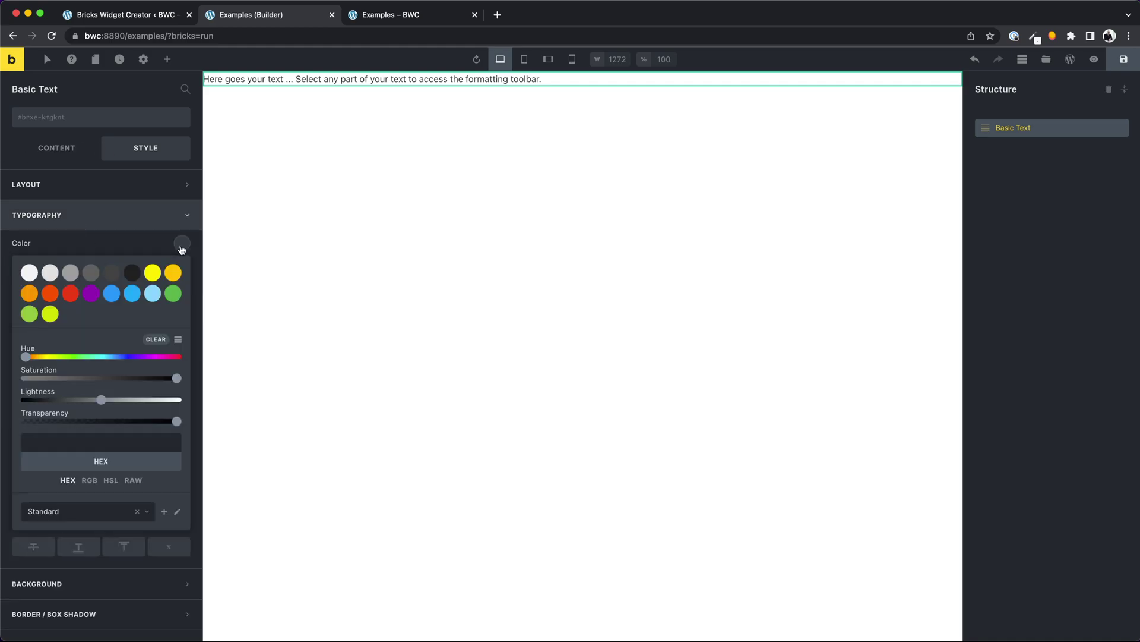
left_click(111, 294)
left_click(78, 350)
left_click(98, 406)
left_click(159, 519)
left_click(364, 264)
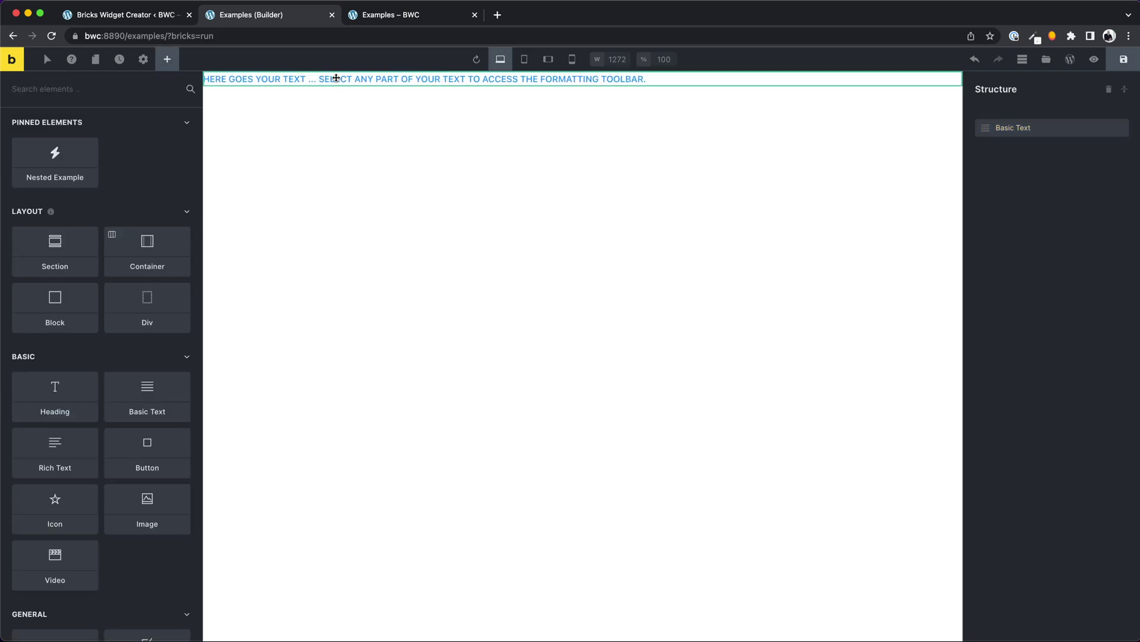
- Copy the text element's styles and open DevTools on the Structure panel
right_click(333, 80)
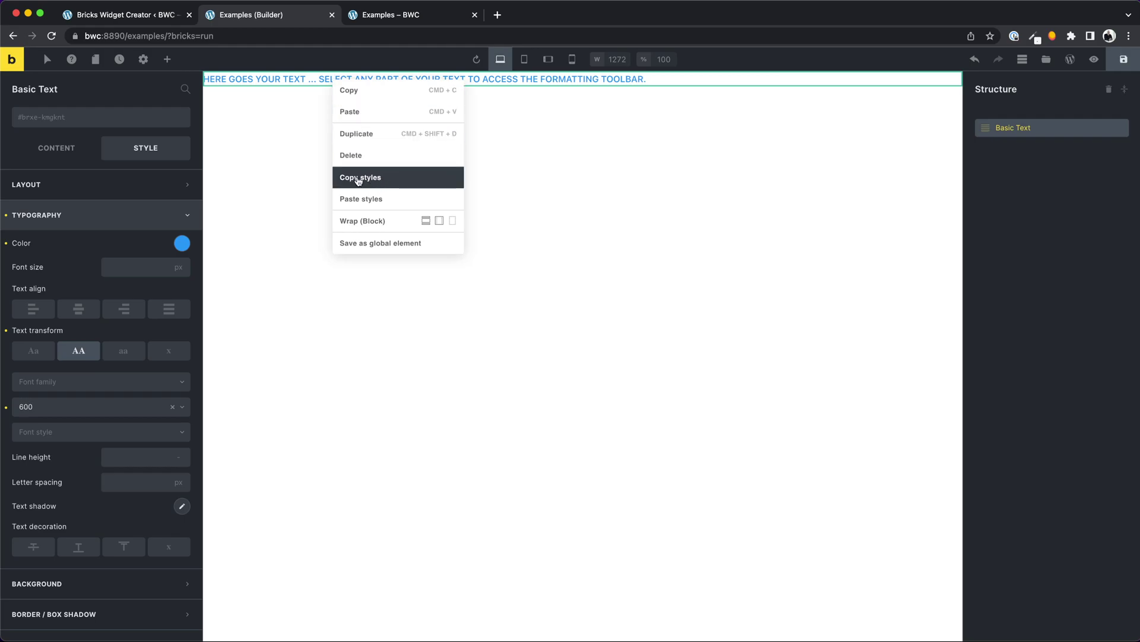
left_click(358, 178)
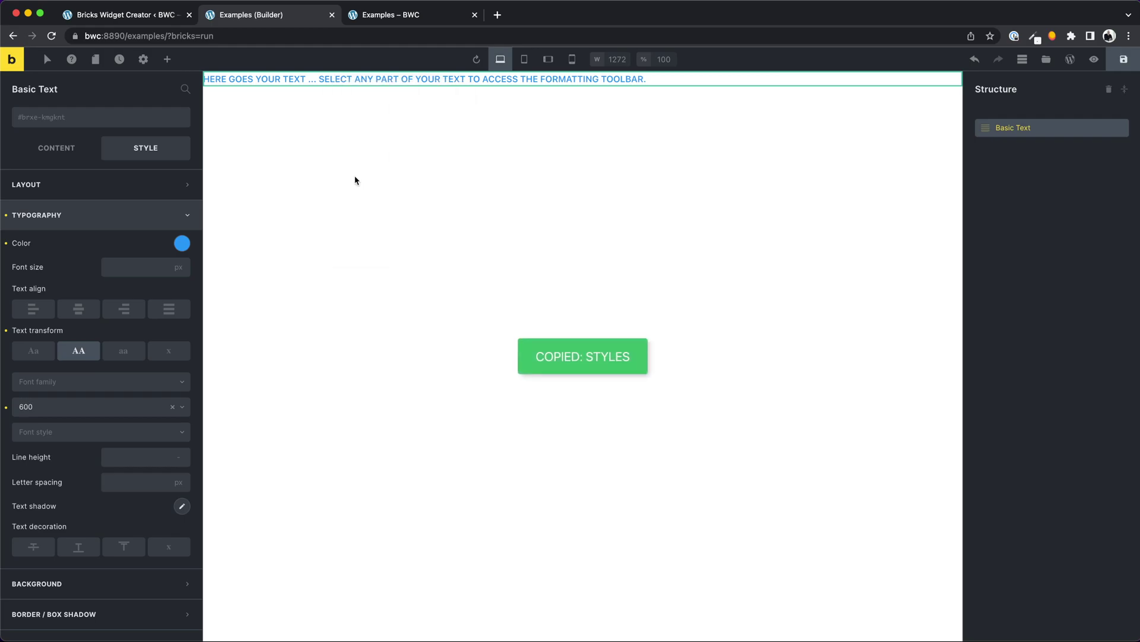
right_click(971, 333)
left_click(1013, 537)
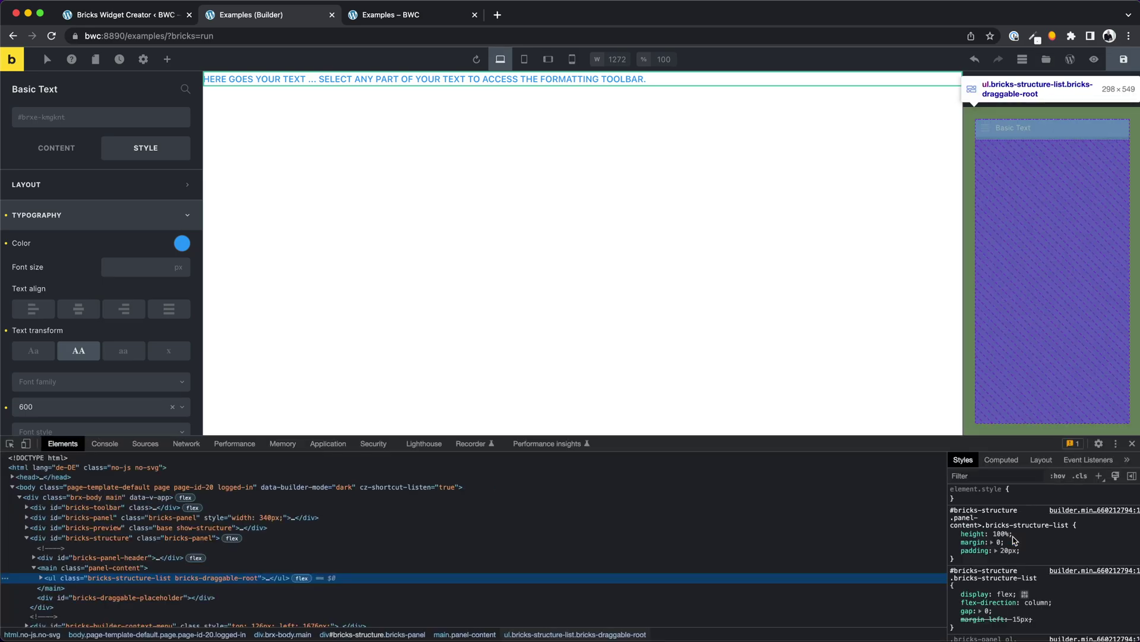
- Copy the settings object of bricksCopiedElement from Chrome's Local Storage
left_click(326, 445)
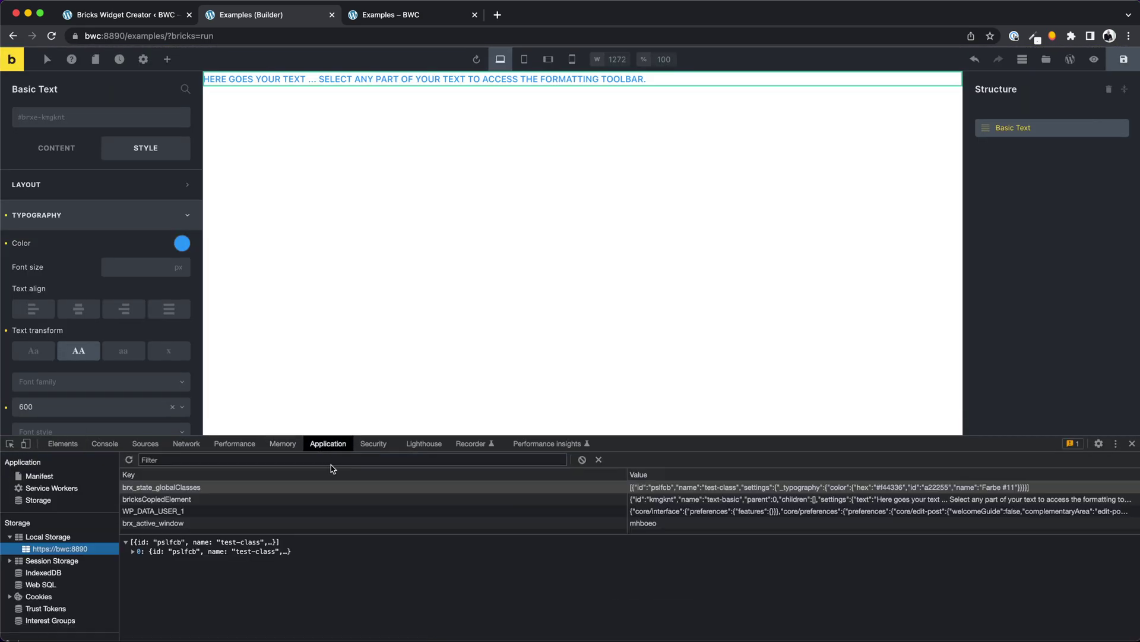
left_click(149, 499)
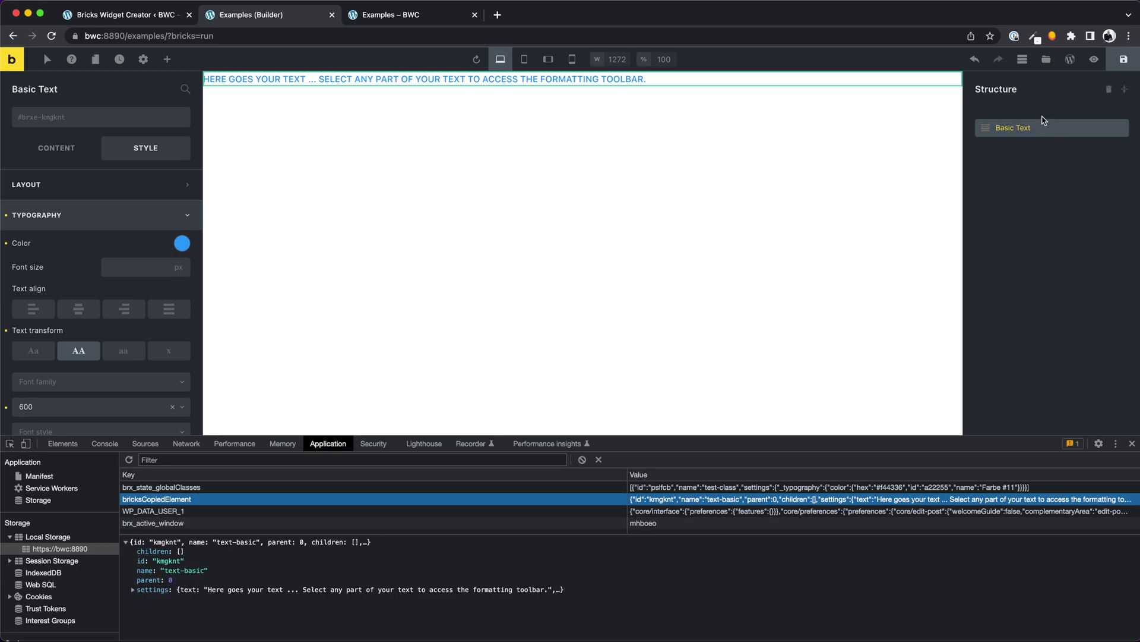
left_click(134, 590)
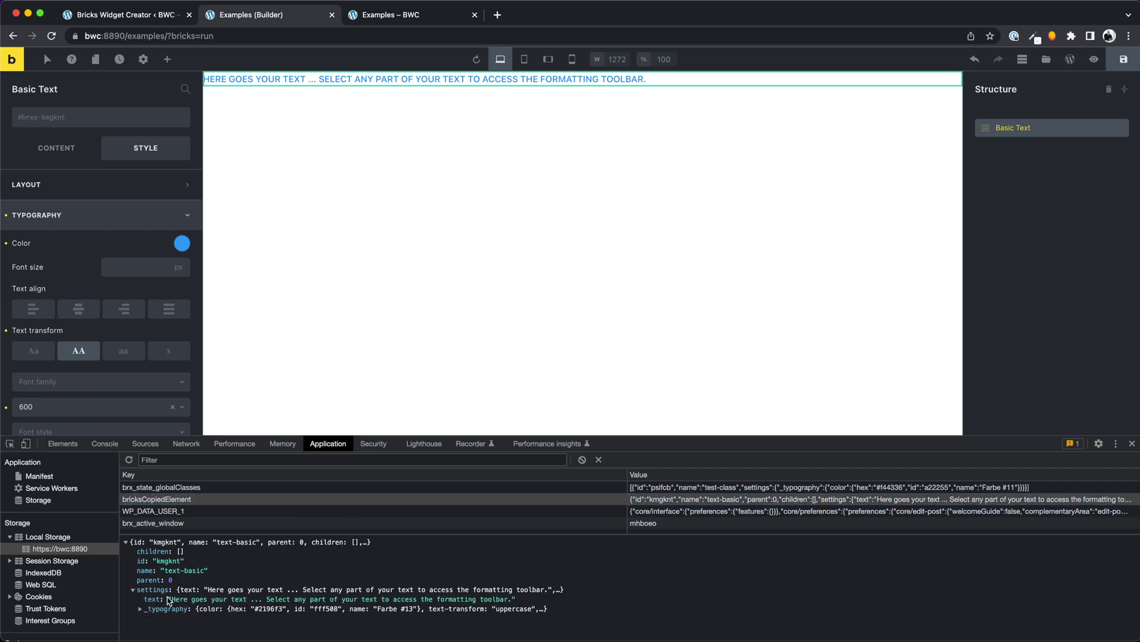
left_click(139, 609)
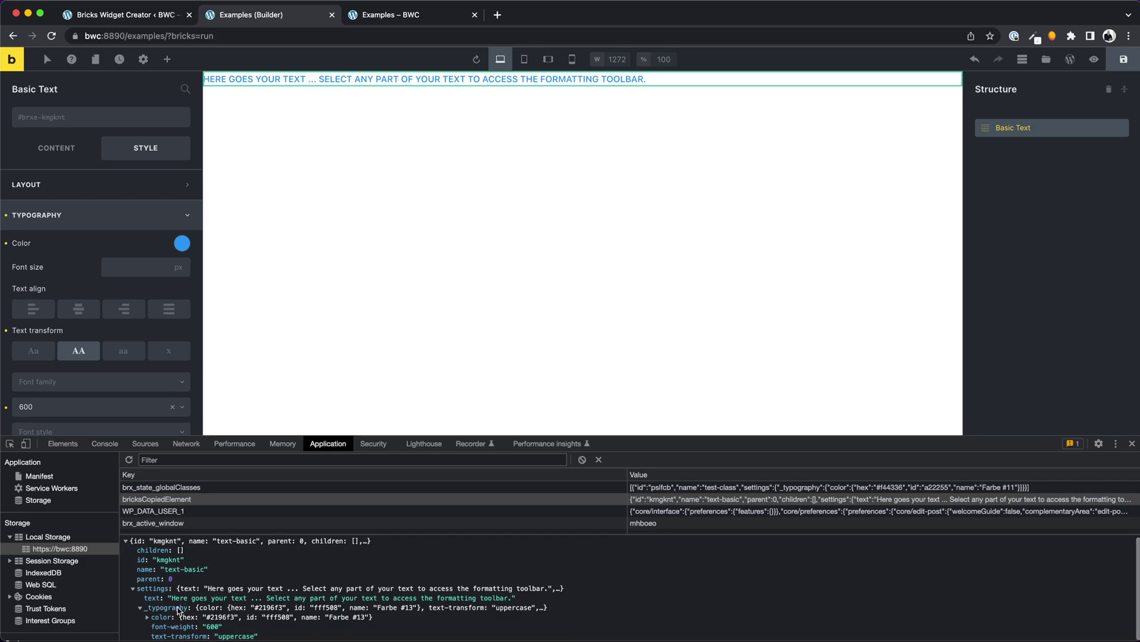
left_click(160, 609)
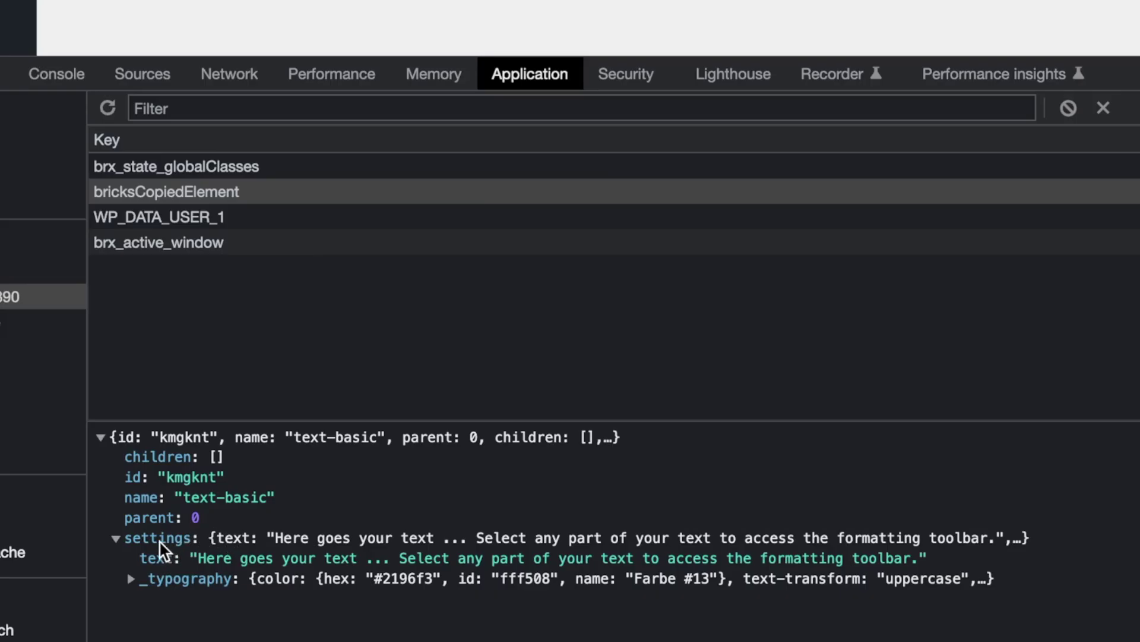
right_click(153, 588)
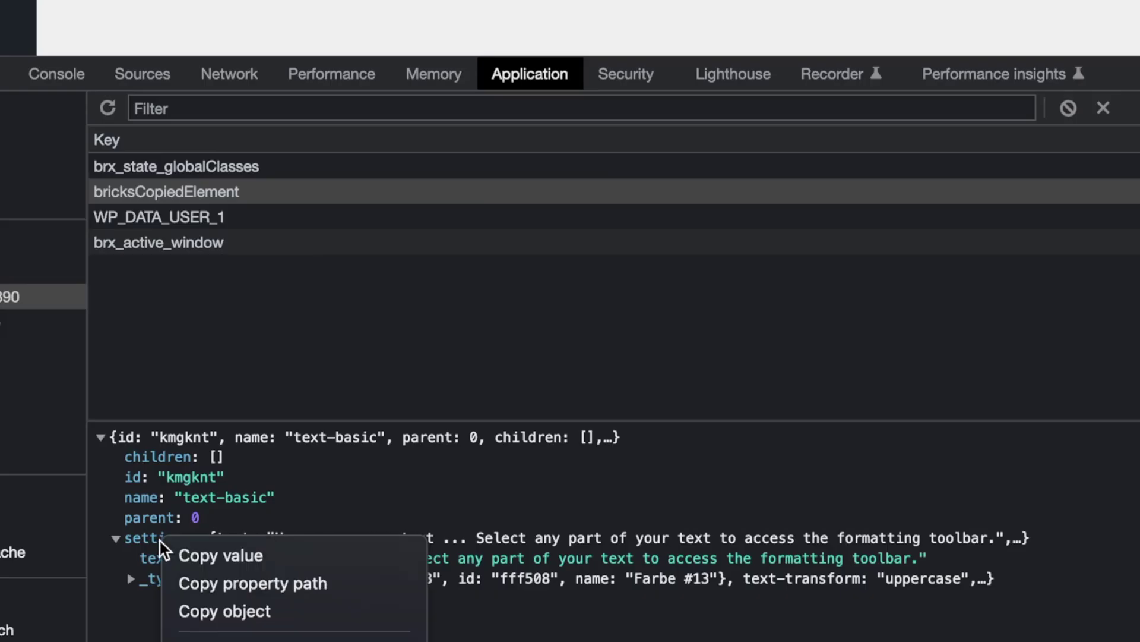
left_click(249, 617)
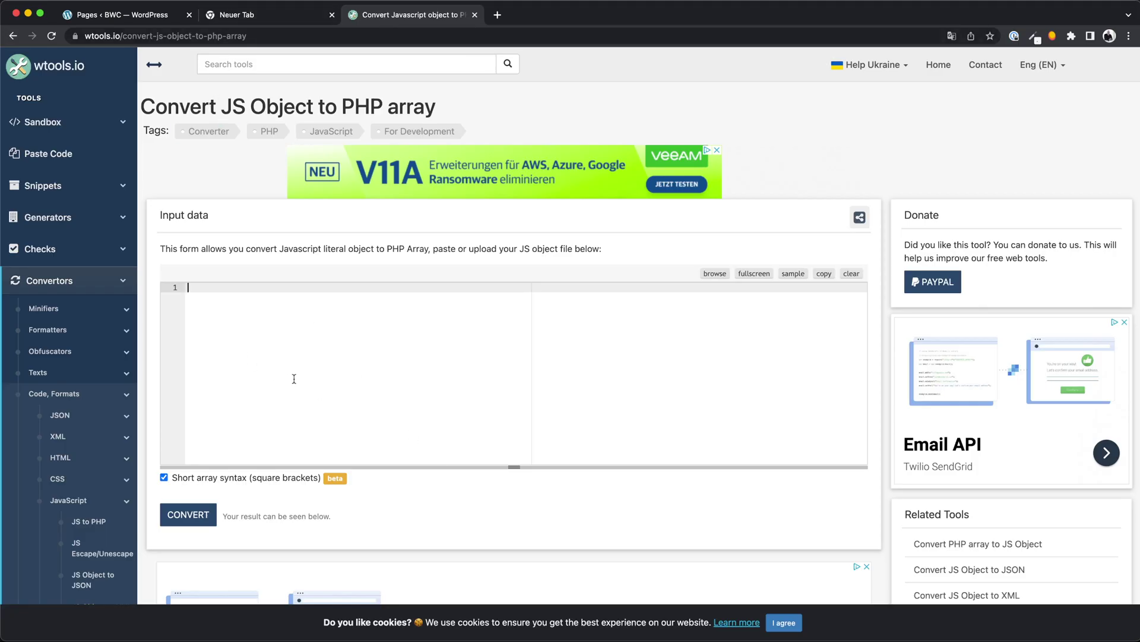
- Convert the settings object to a PHP array on wtools.io and copy the typography lines
key("super+v")
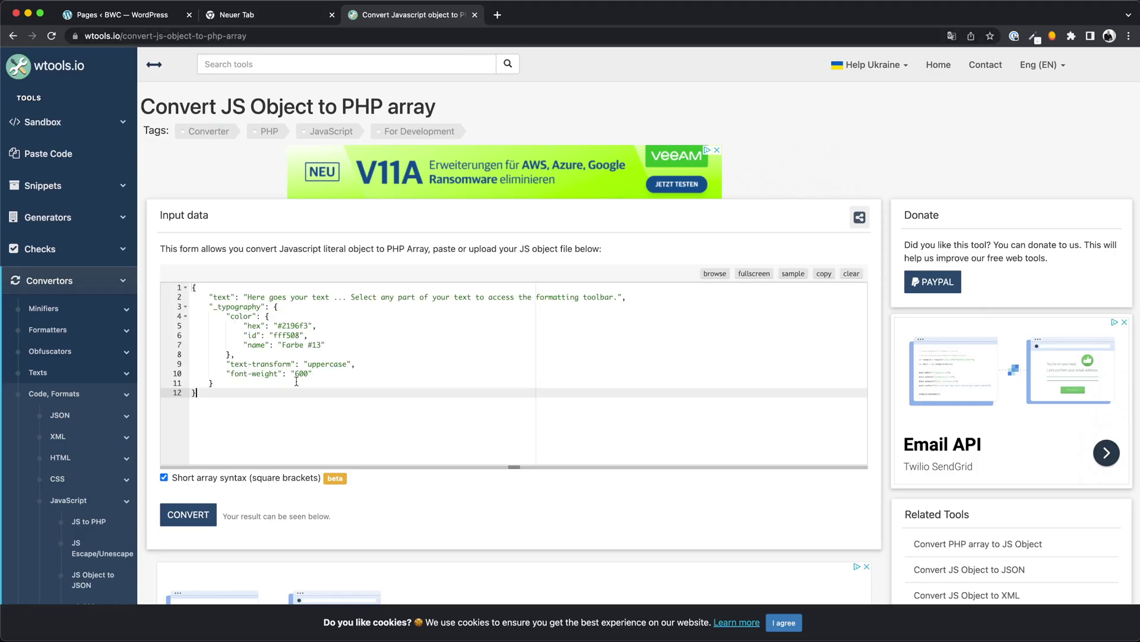
left_click(188, 514)
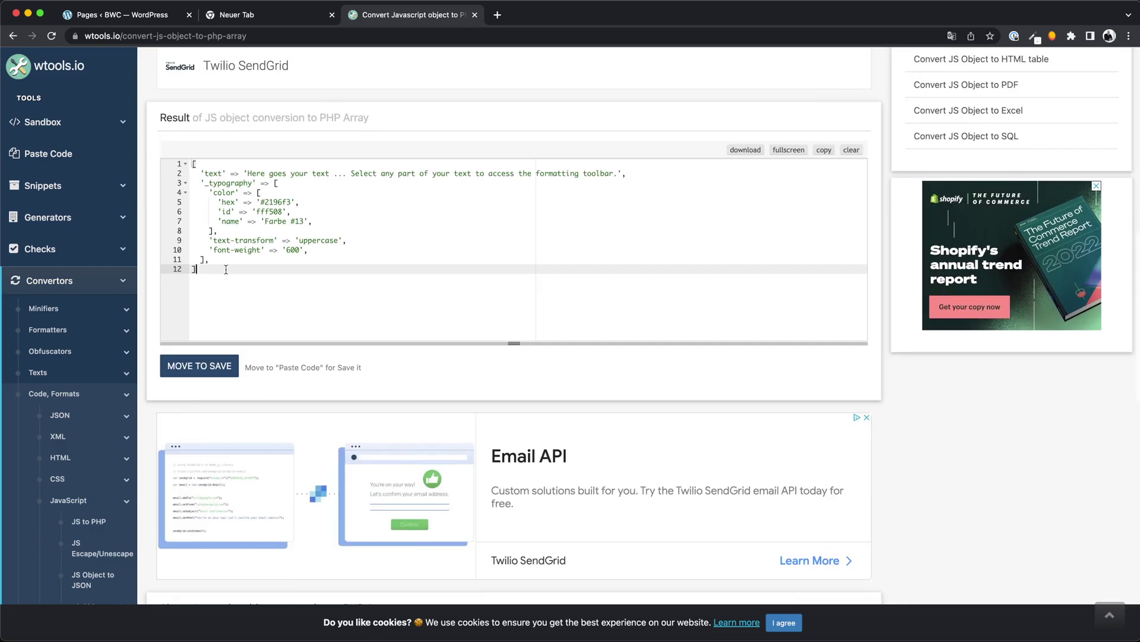
left_click_drag(206, 273, 182, 164)
key("super+c")
key("super+1")
- Paste the PHP array into Nested Element Settings and delete the 'Lorem Ipsum' text line
key("super+v")
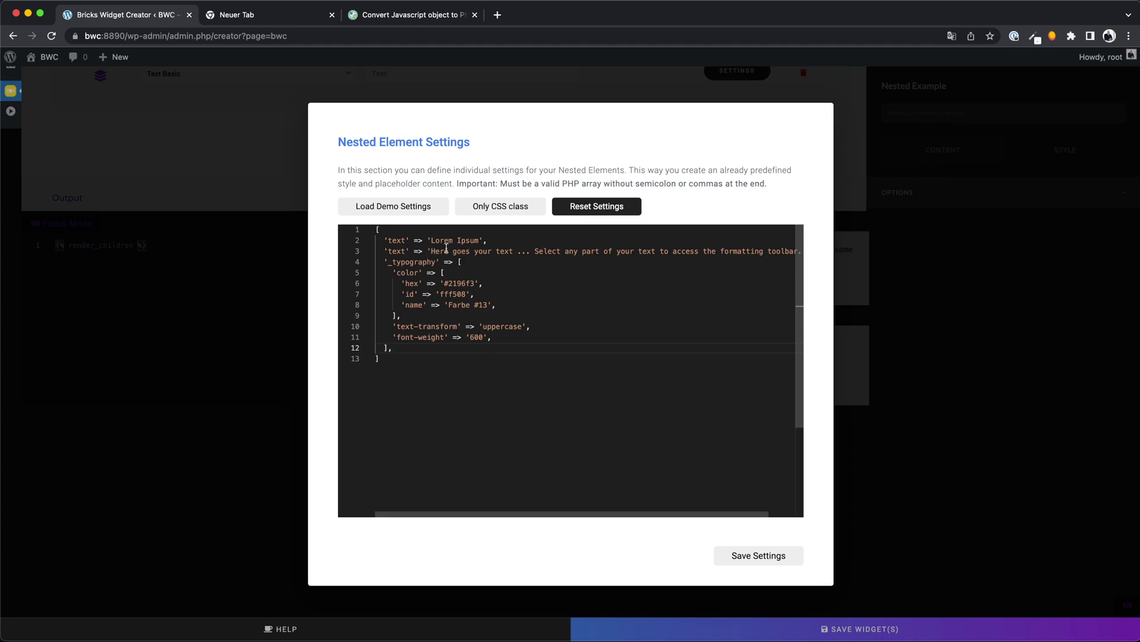
left_click_drag(503, 241, 369, 246)
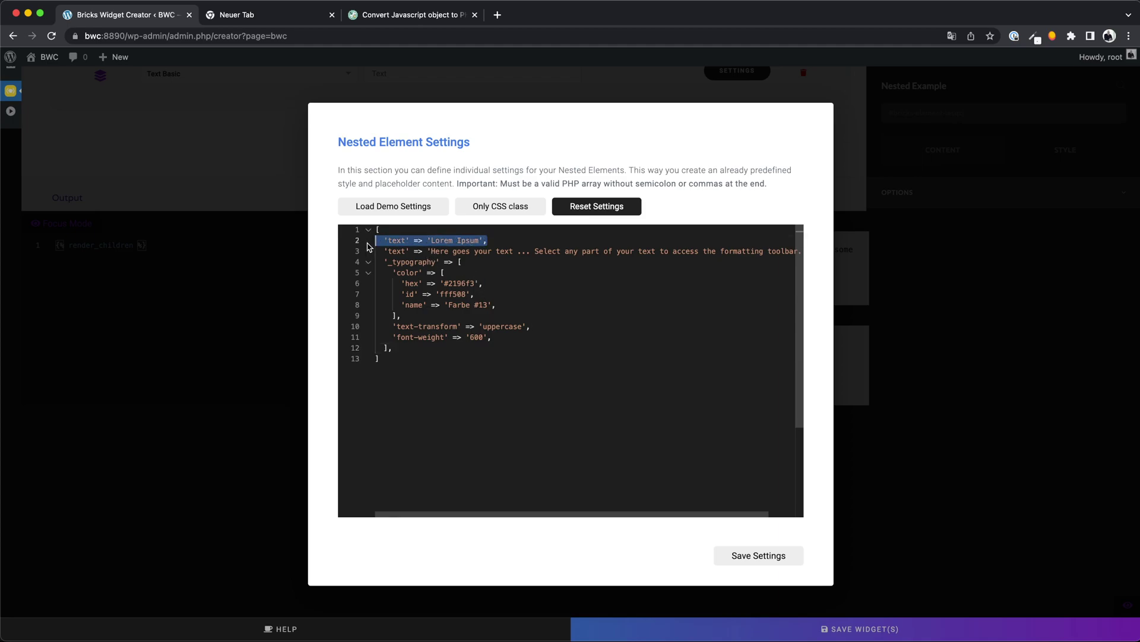
key("BackSpace")
key("BackSpace")
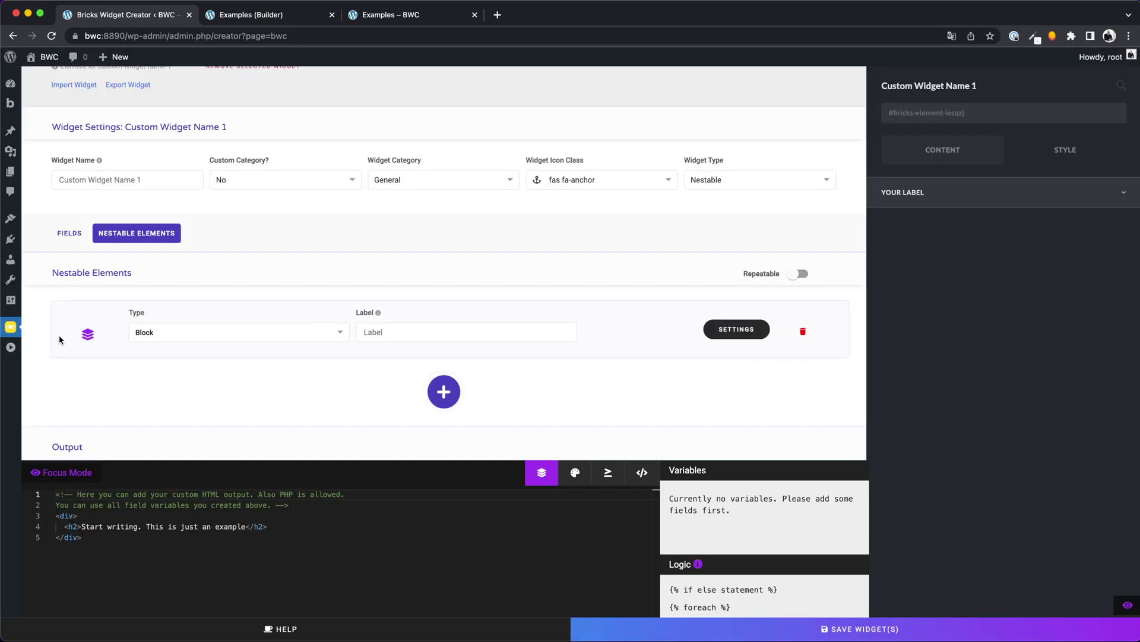
- Add a nested Block inside the first element and bring up its element type choices
left_click(88, 336)
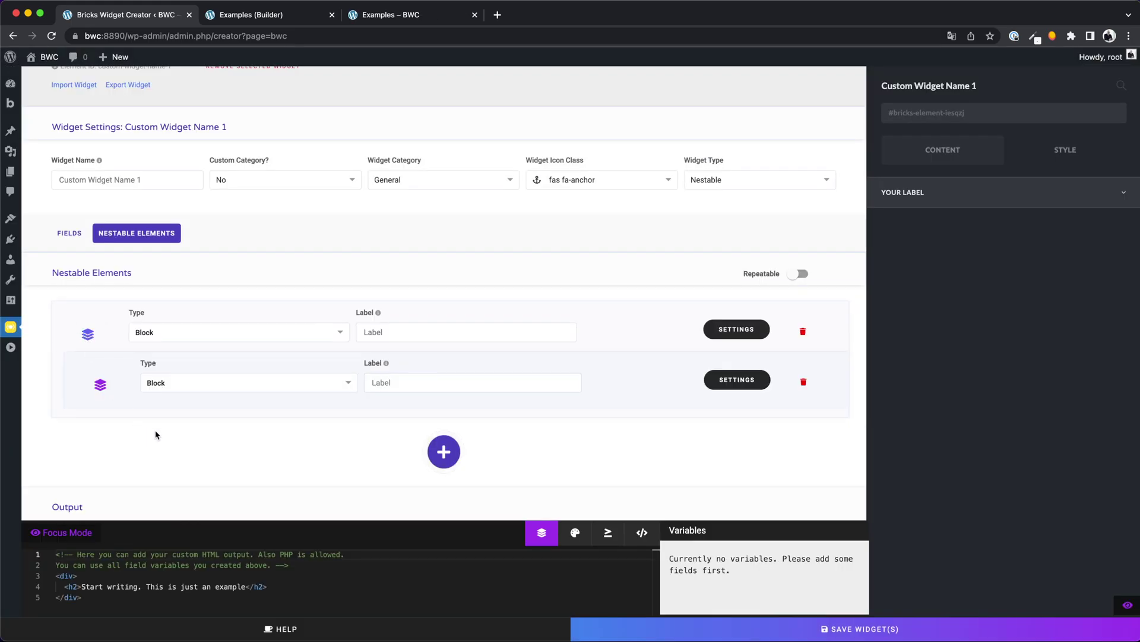
scroll(166, 433, "down", 1)
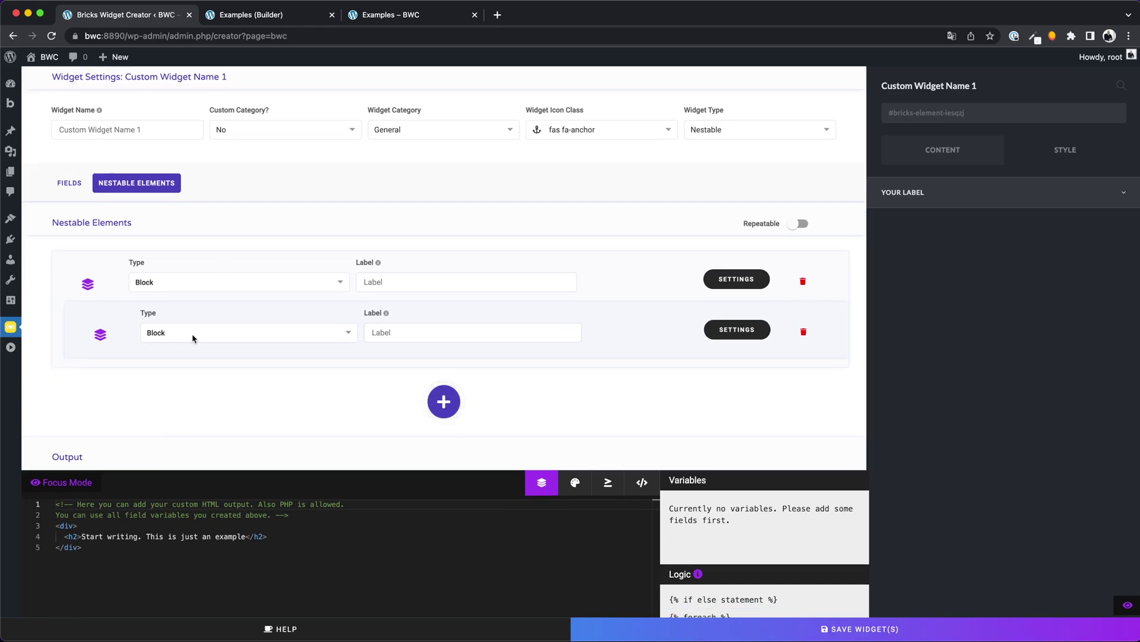
left_click(155, 335)
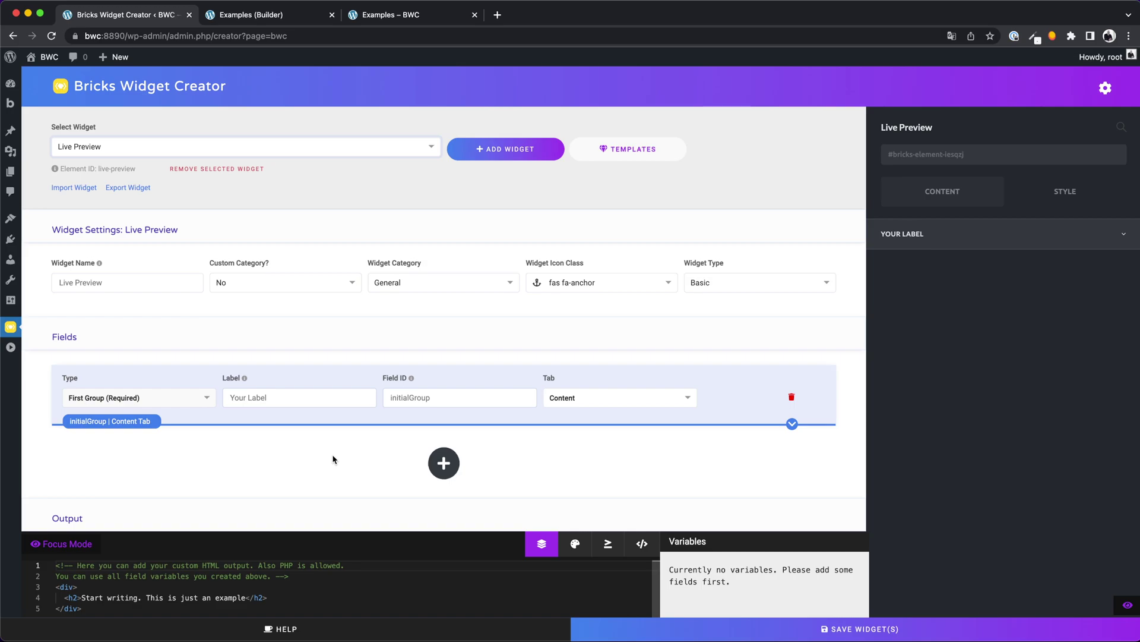
scroll(331, 461, "down", 1)
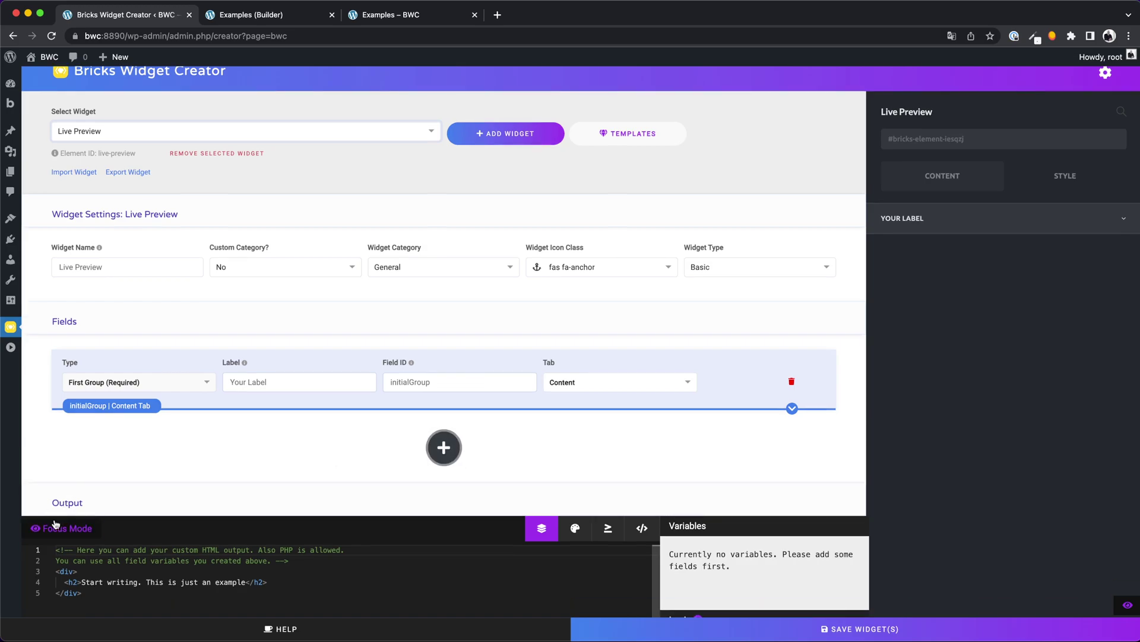
- Edit the HTML output in focus mode with the live preview placed to the right of the editor
left_click(56, 528)
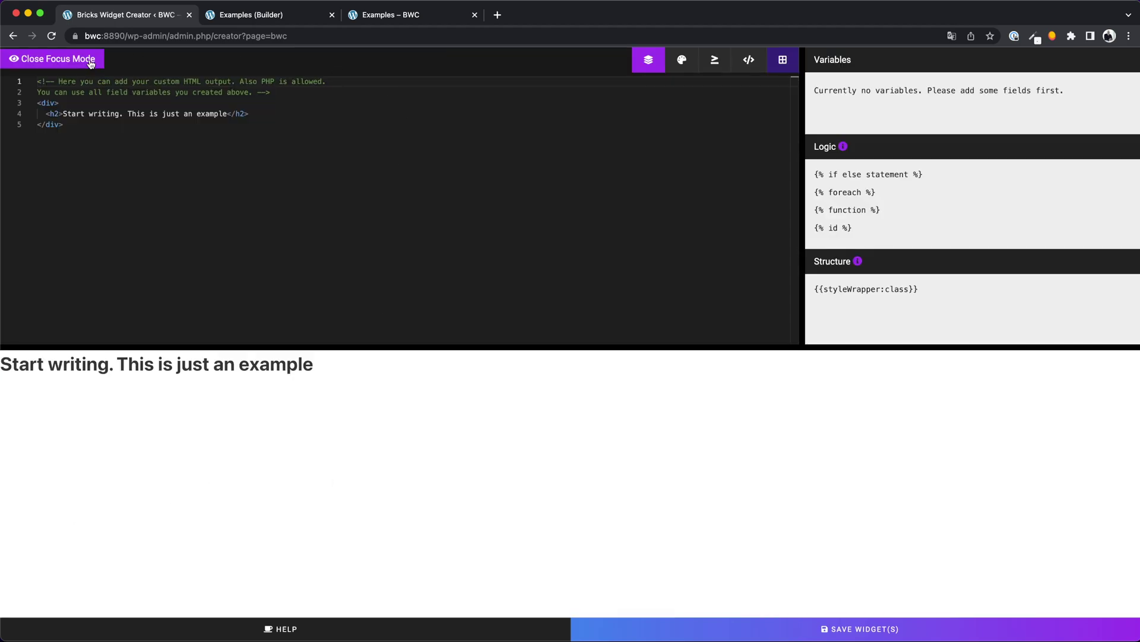
left_click(157, 131)
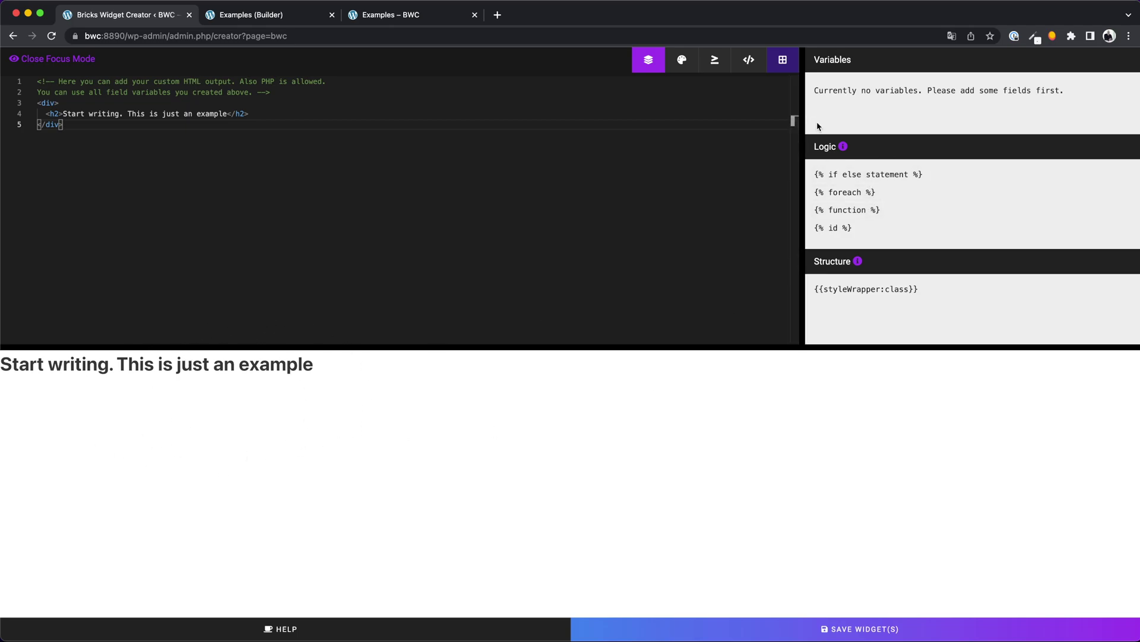
left_click(784, 61)
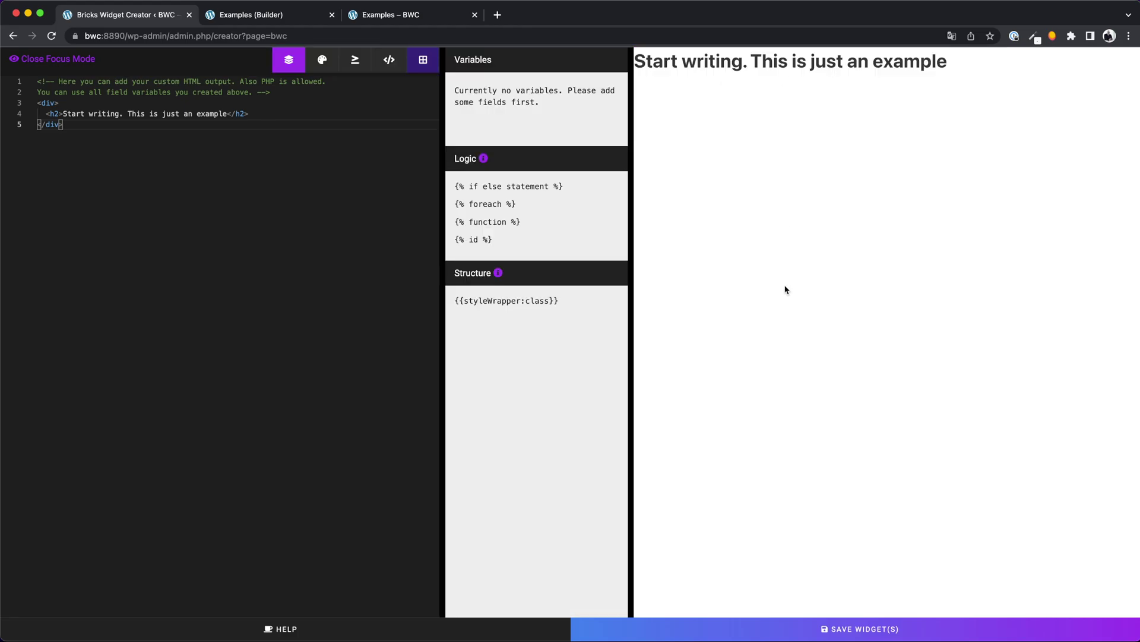
left_click(424, 60)
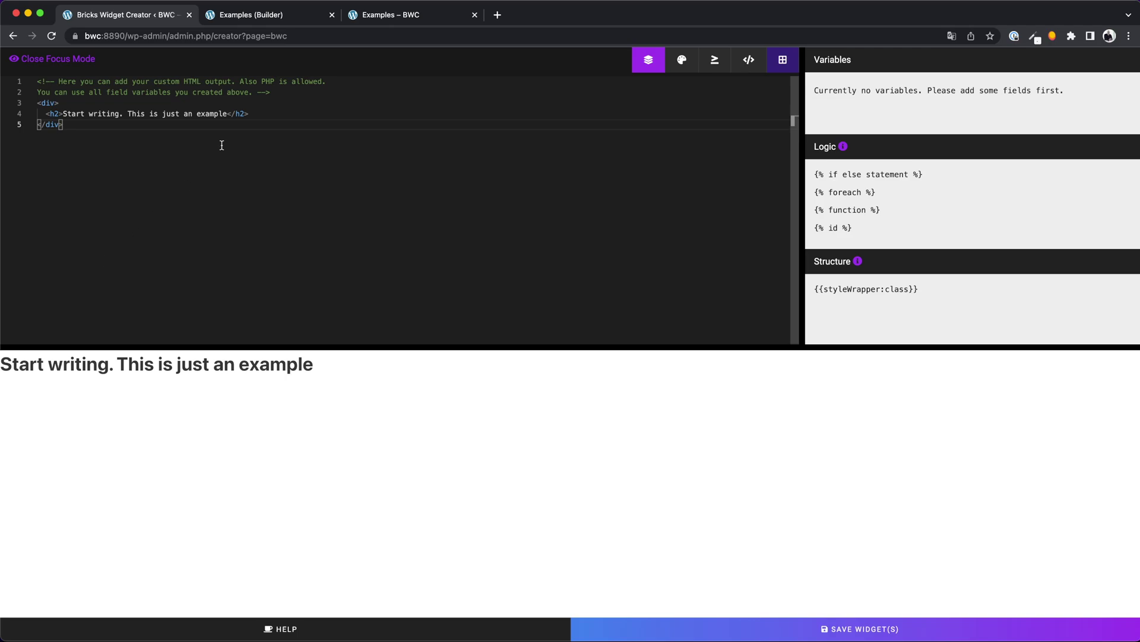
left_click(783, 62)
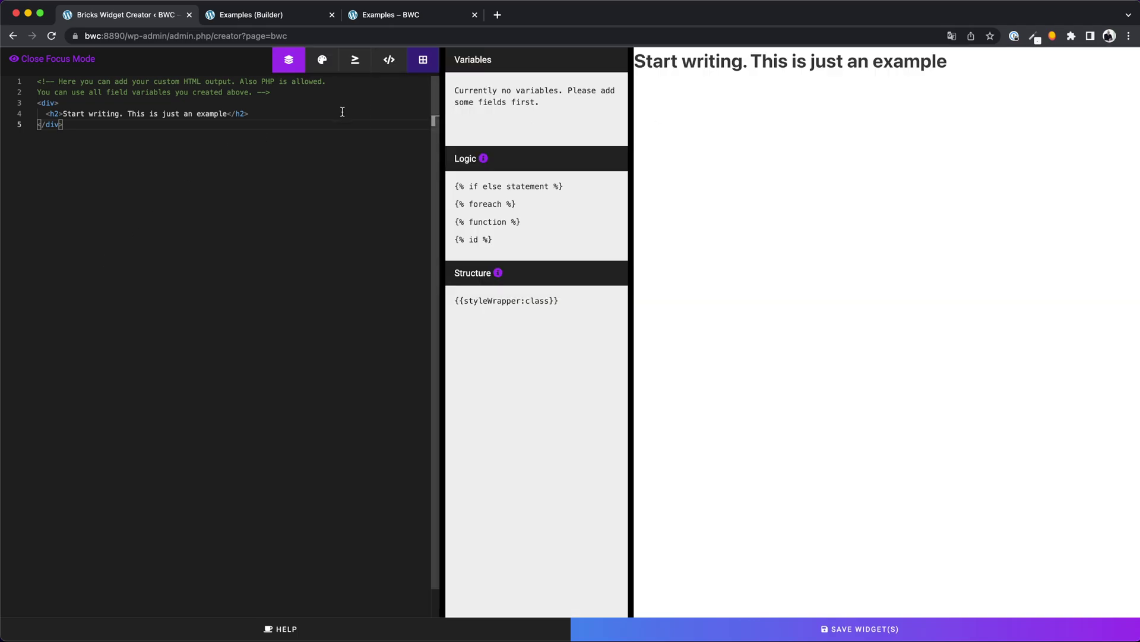
- Retype the h2 as 'I am a new text.' and wrap it in div.outer > div.inner
left_click_drag(228, 114, 65, 114)
type("I am a new ")
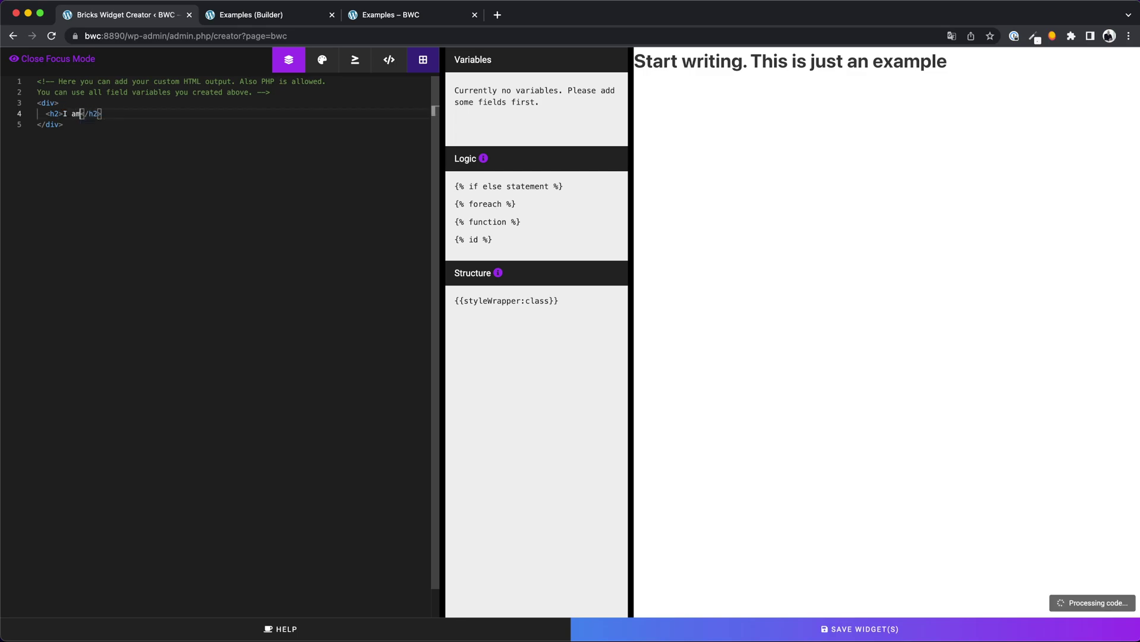
type("text.")
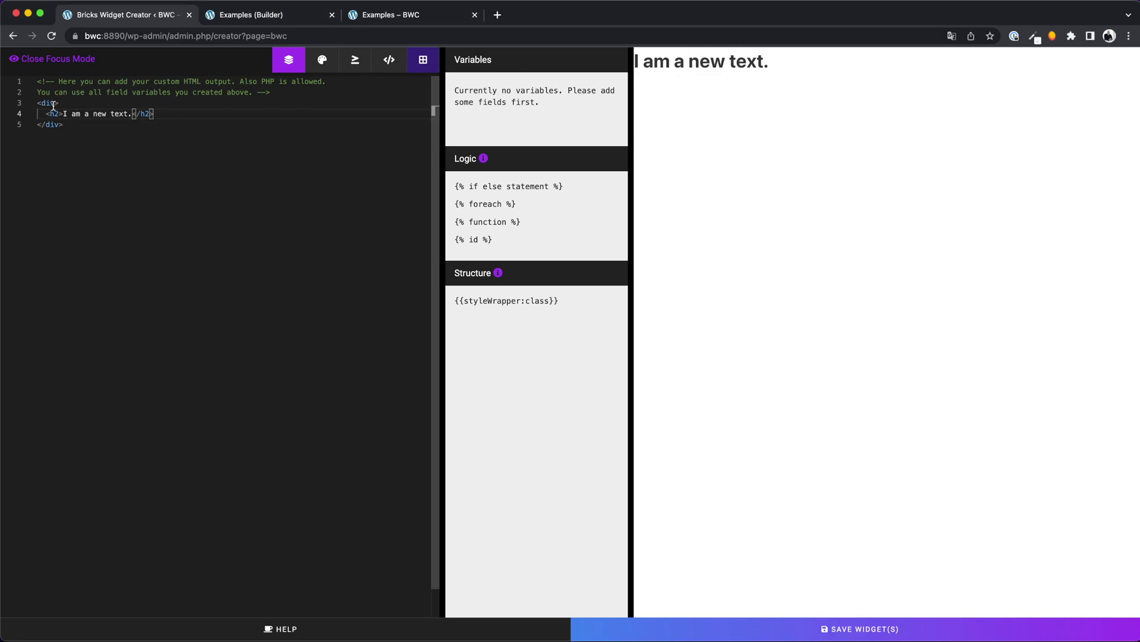
left_click_drag(53, 105, 63, 125)
key("super+v")
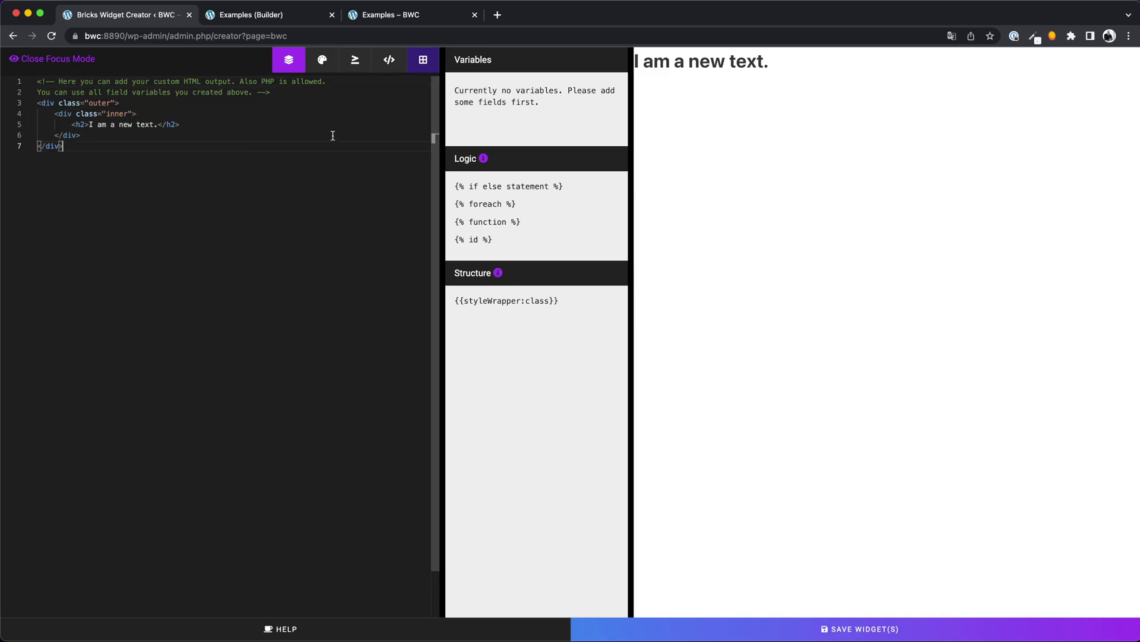
- Add an .outer CSS rule: height 100%, display flex, justify-content and align-items center
left_click(322, 60)
type(".outer {")
key("Return")
type("height: 10")
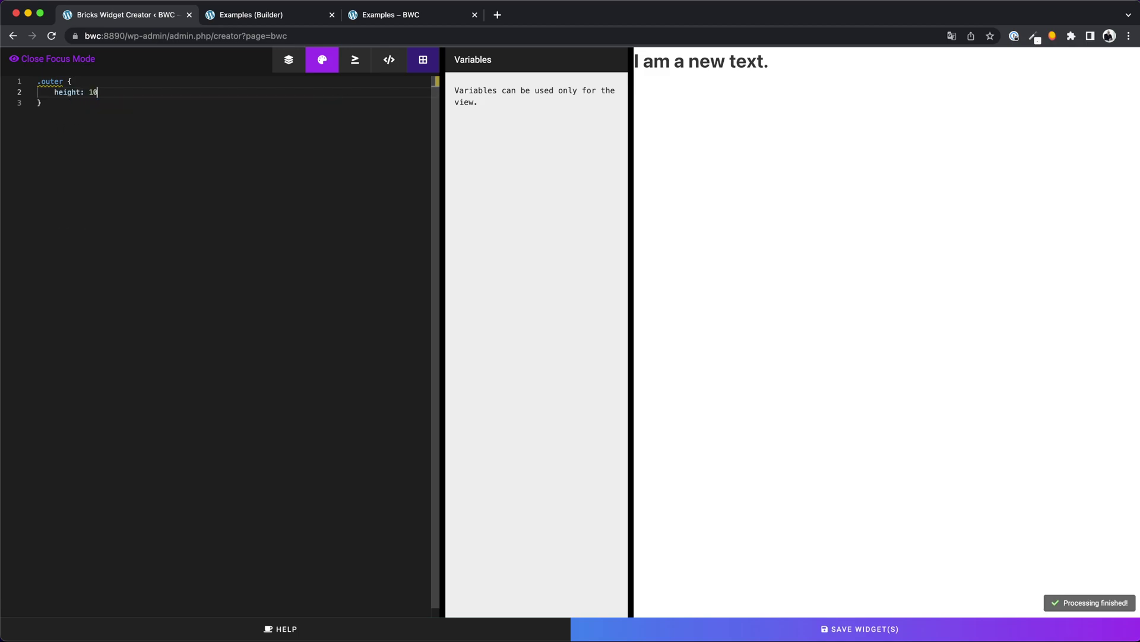
type("0%;")
key("Return")
type("display: flex")
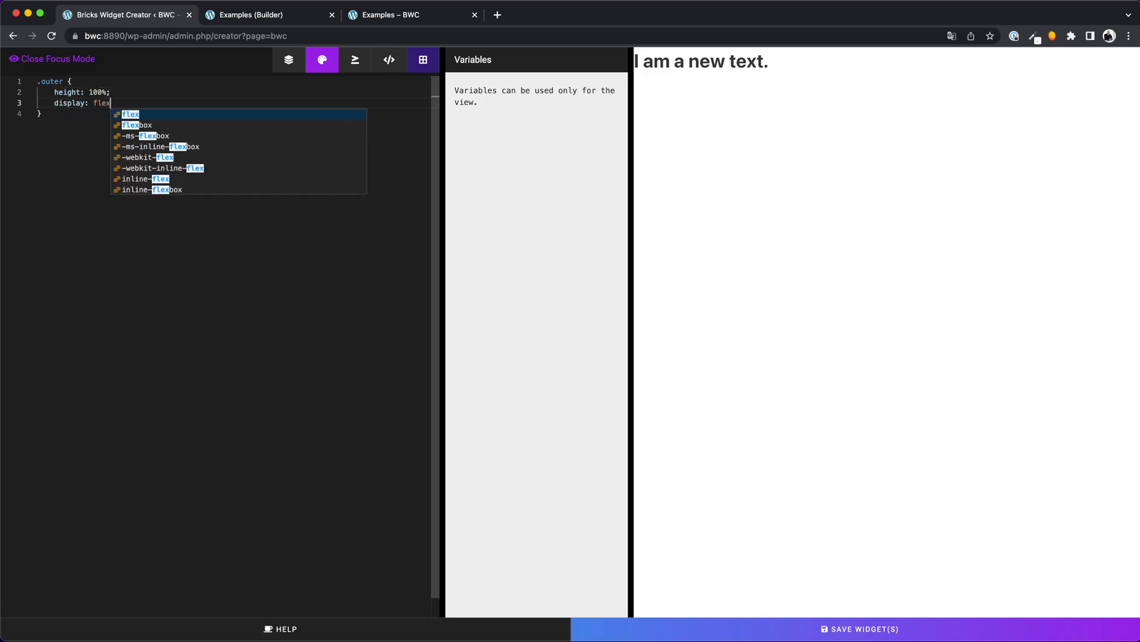
type(";")
key("Return")
type("justify-content: center;")
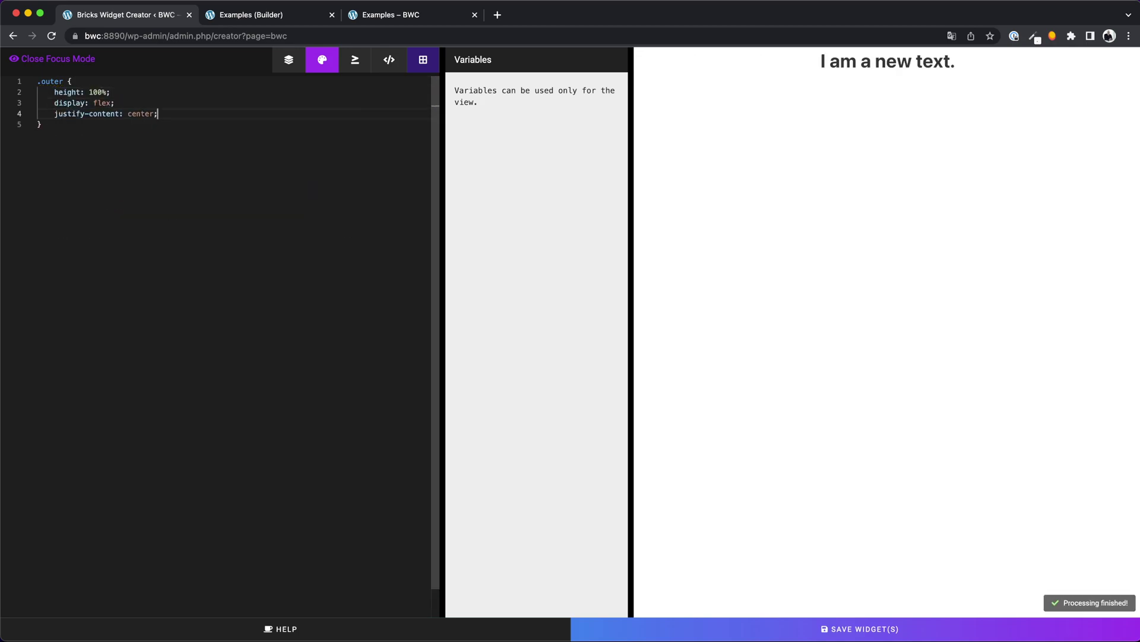
key("Return")
type("align-items: center;")
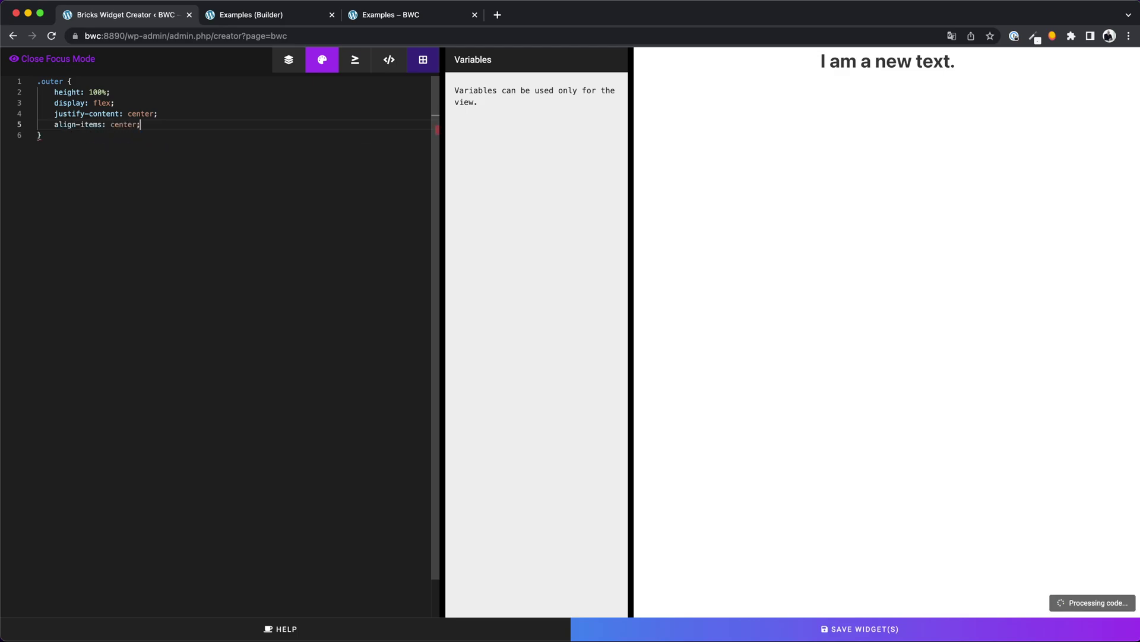
- Add an .inner rule: background #222, padding 35px, color #fff, border-bottom 5px solid orange
left_click(42, 135)
key("Return")
type(".inner {")
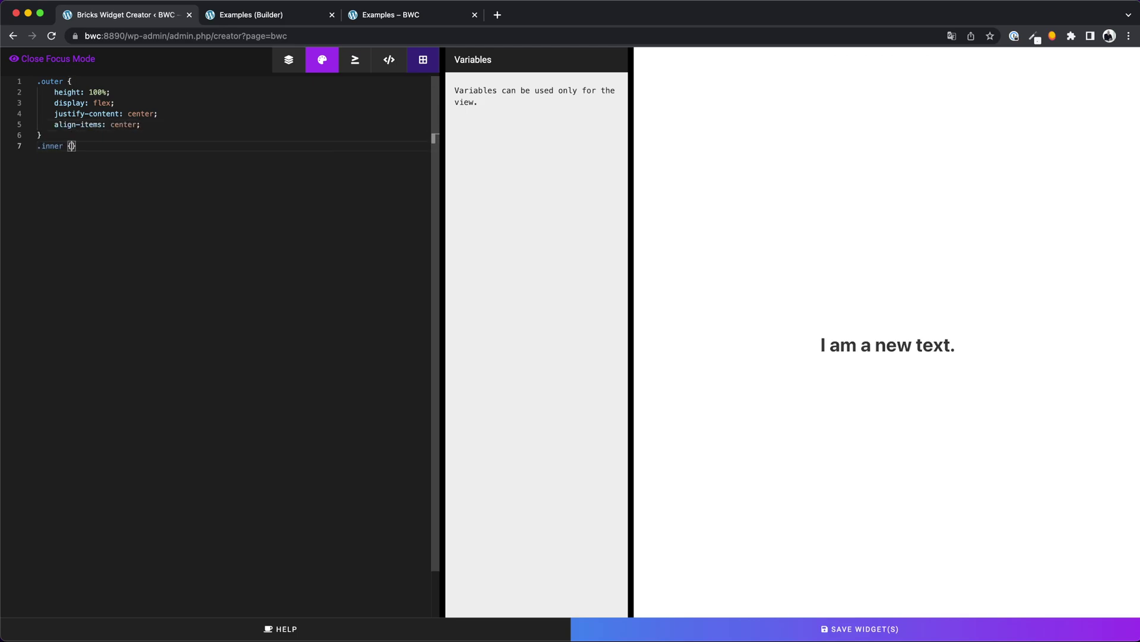
key("Return")
type("background-color")
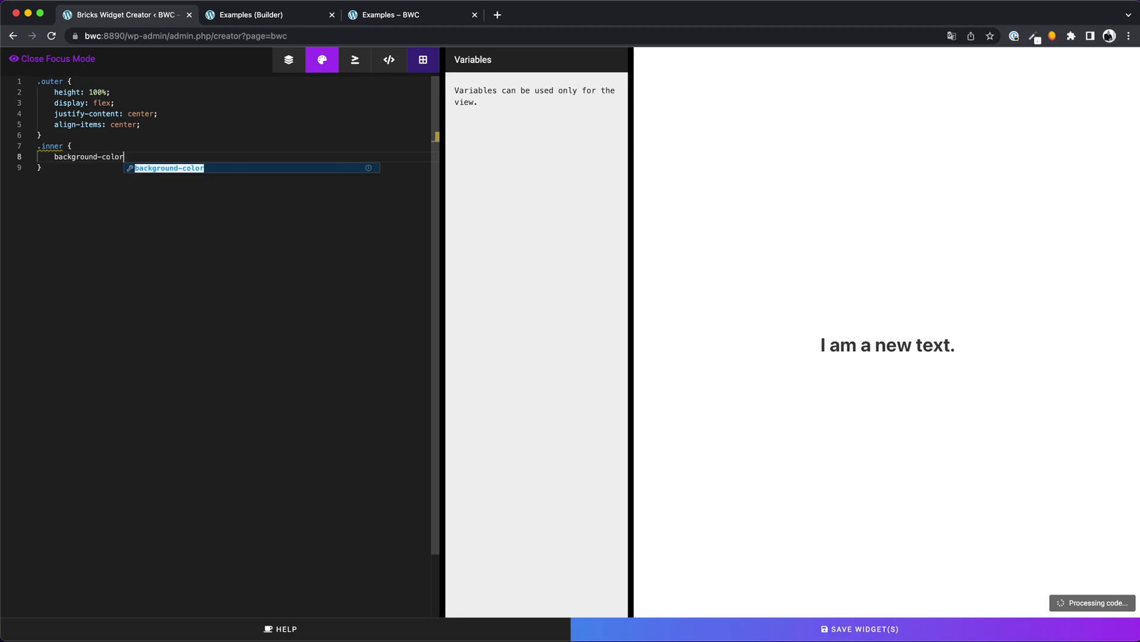
type(": #222;")
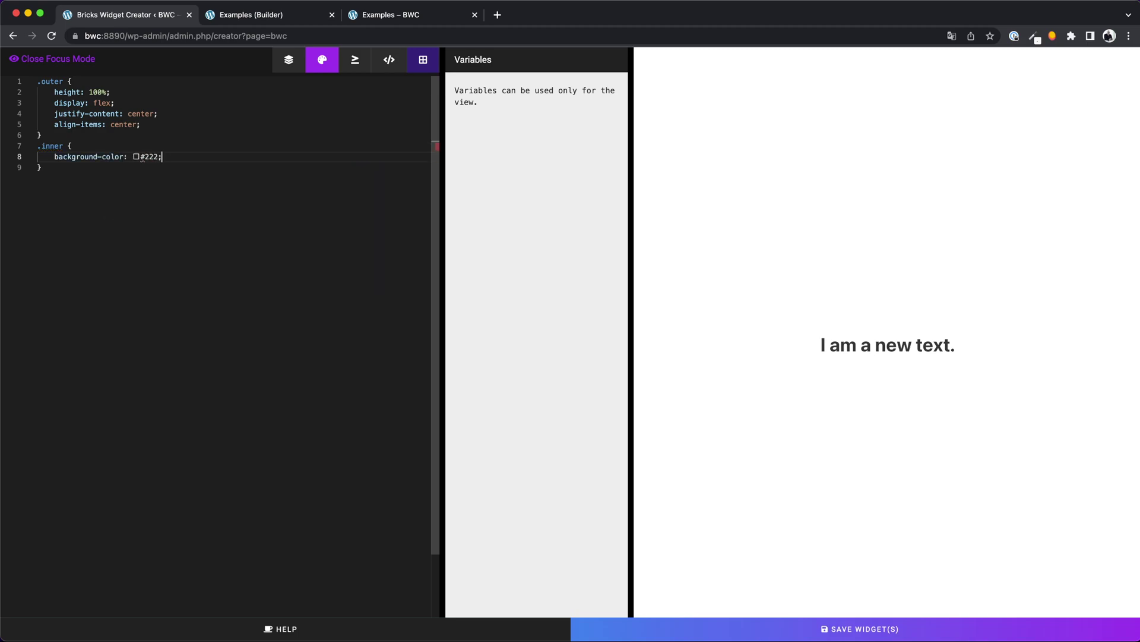
key("Return")
type("padding: ")
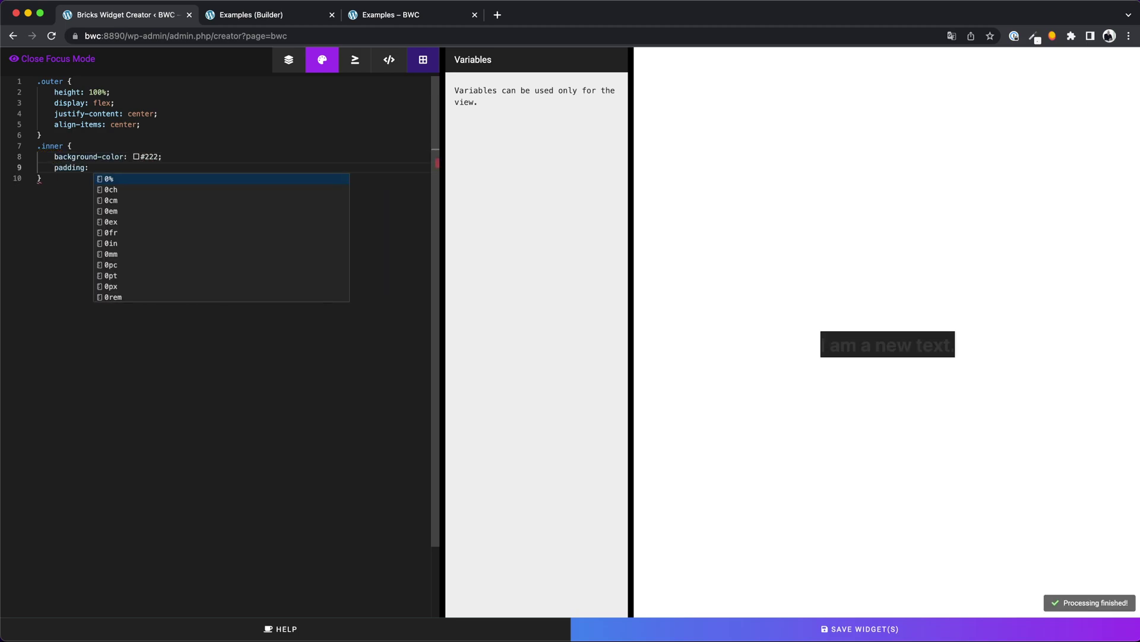
type("35px;")
key("Return")
type("color: #ff")
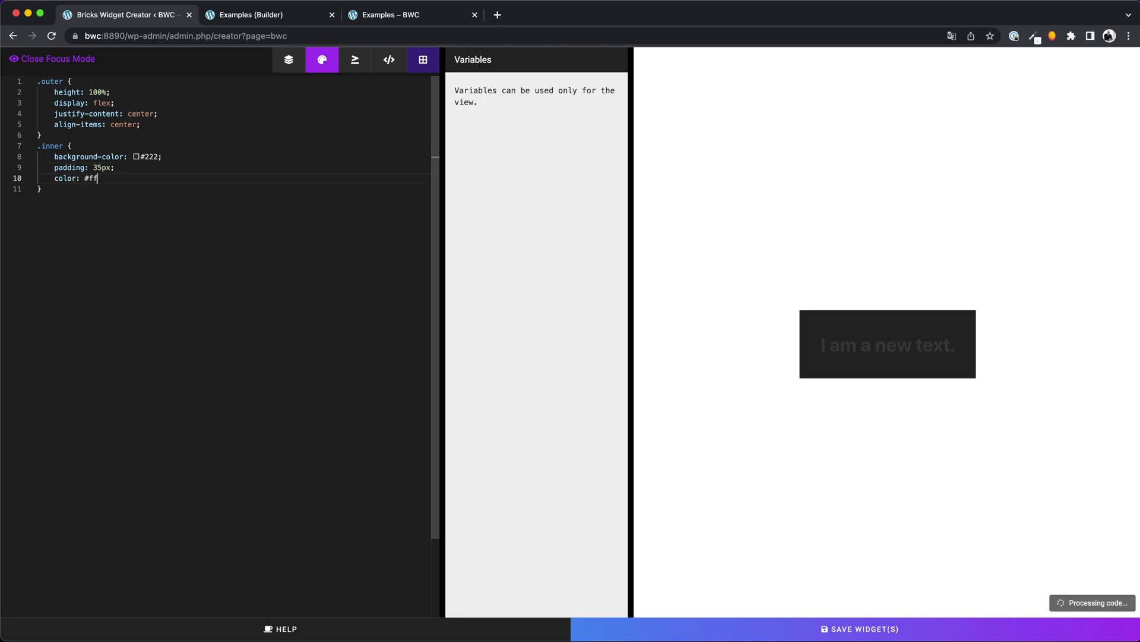
type("f;")
key("Return")
type("border-bottom: 5px solid ")
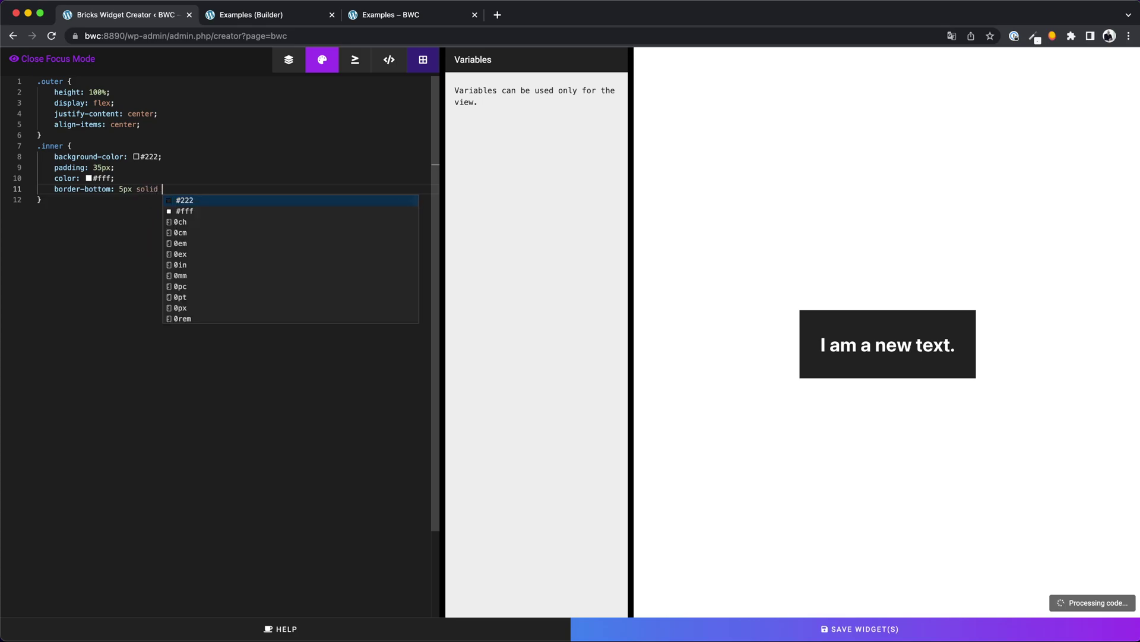
type("orange;")
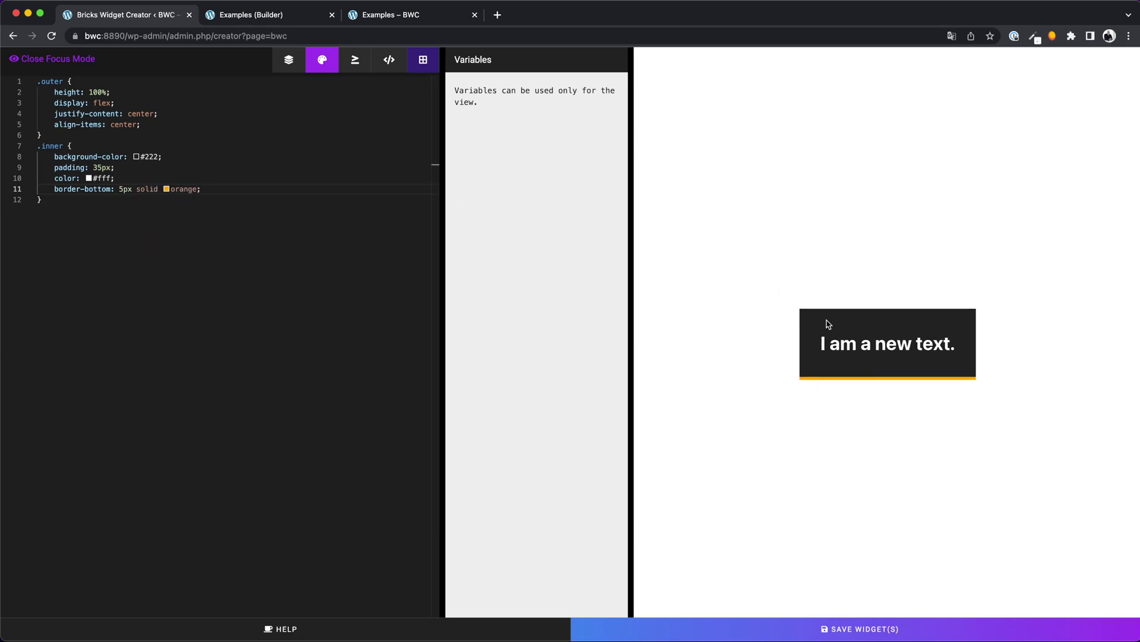
- Add an .inner:hover rule with an orange background and #111 text colour
left_click(282, 337)
key("Return")
type(".inner:hover ")
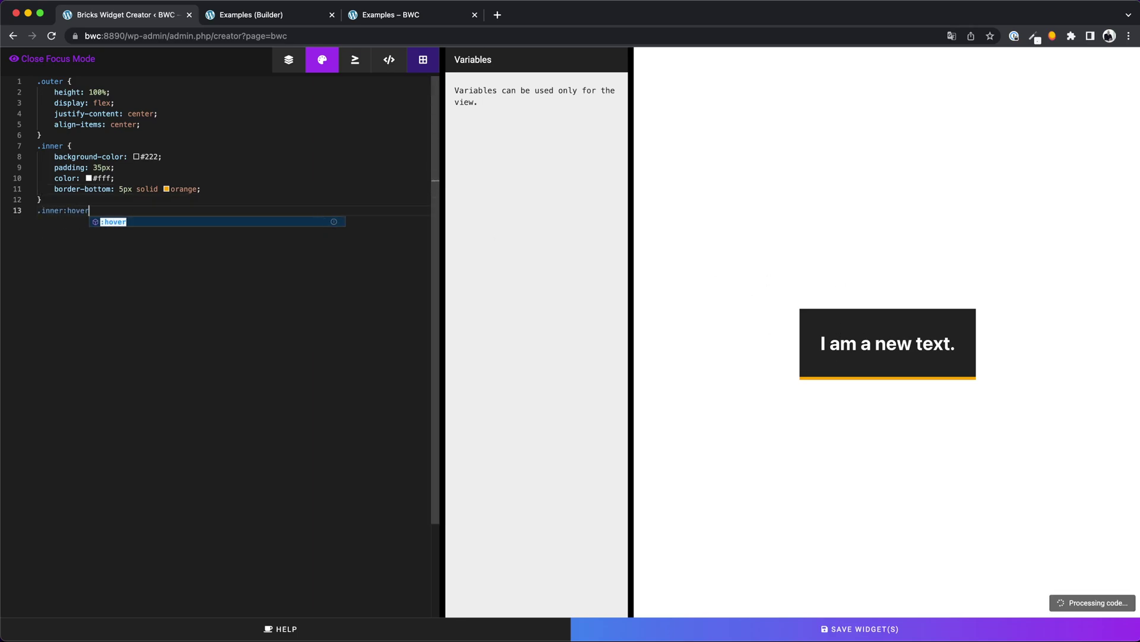
type("{")
key("Return")
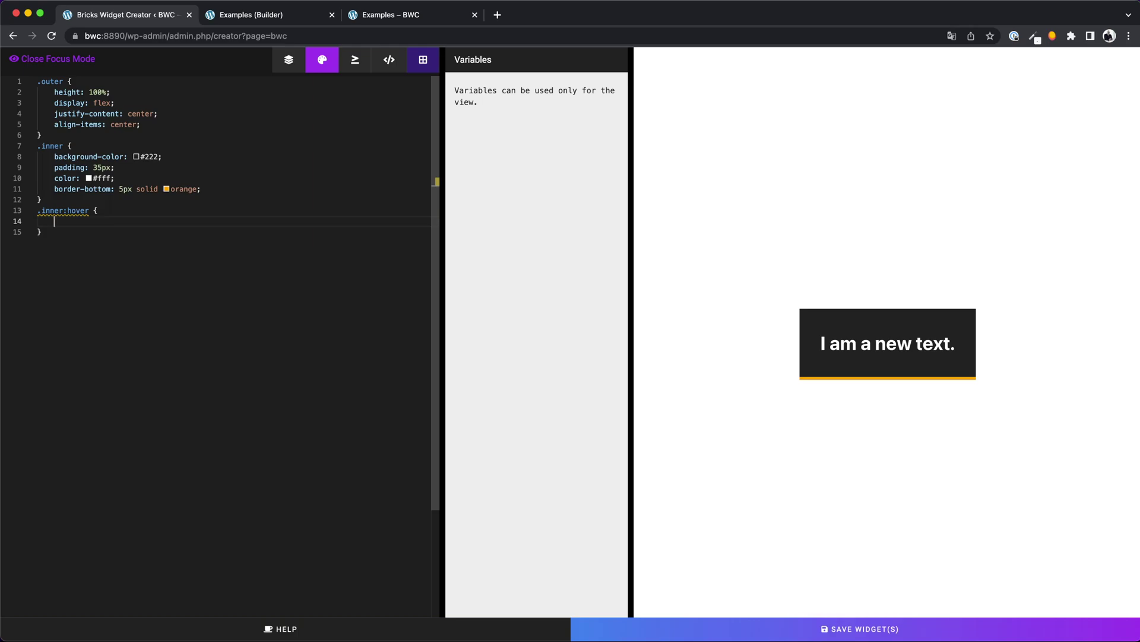
type("background-color: pran")
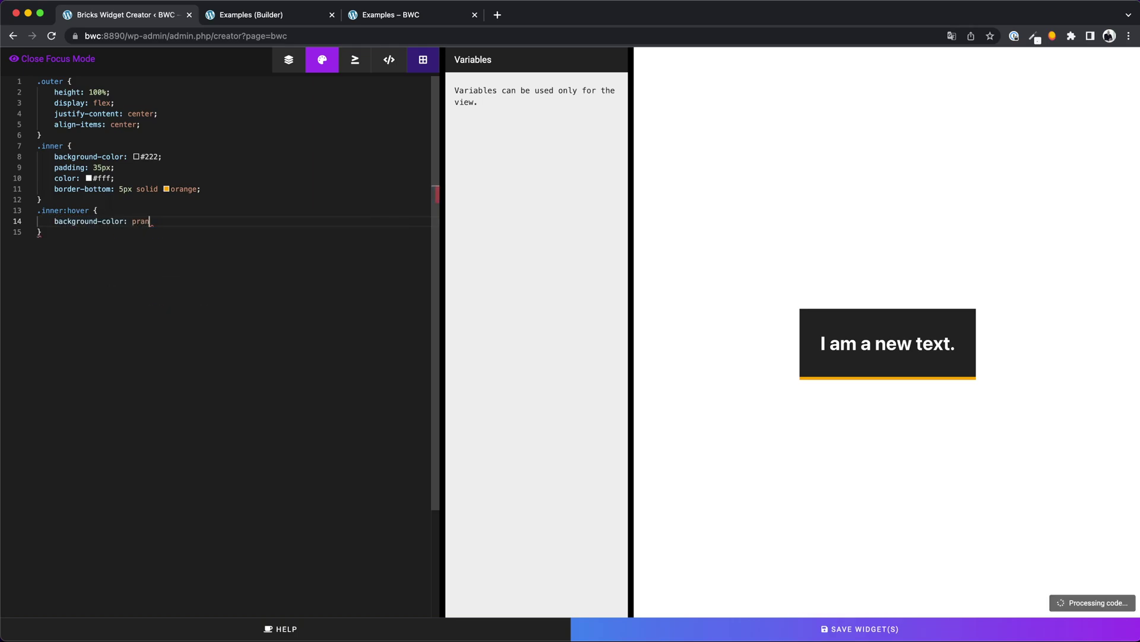
key("BackSpace")
key("BackSpace")
key("BackSpace")
key("BackSpace")
type("or")
key("Return")
type(";")
key("Return")
type("color:")
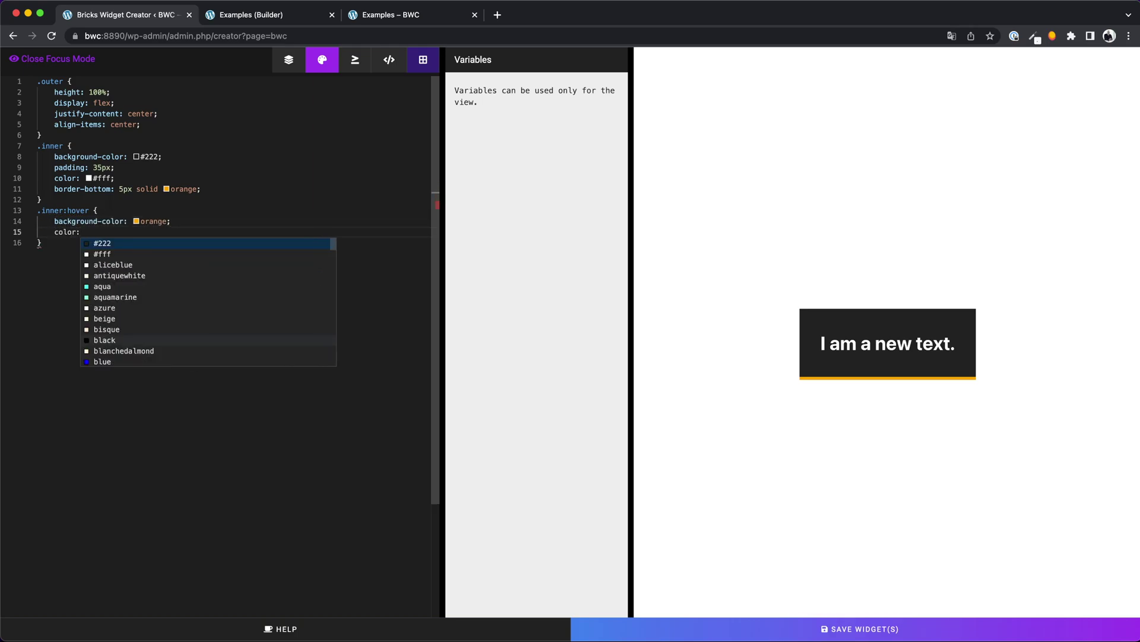
type(" #111;")
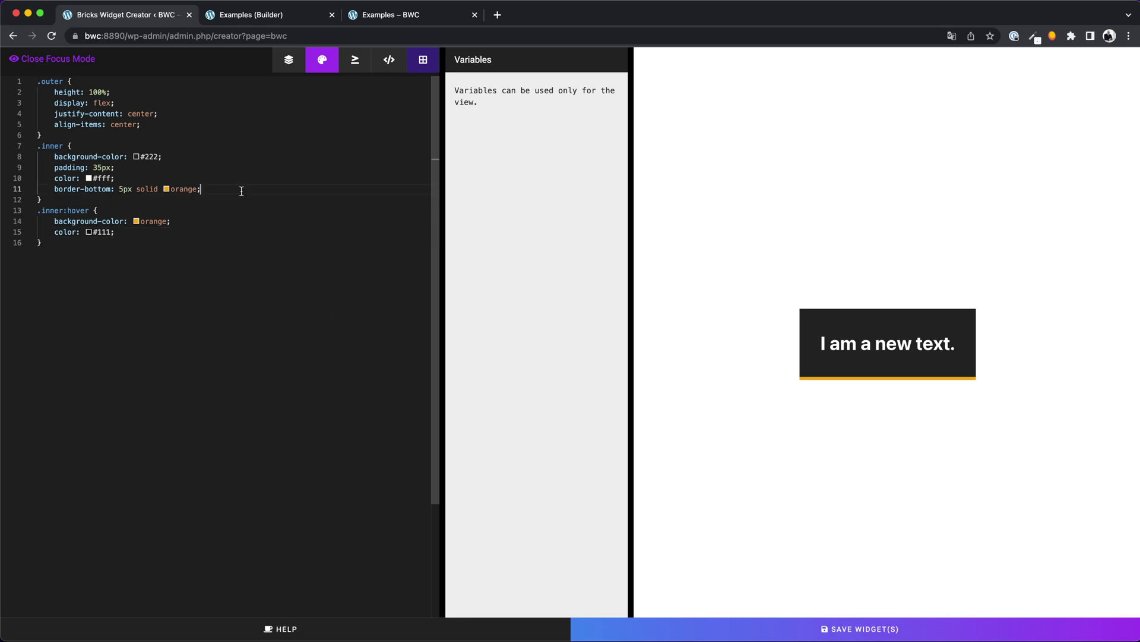
- Give .inner a 'transition: all 150ms ease-in'
key("Return")
type("transition: 150m")
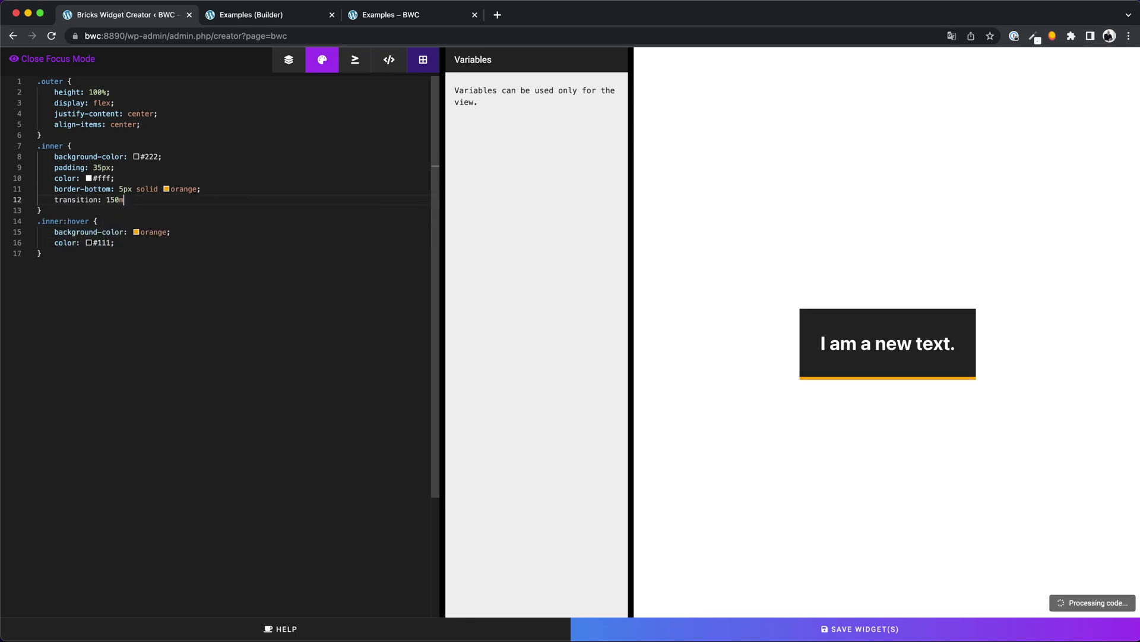
type("s ease-in;")
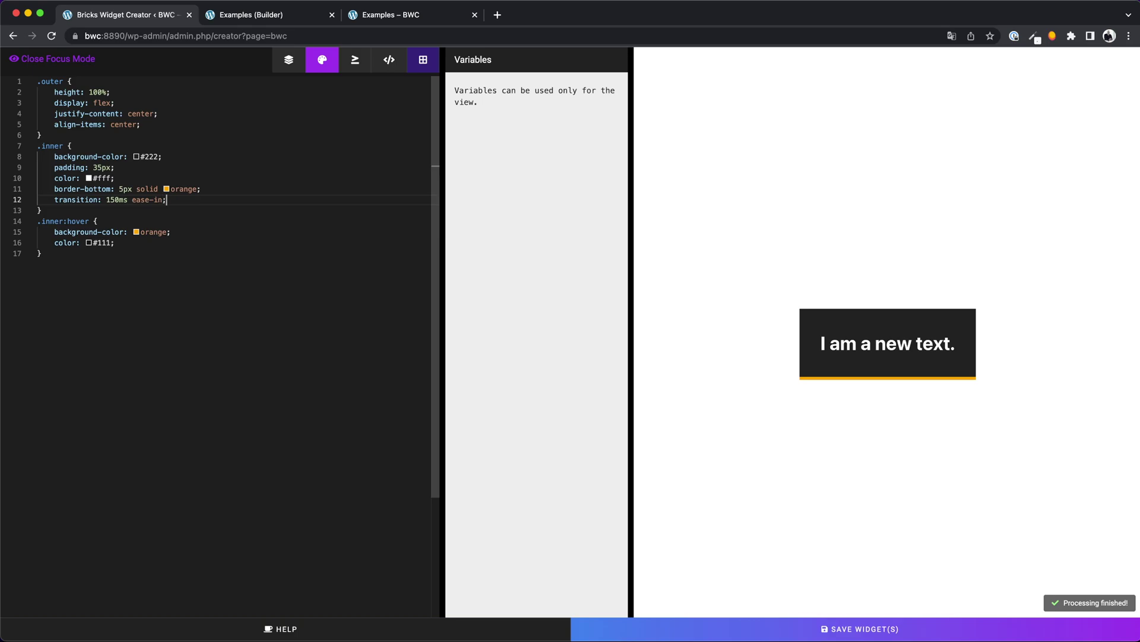
left_click(106, 200)
type("all")
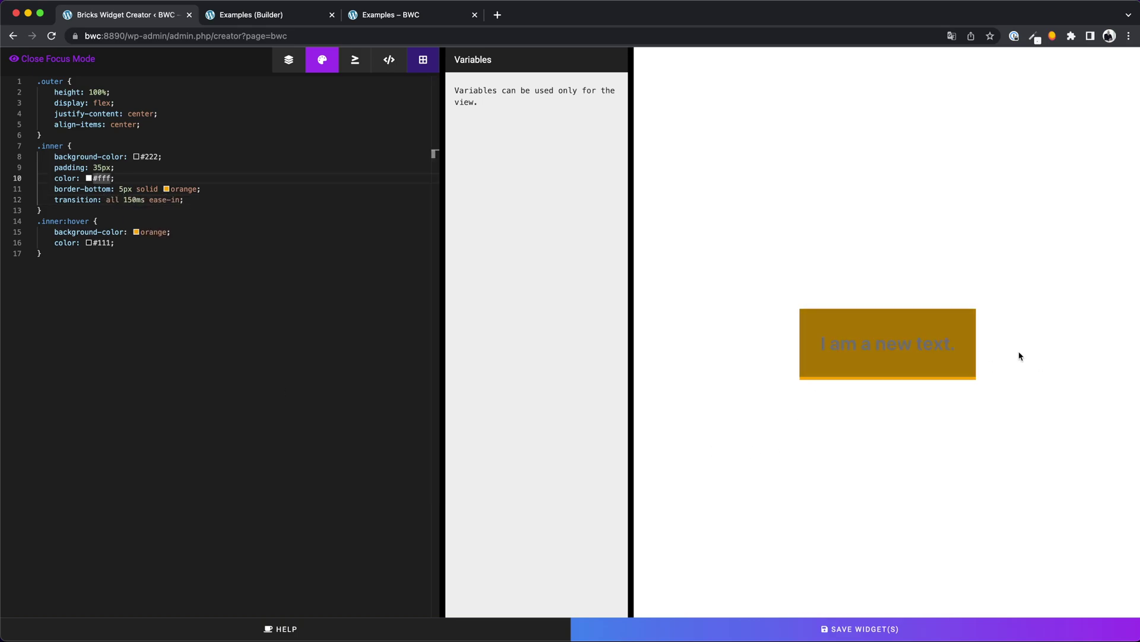
left_click(269, 302)
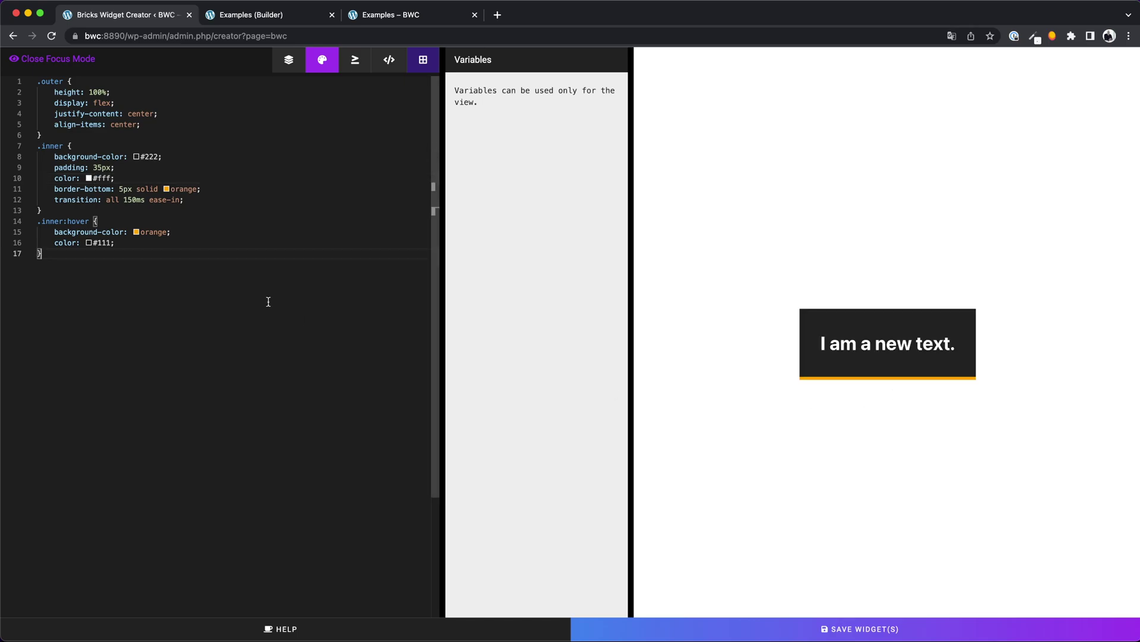
- Write a click listener on '.inner' setting this.style.backgroundColor = 'blue', and test it in the preview
left_click(354, 59)
type("document.quer")
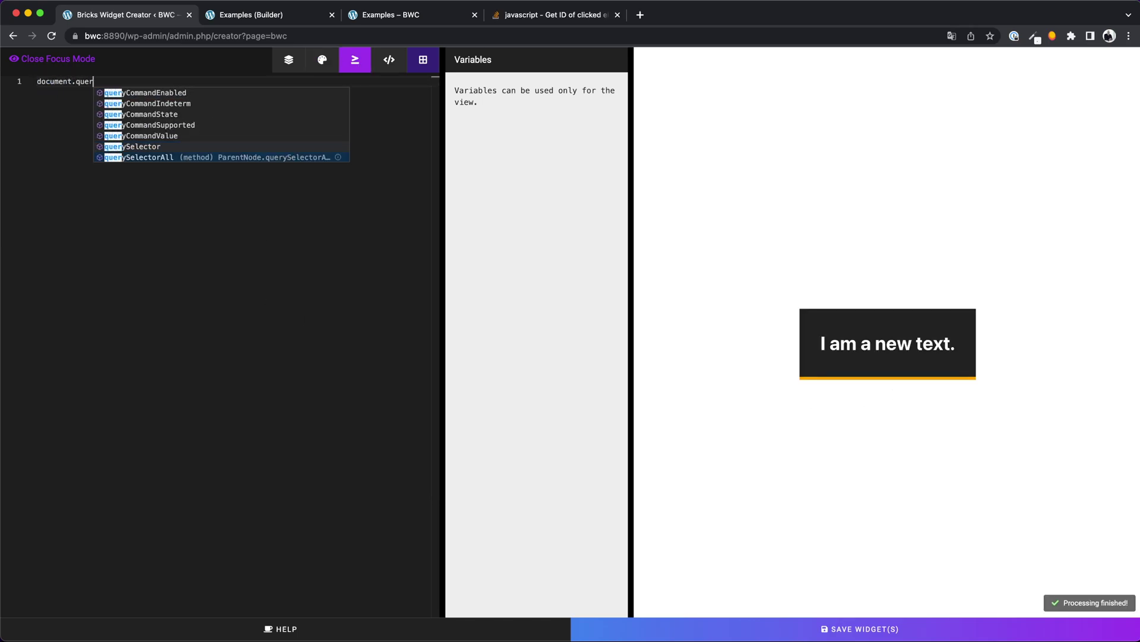
key("Return")
type("('.")
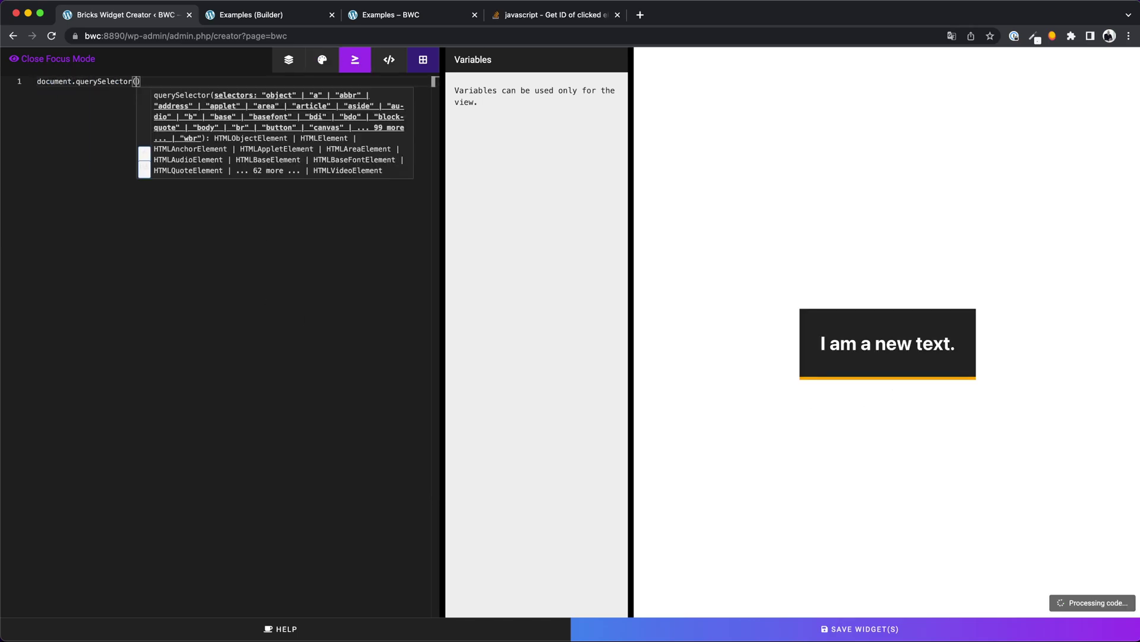
type("inner")
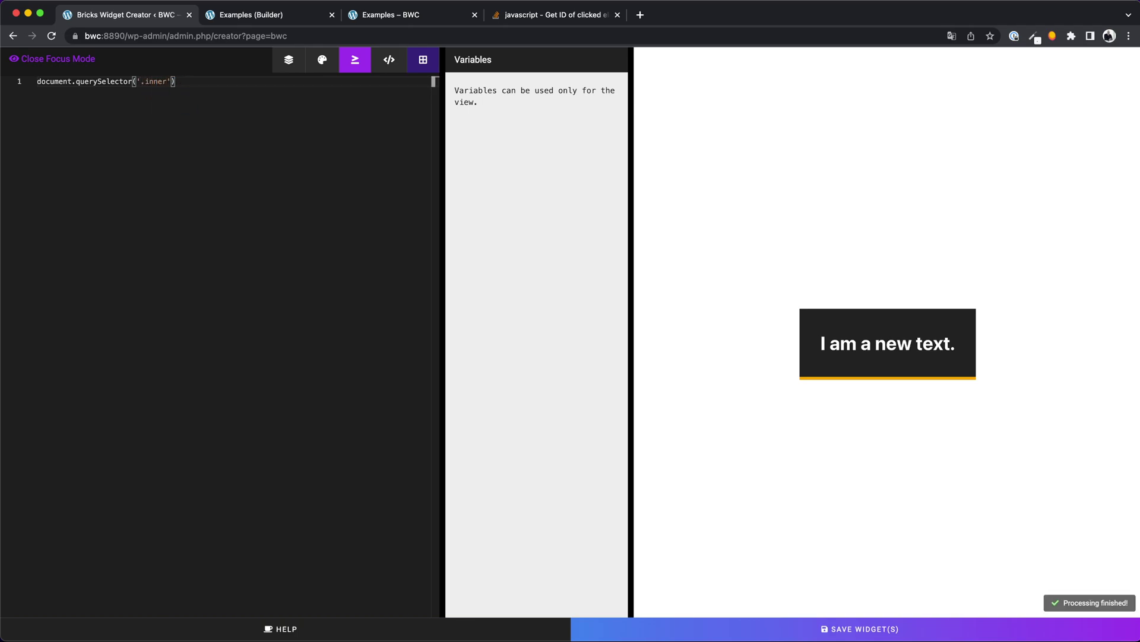
key("Right")
type(".a")
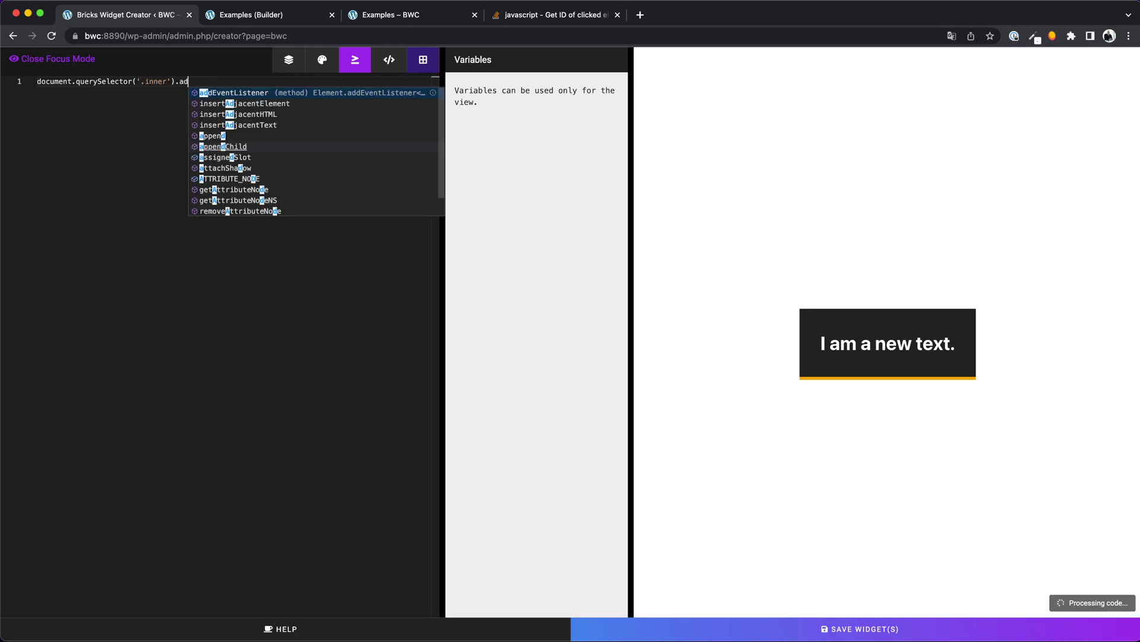
key("Return")
type("('click',")
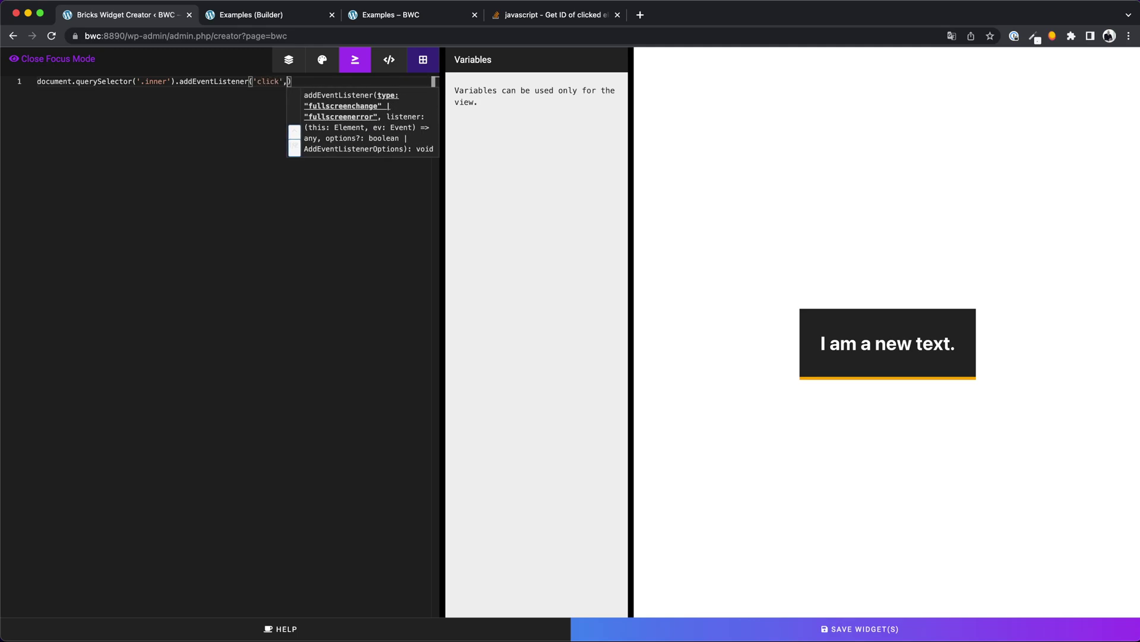
key("Right")
type(", function() ")
type("{")
key("Return")
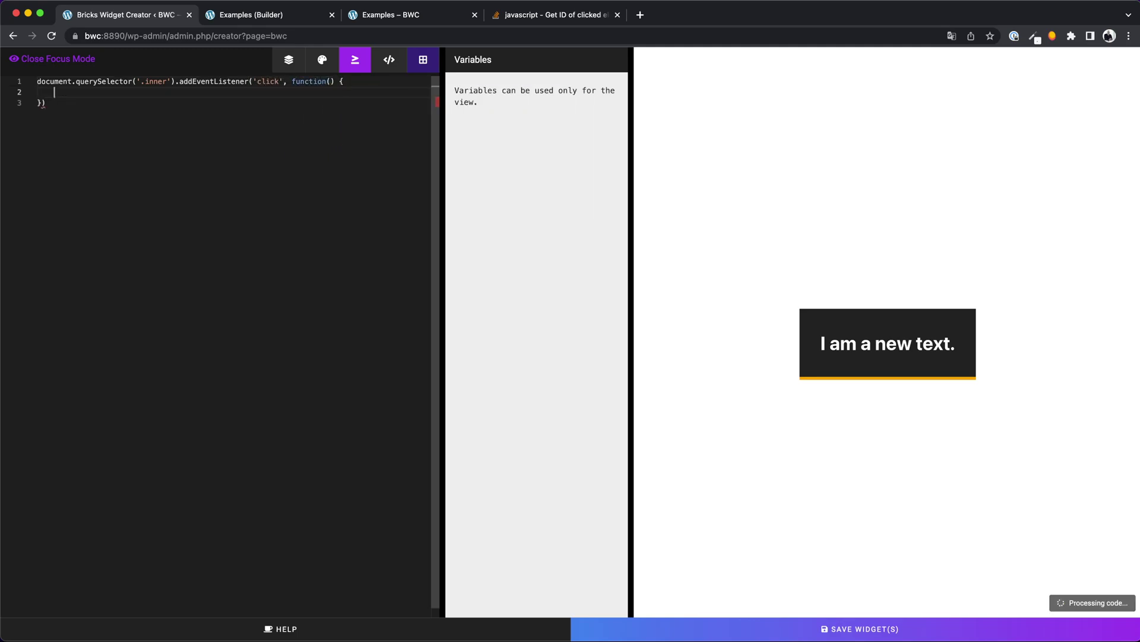
type("this.style.backgroundColor ")
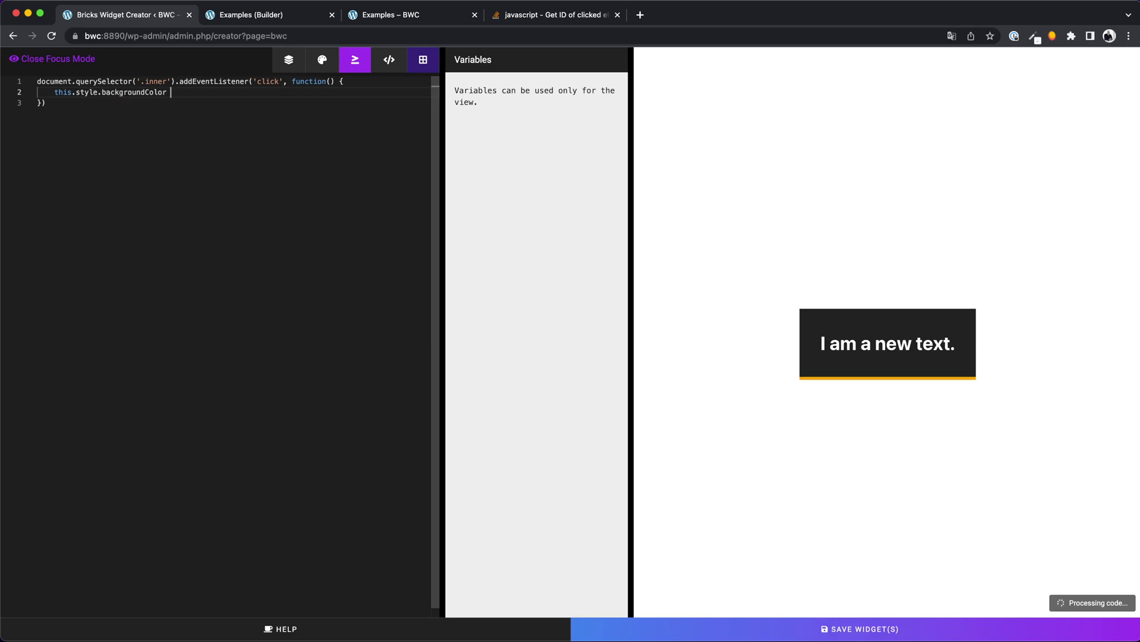
type("= 'blue';")
left_click(937, 369)
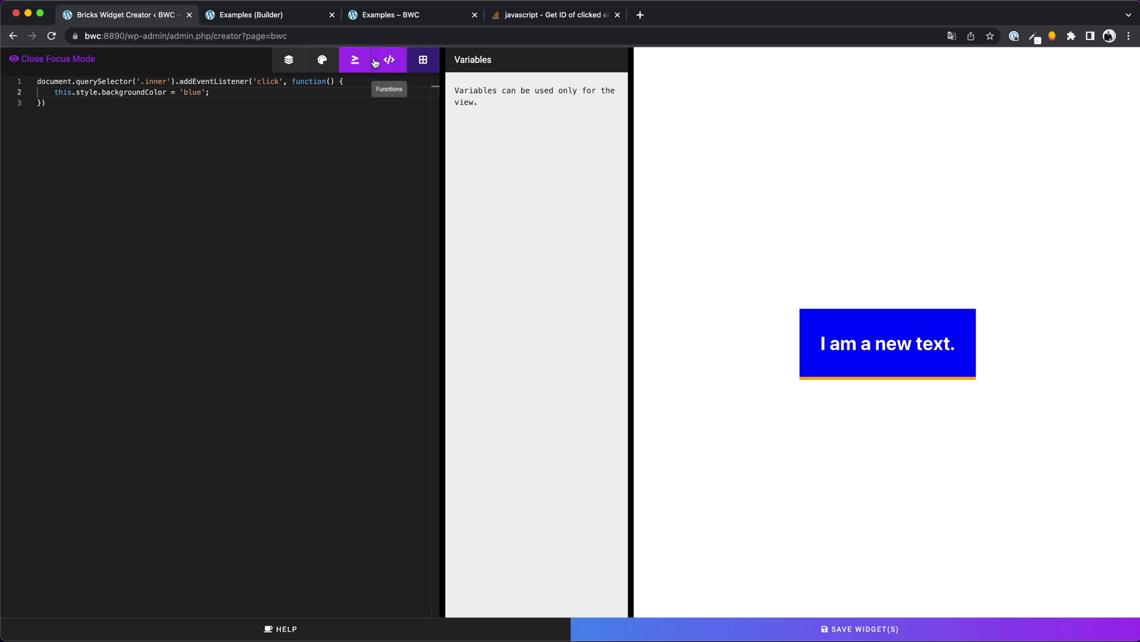
- Return to the HTML template with the live preview moved below a wider code editor
left_click(330, 66)
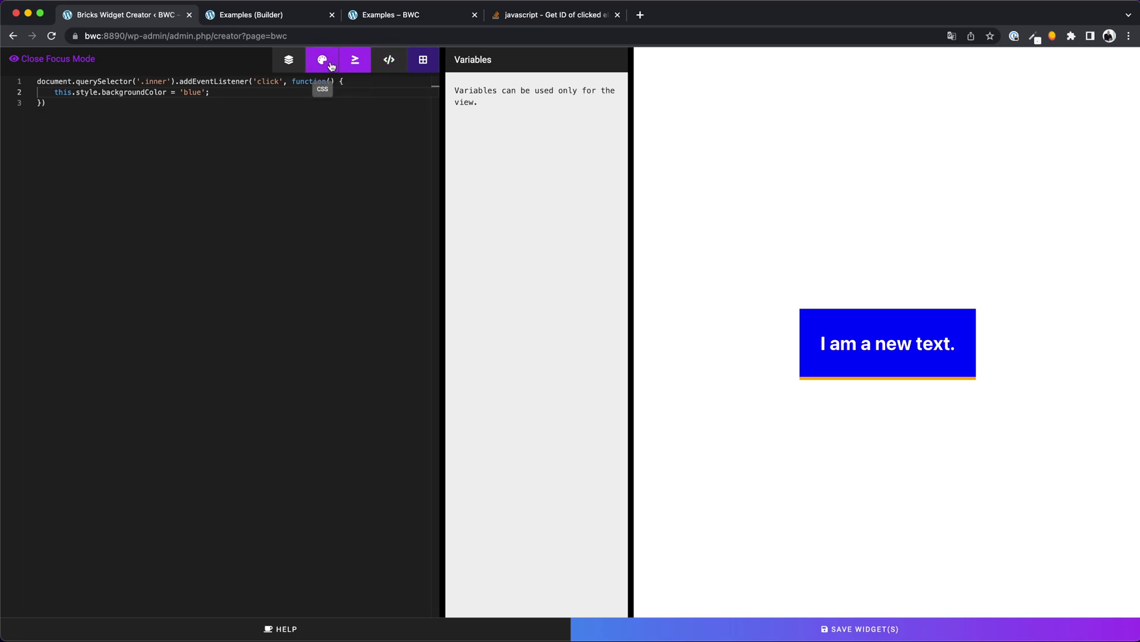
left_click(289, 60)
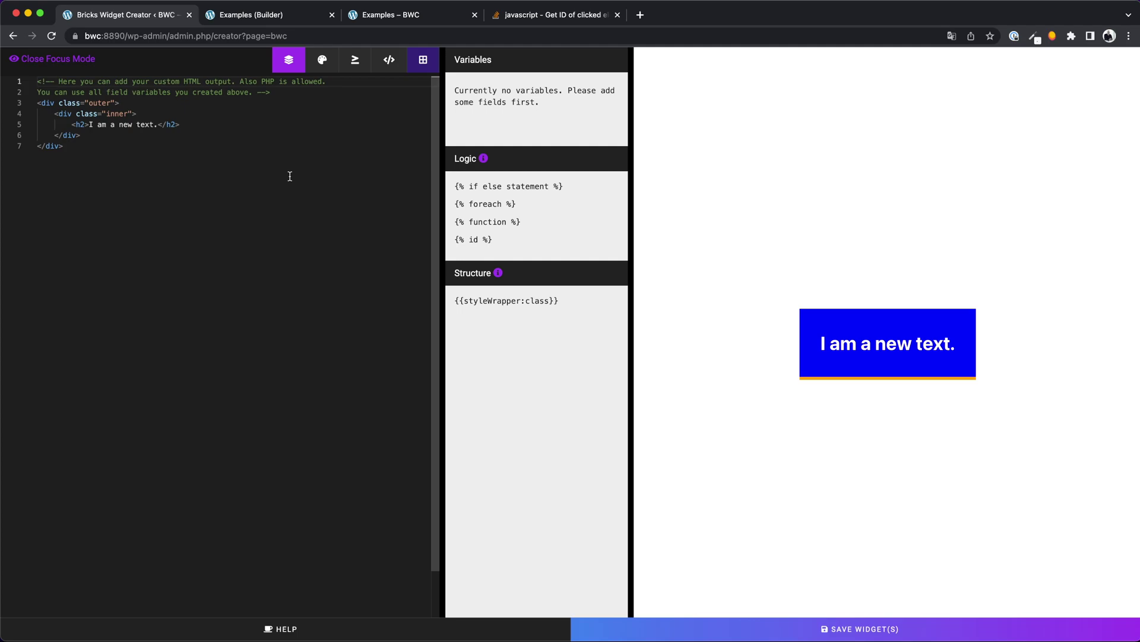
left_click(423, 59)
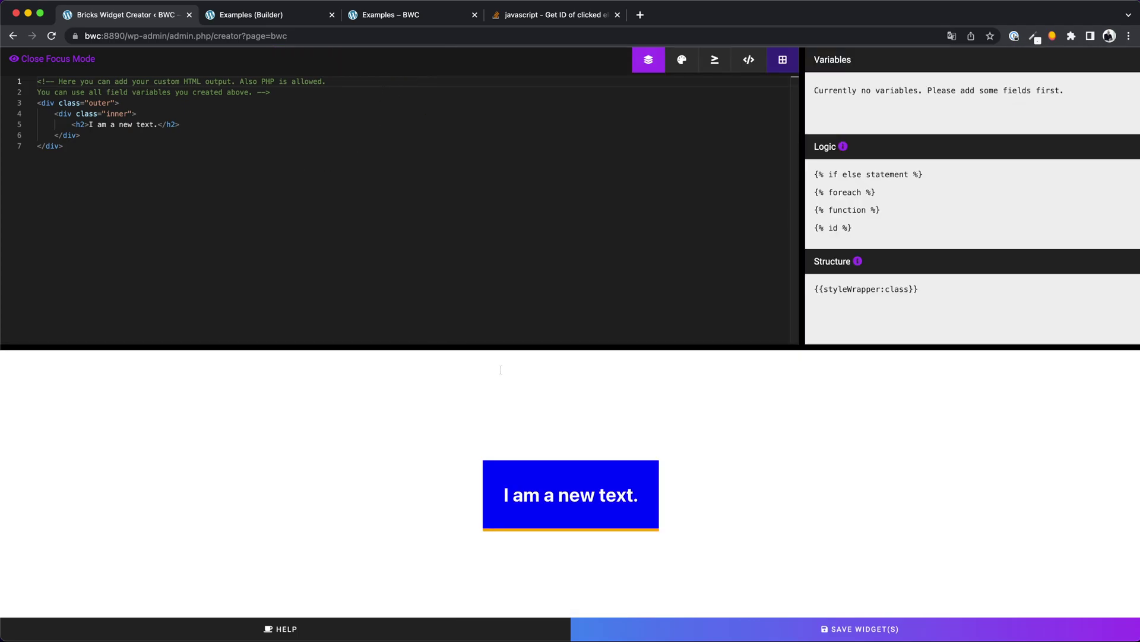